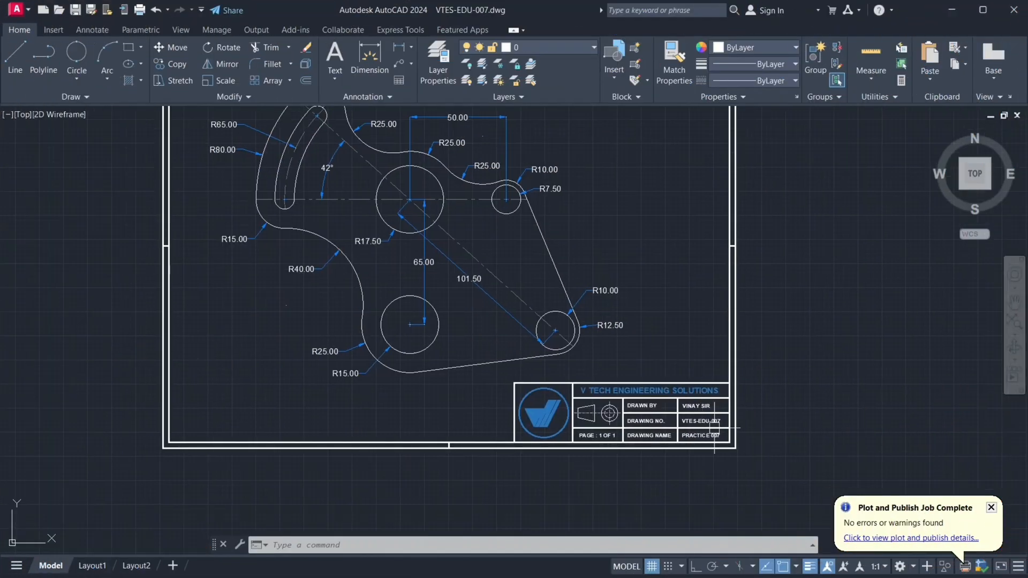
- Erase the title block and the sheet border surrounding the dimensioned bracket drawing
scroll(714, 429, "up", 3)
left_click(763, 480)
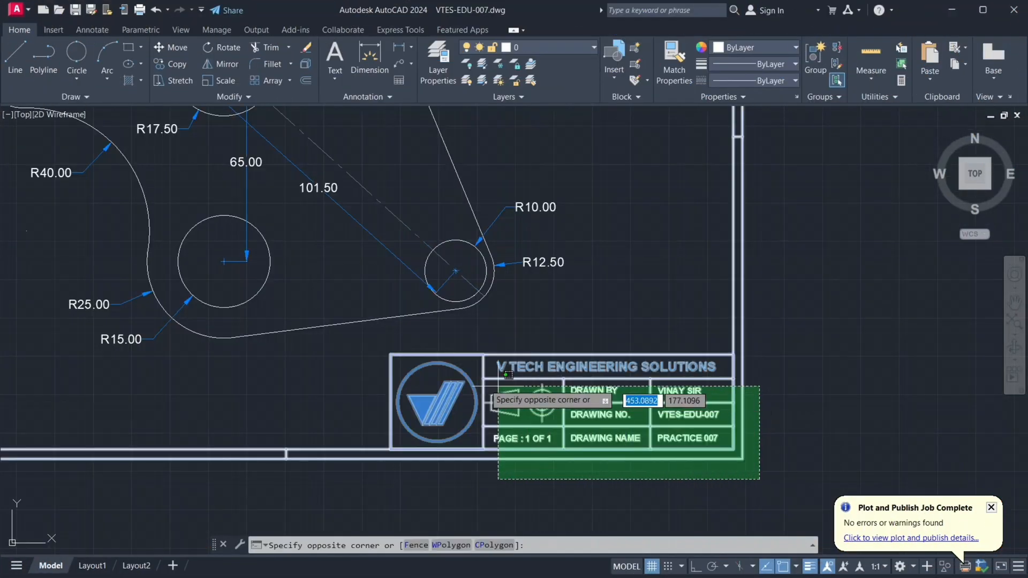
left_click(386, 352)
key("Delete")
scroll(504, 342, "down", 4)
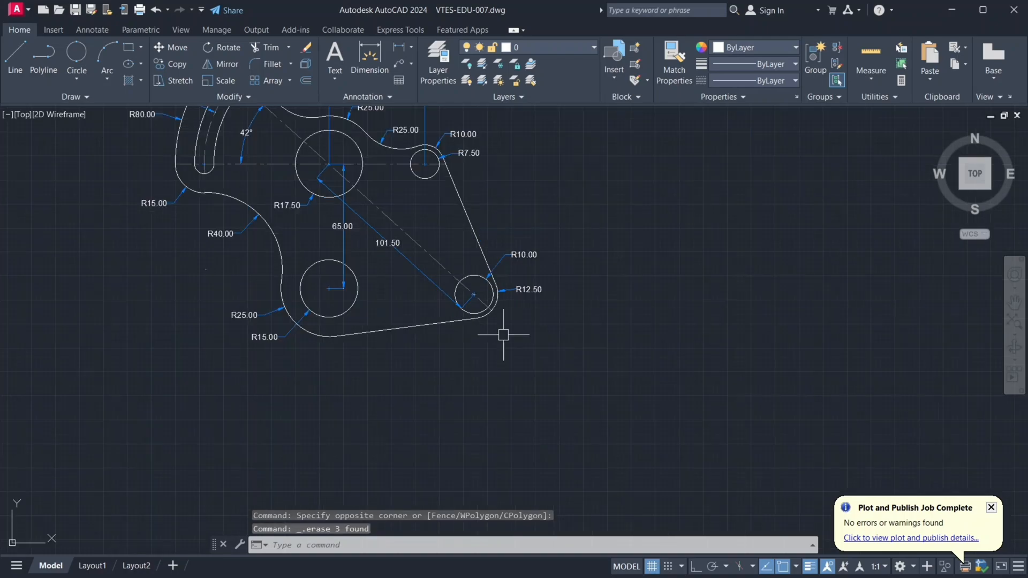
- Examine the dimensioned reference bracket, checking its horizontal and inclined centrelines through the large central circle
middle_click_drag(479, 395, 509, 401)
middle_click_drag(416, 337, 430, 333)
right_click(654, 251)
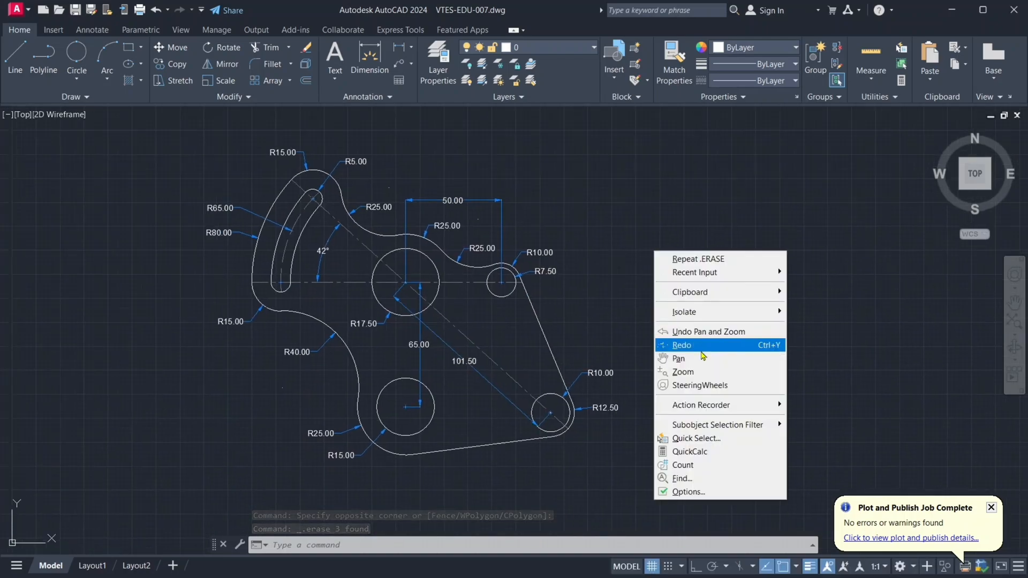
left_click(677, 372)
mouse_move(455, 327)
left_mouse_down()
mouse_move(290, 279)
mouse_move(250, 227)
left_mouse_up()
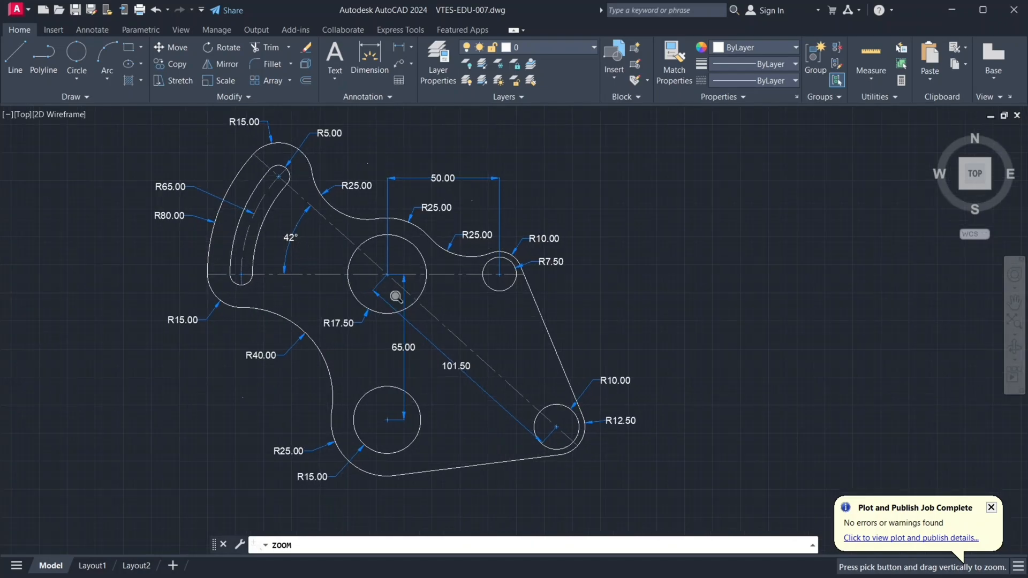
middle_click_drag(410, 301, 502, 320)
middle_click_drag(617, 317, 614, 316)
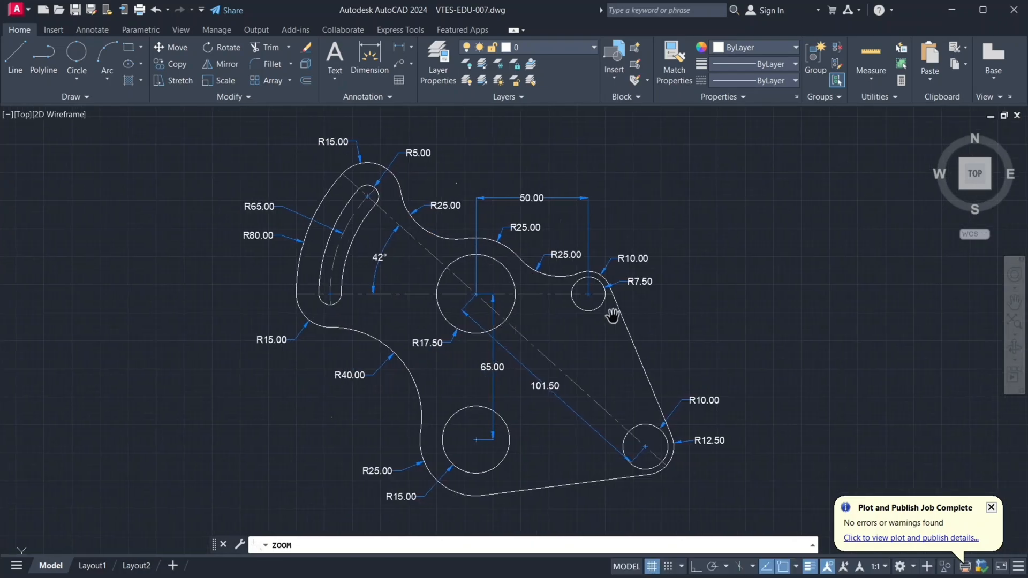
right_click(696, 294)
left_click(712, 301)
left_click(541, 294)
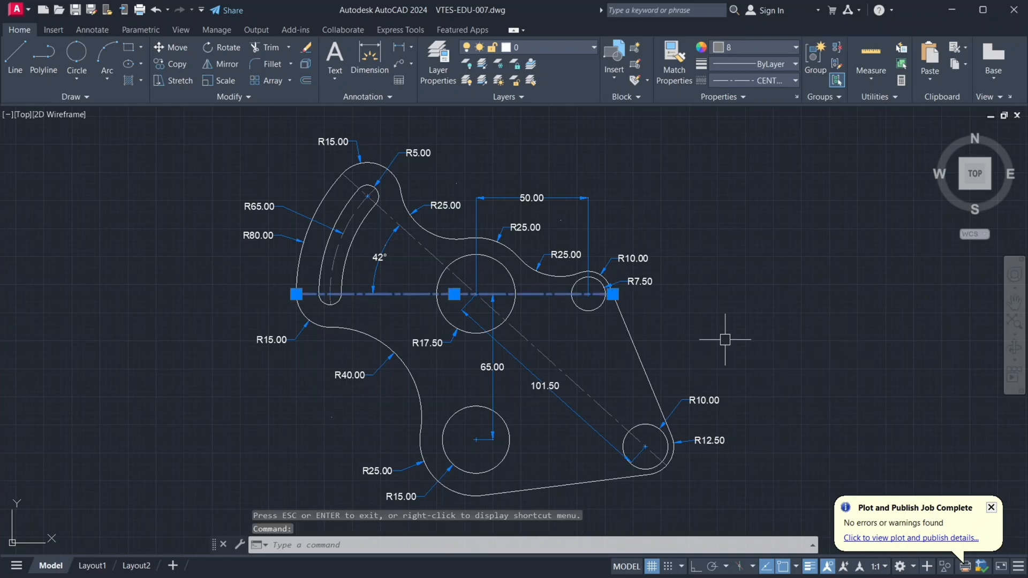
key("Escape")
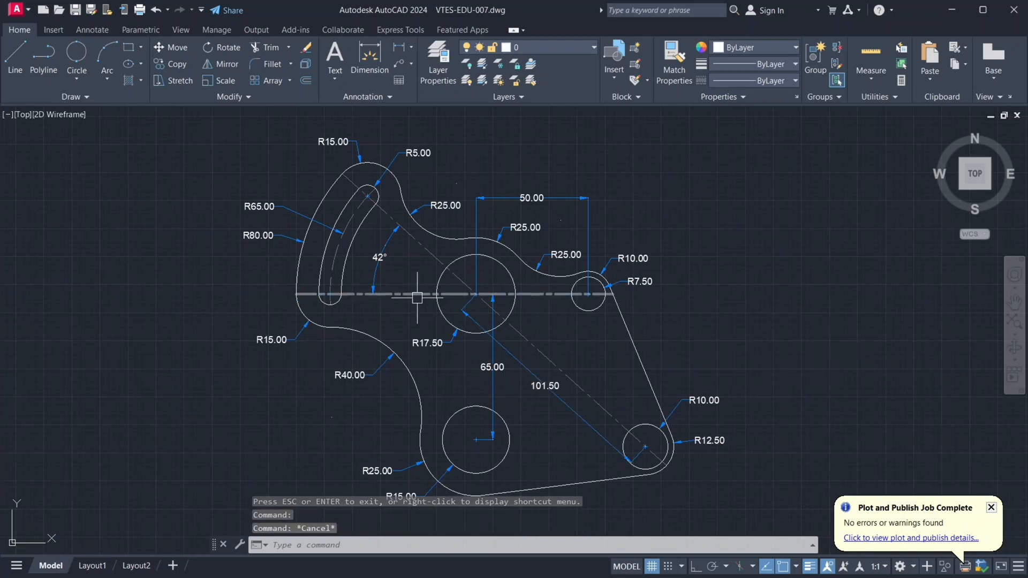
left_click(426, 253)
key("Escape")
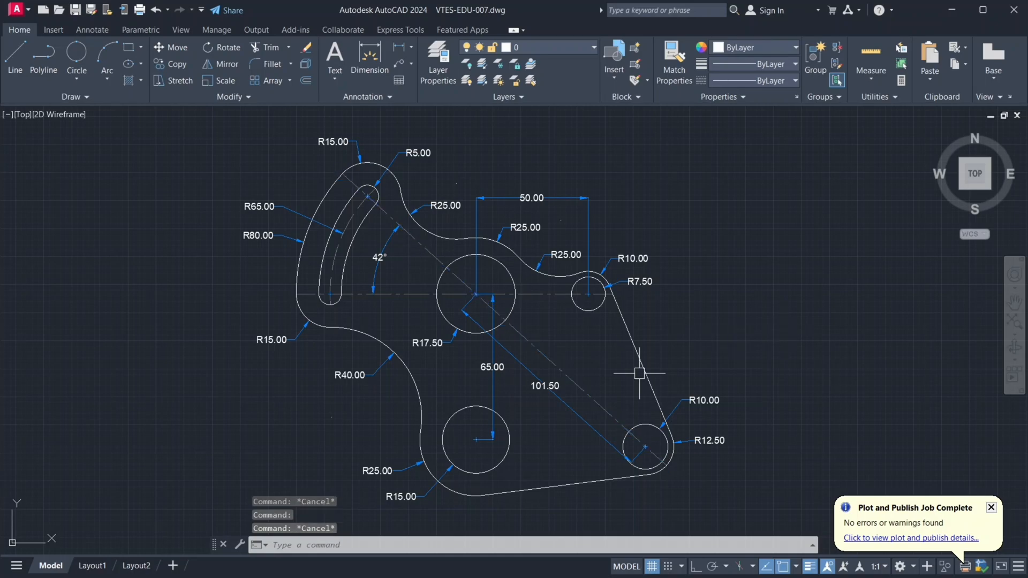
- With the grid off and Ortho on, draw a horizontal line about 170 units long in the empty area right of the reference bracket
middle_click_drag(636, 371, 406, 368)
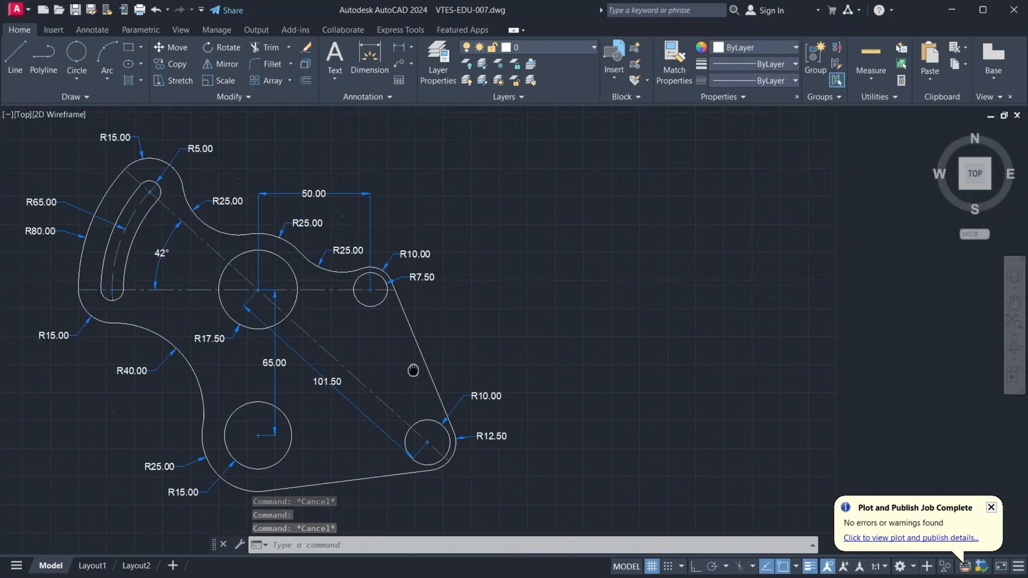
type("l")
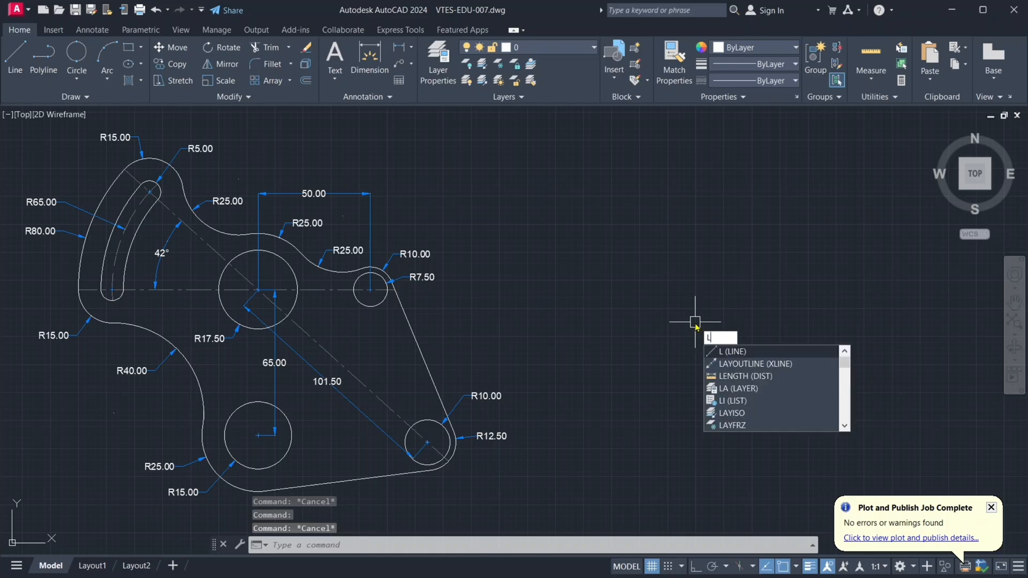
key("Return")
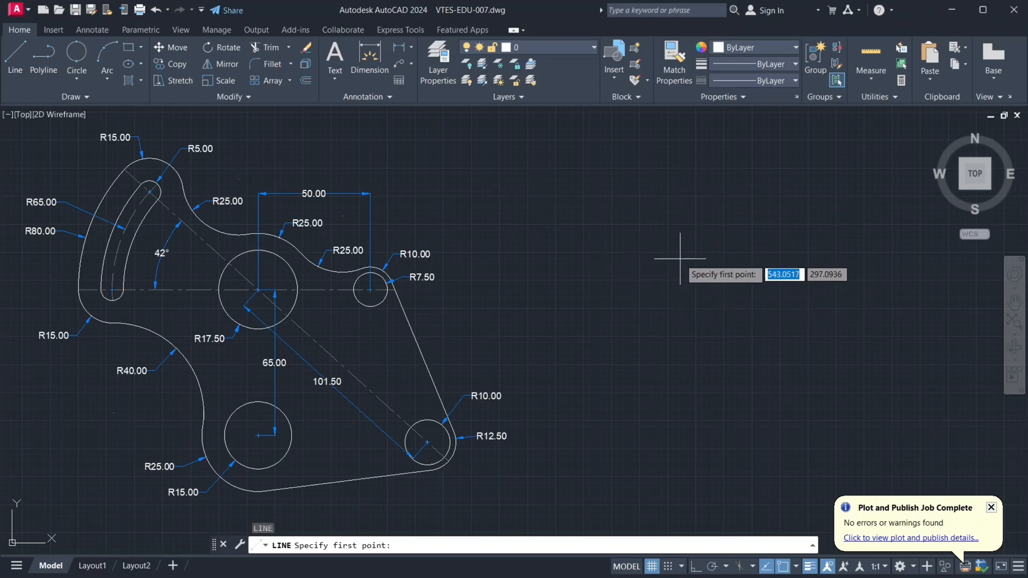
key("F7")
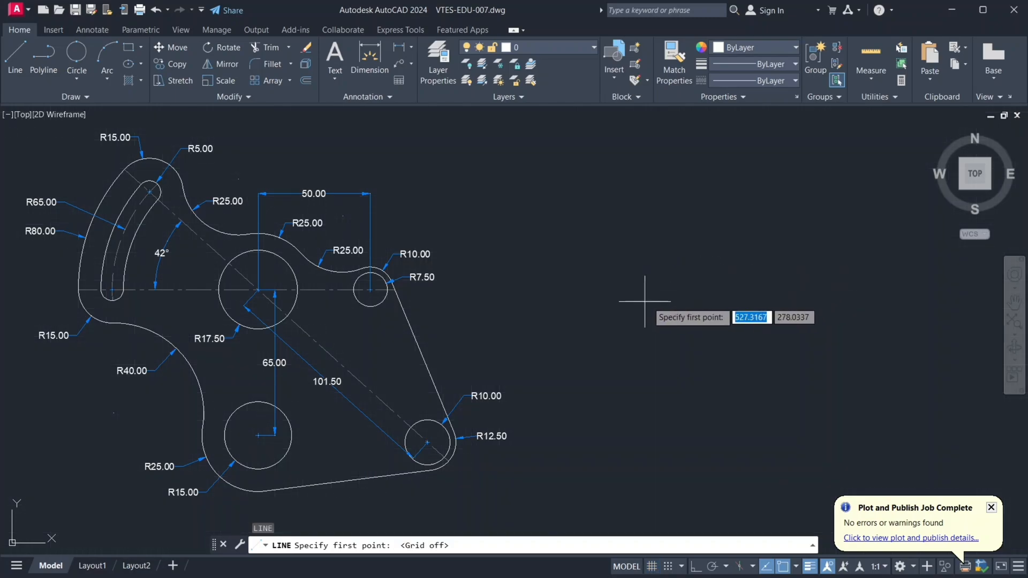
left_click(610, 300)
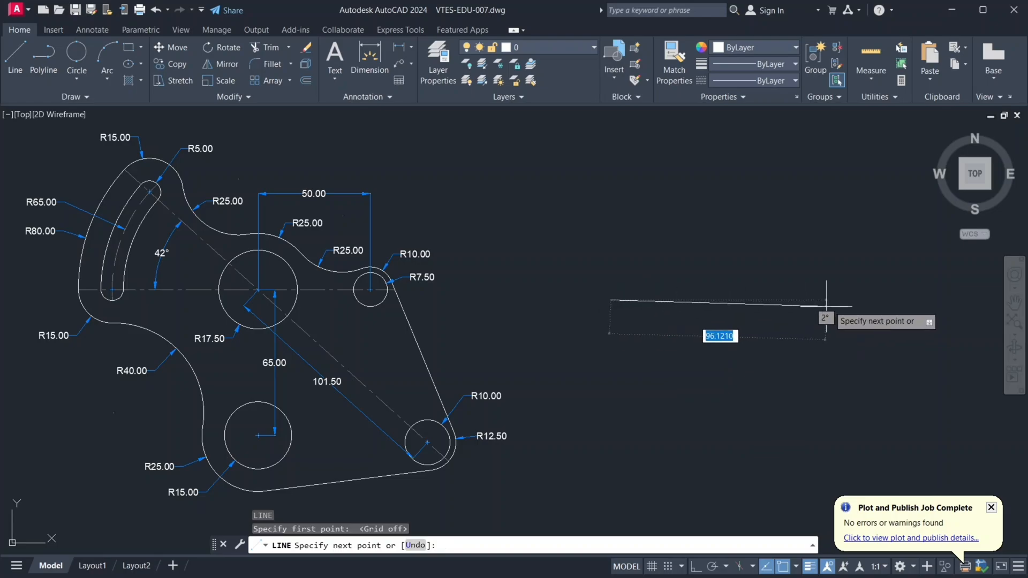
key("F8")
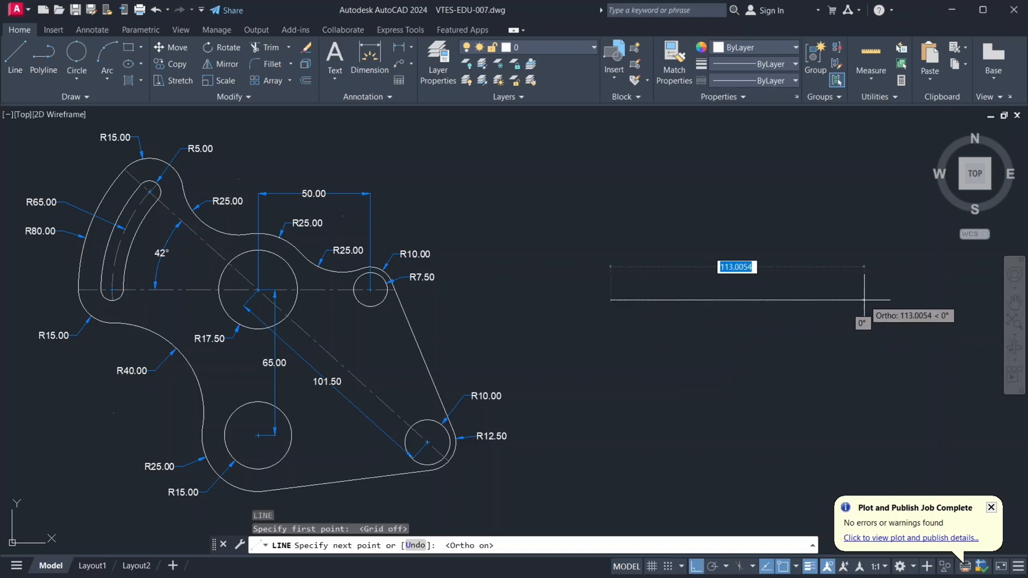
left_click(993, 303)
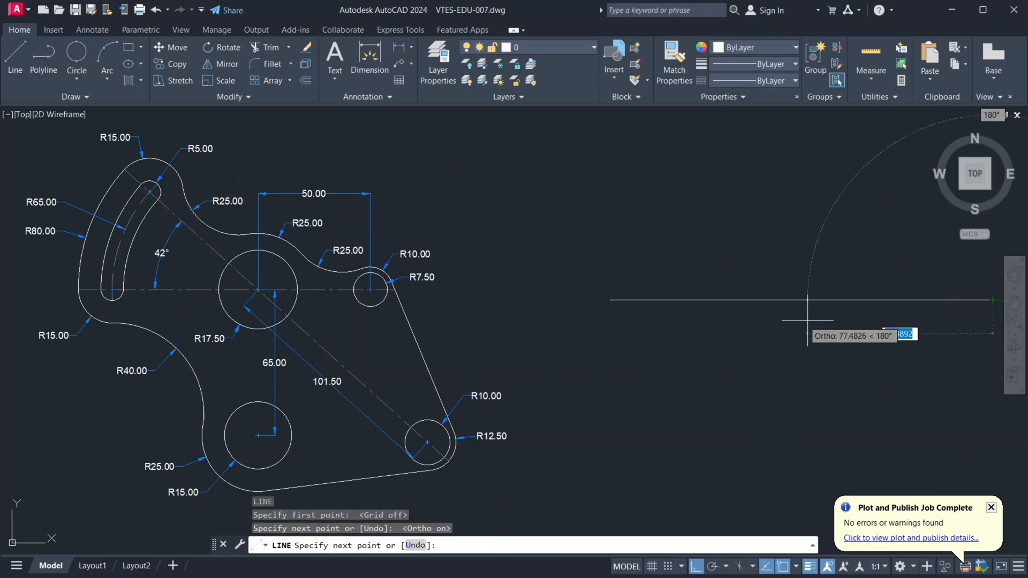
key("Escape")
- Stretch the left endpoint of the new horizontal line farther left to lengthen it
left_click(703, 312)
left_click(687, 285)
left_click(611, 301)
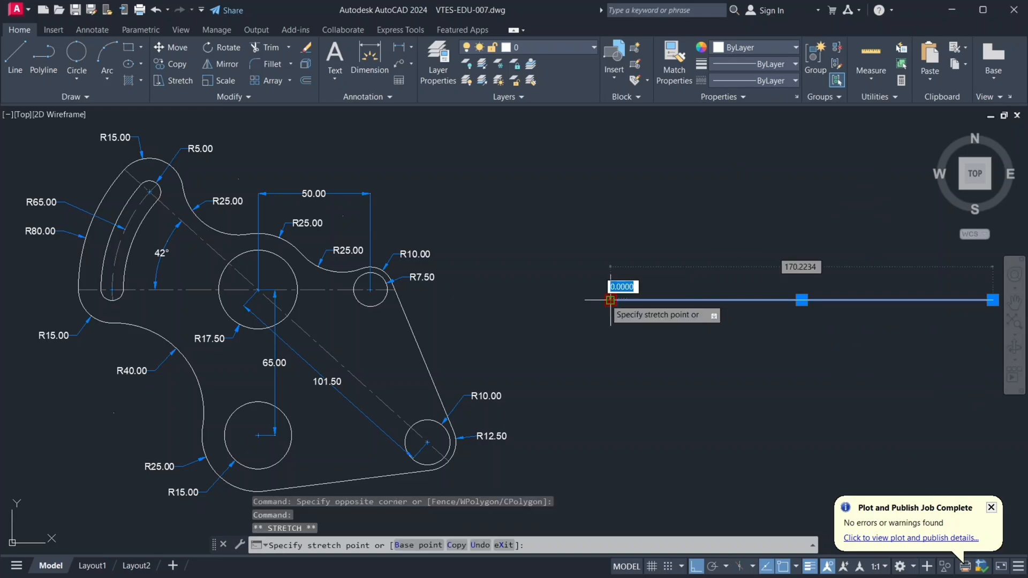
left_click(557, 300)
mouse_move(712, 298)
middle_mouse_down()
mouse_move(705, 310)
mouse_move(698, 300)
mouse_move(739, 308)
middle_mouse_up()
key("Escape")
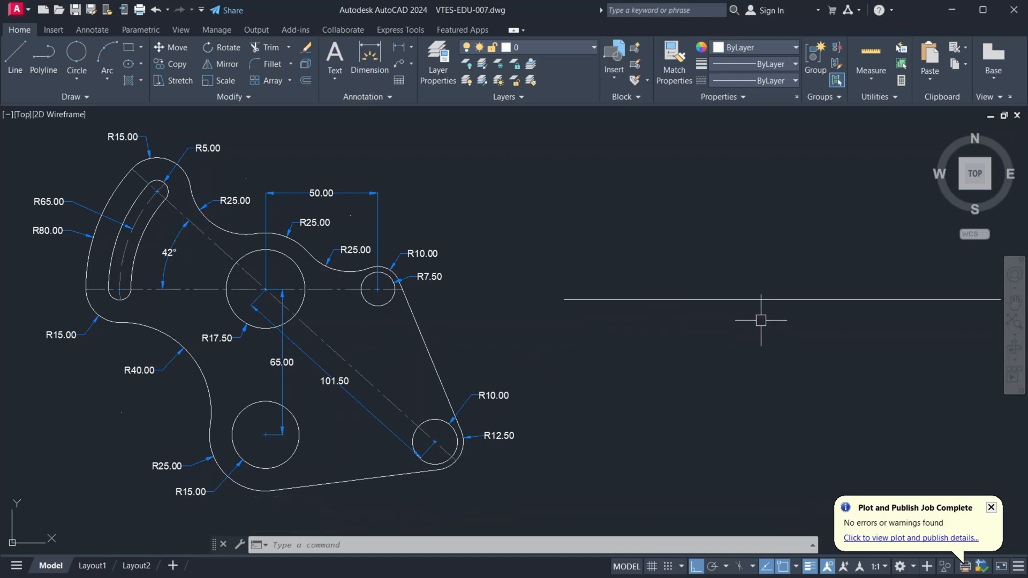
- Rotate a copy of the horizontal line by -42° about a point on it left of its midpoint, with Ortho off
middle_click_drag(757, 315, 751, 322)
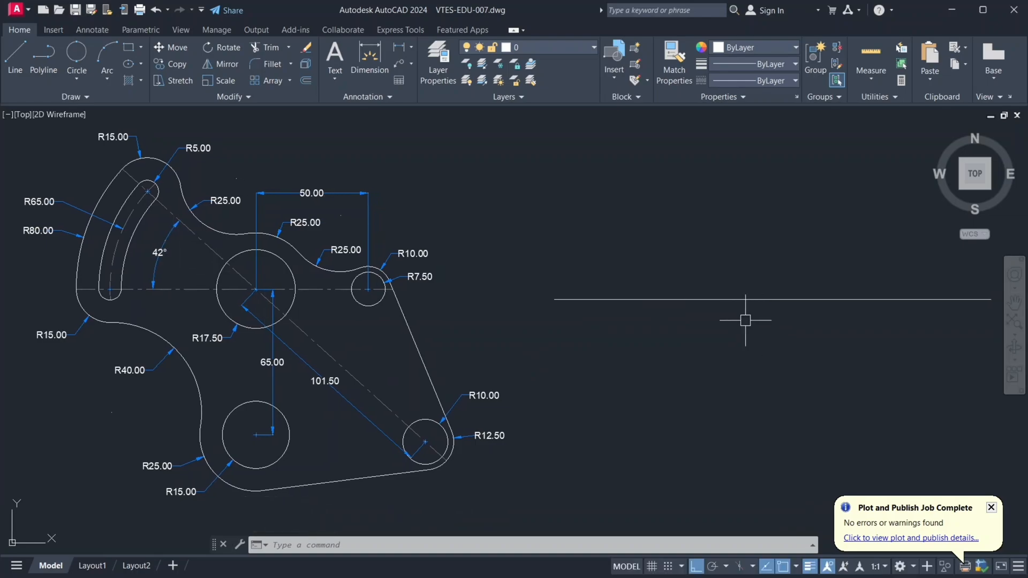
left_click(672, 300)
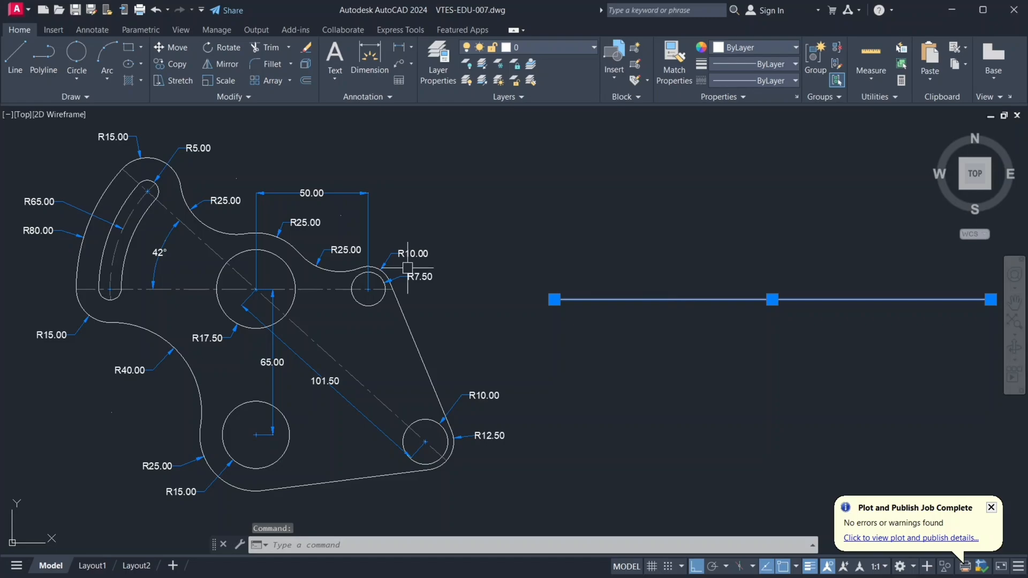
left_click(222, 47)
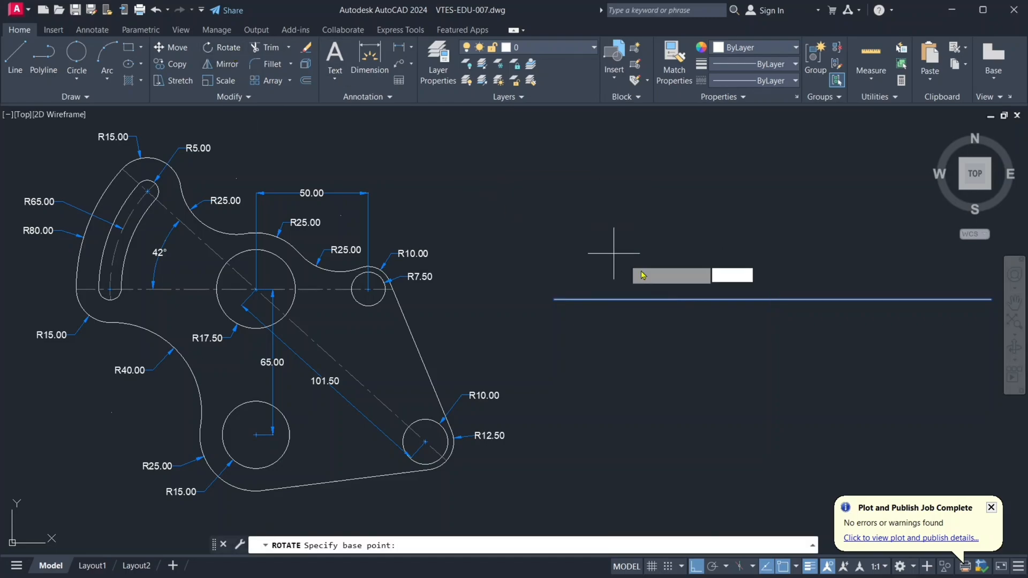
left_click(685, 300)
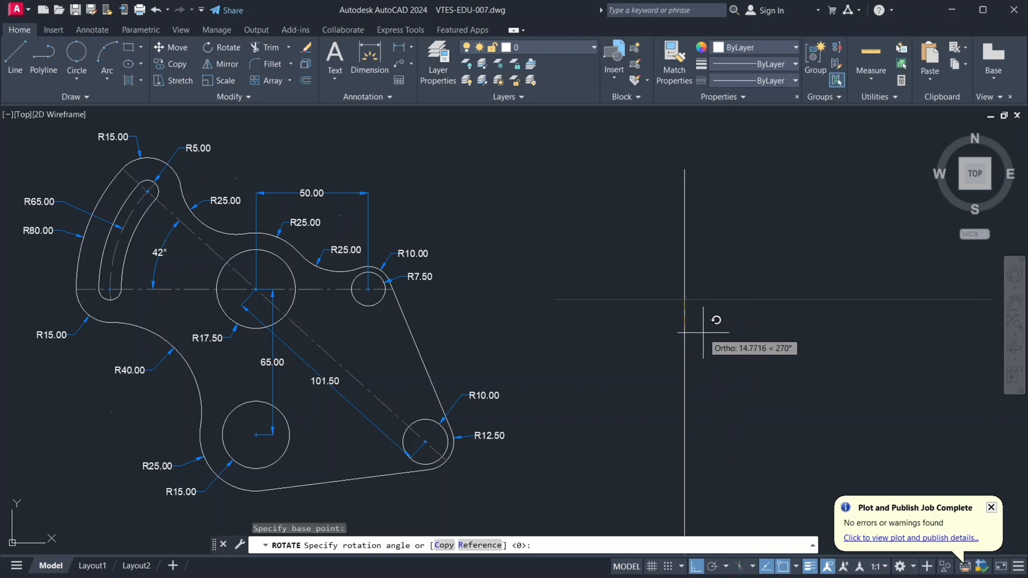
type("c")
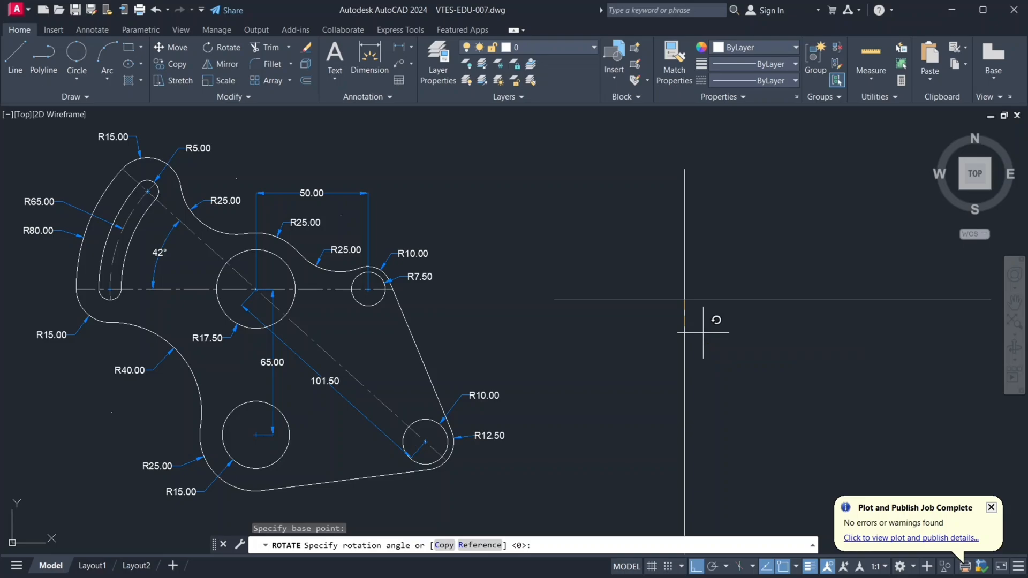
key("Return")
key("F8")
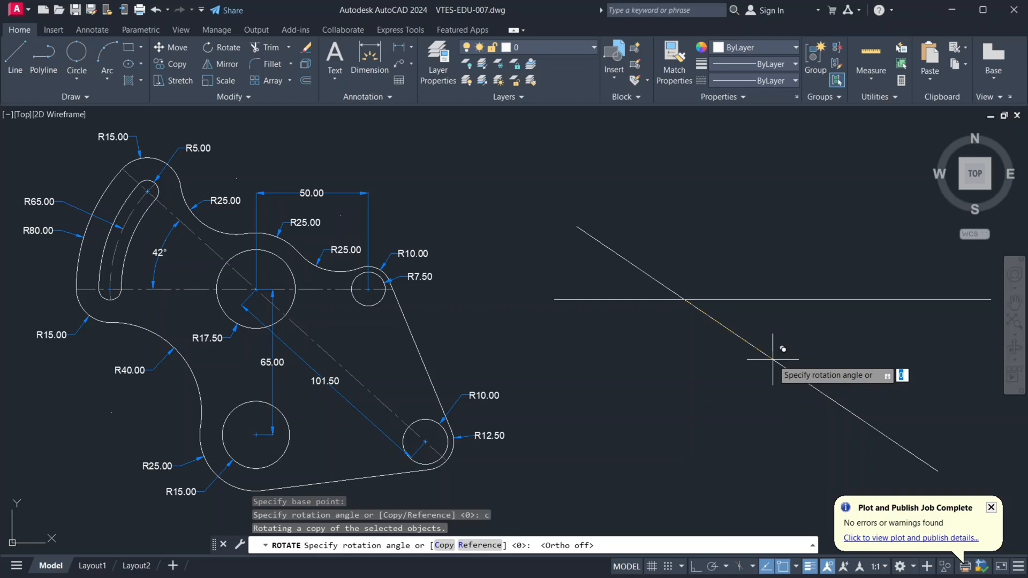
type("-42")
key("Return")
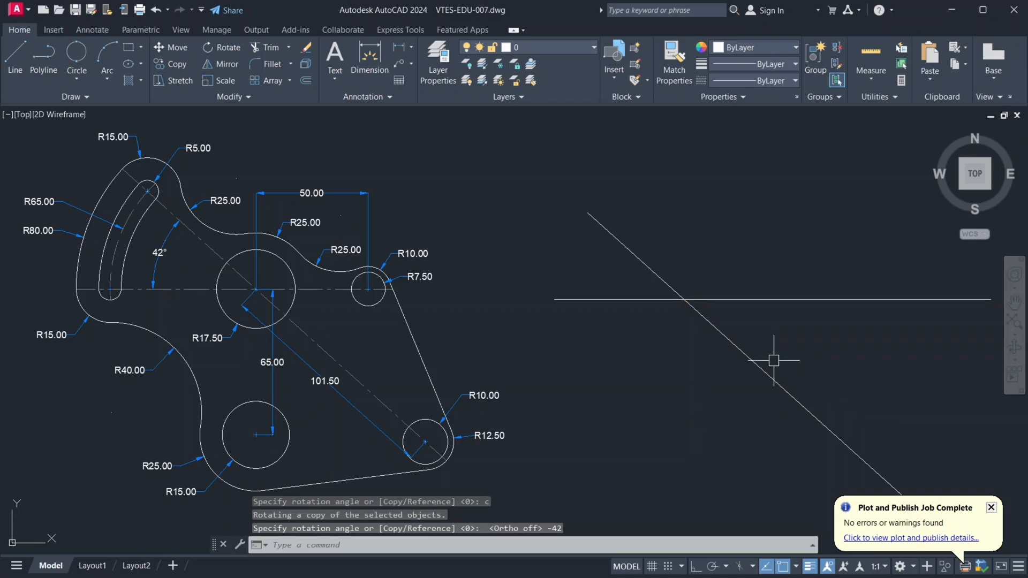
- Set the colour of the new horizontal line and its inclined copy to Cyan
middle_click_drag(737, 392, 728, 389)
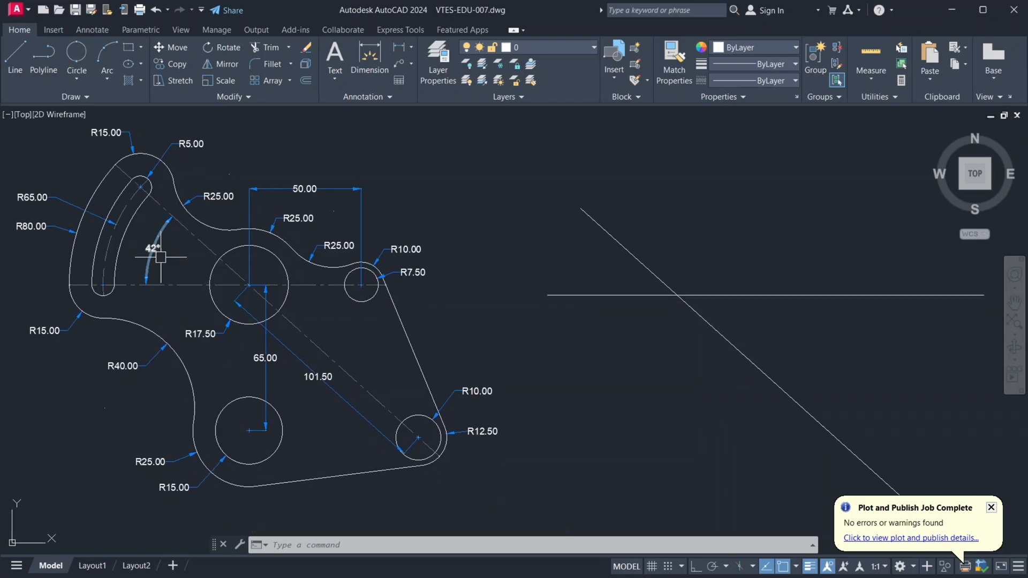
left_click(174, 285)
key("Escape")
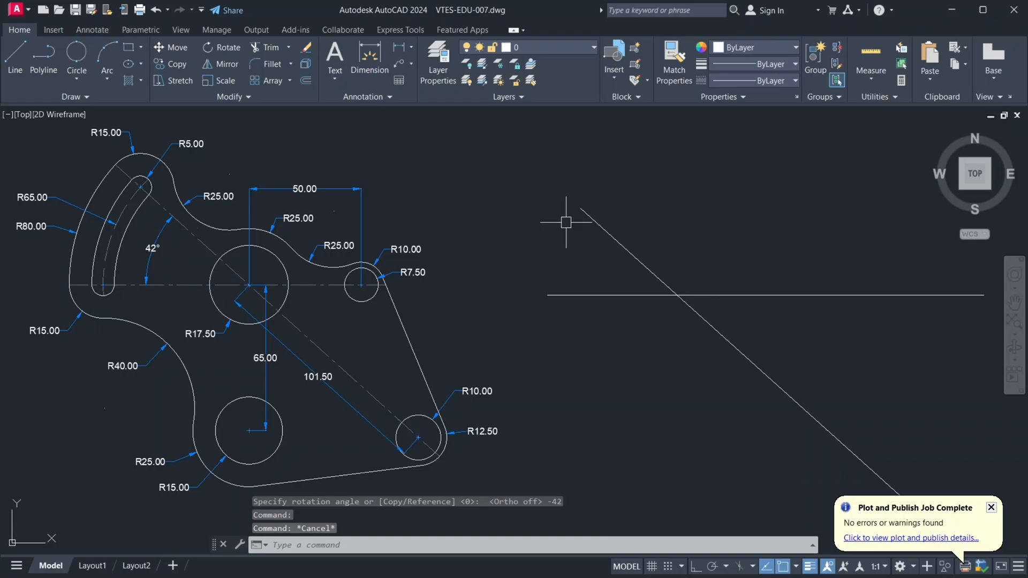
left_click(750, 265)
left_click(670, 340)
left_click(771, 51)
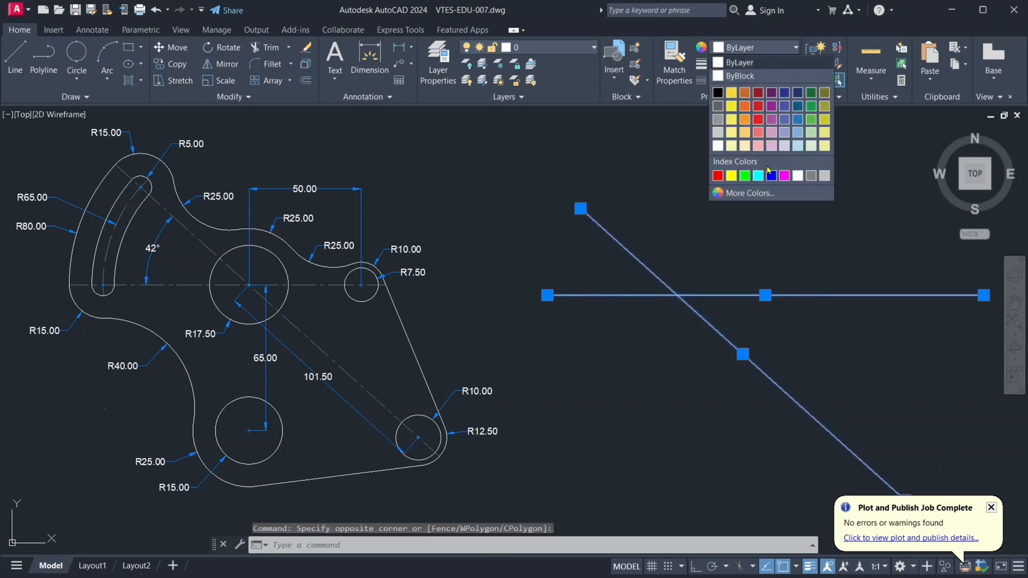
left_click(758, 176)
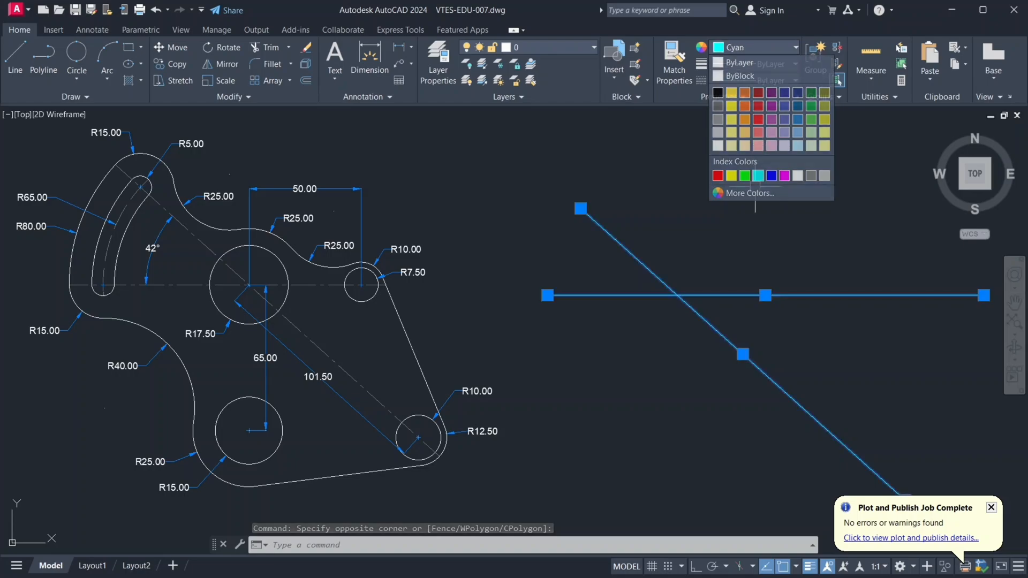
key("Escape")
key("Escape")
key("Escape")
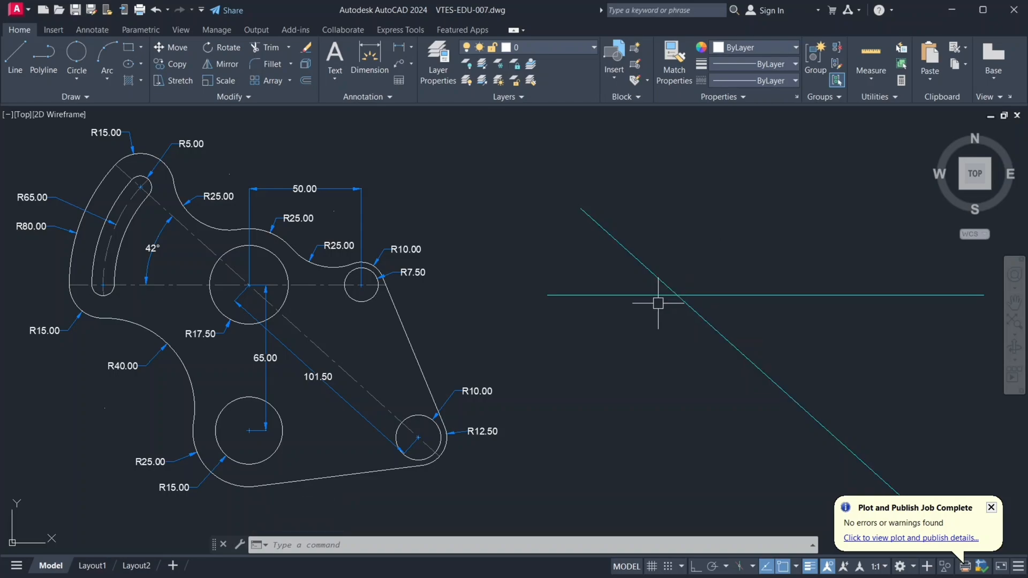
- Draw a circle of radius 17.5 centred on the intersection of the two cyan lines
left_click(278, 262)
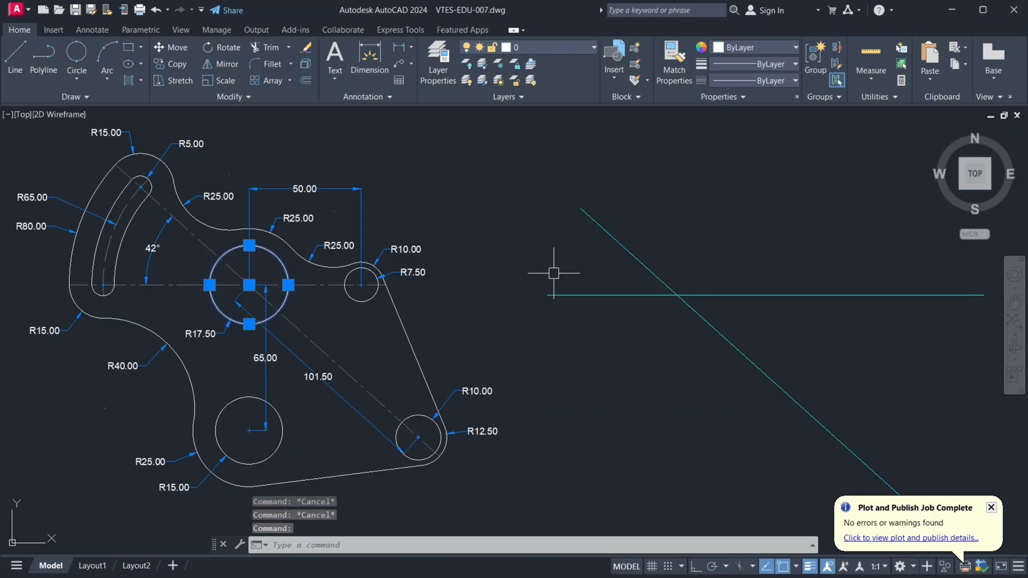
key("Escape")
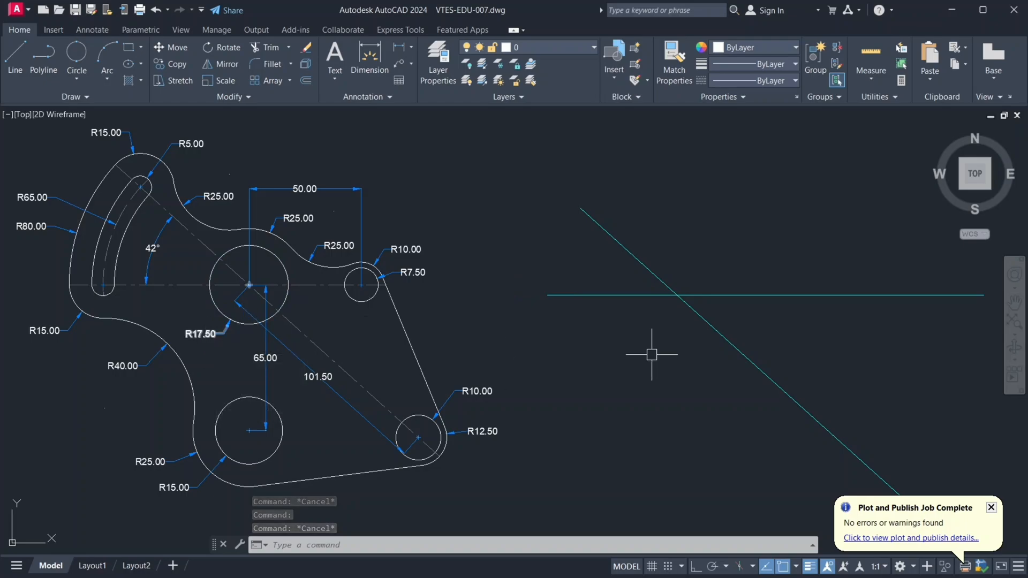
type("c")
key("Return")
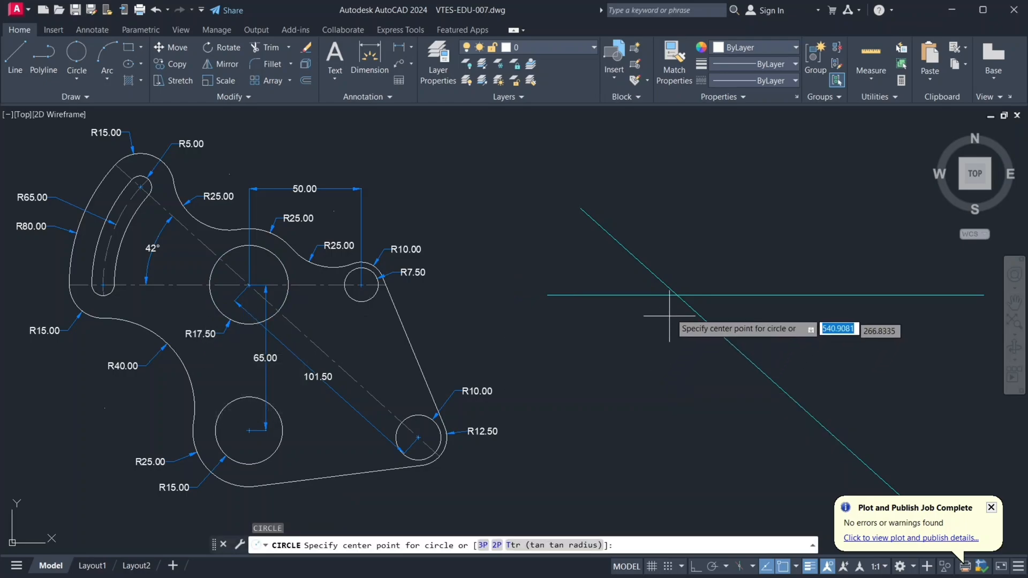
left_click(677, 295)
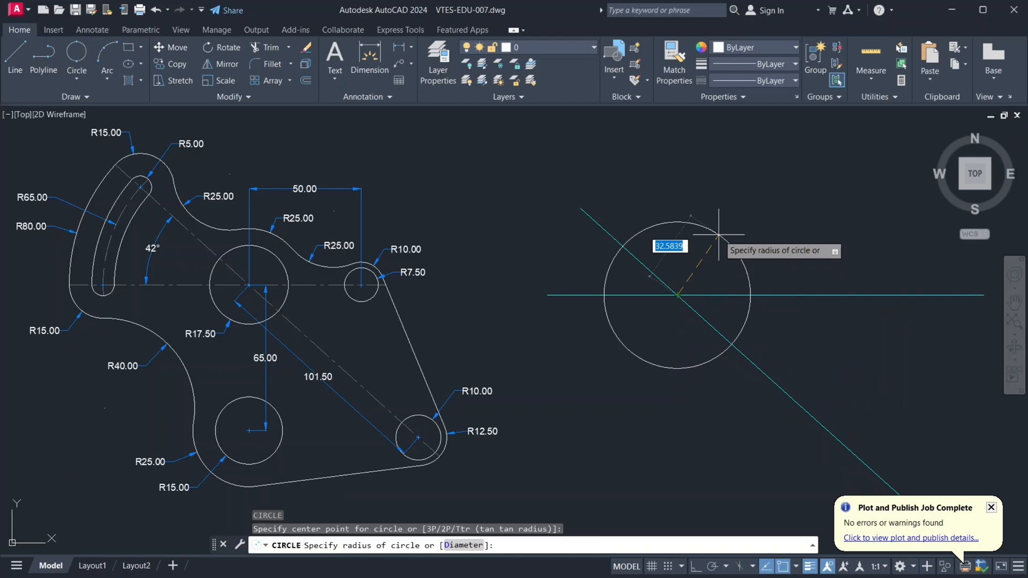
type("17.5")
key("Return")
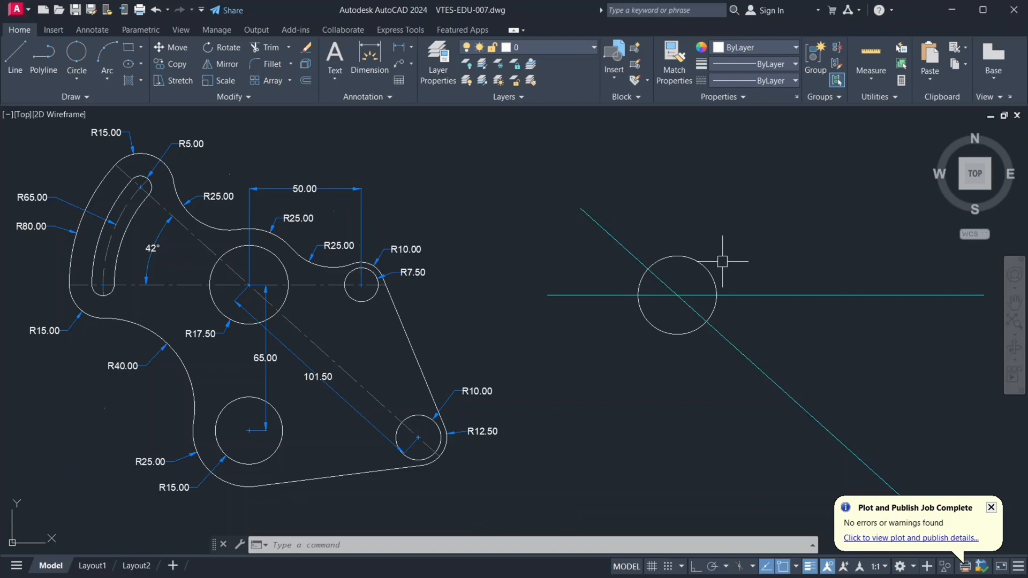
- Draw a vertical line upward from the centre of the 17.5-radius circle with Ortho on
type("l")
key("Return")
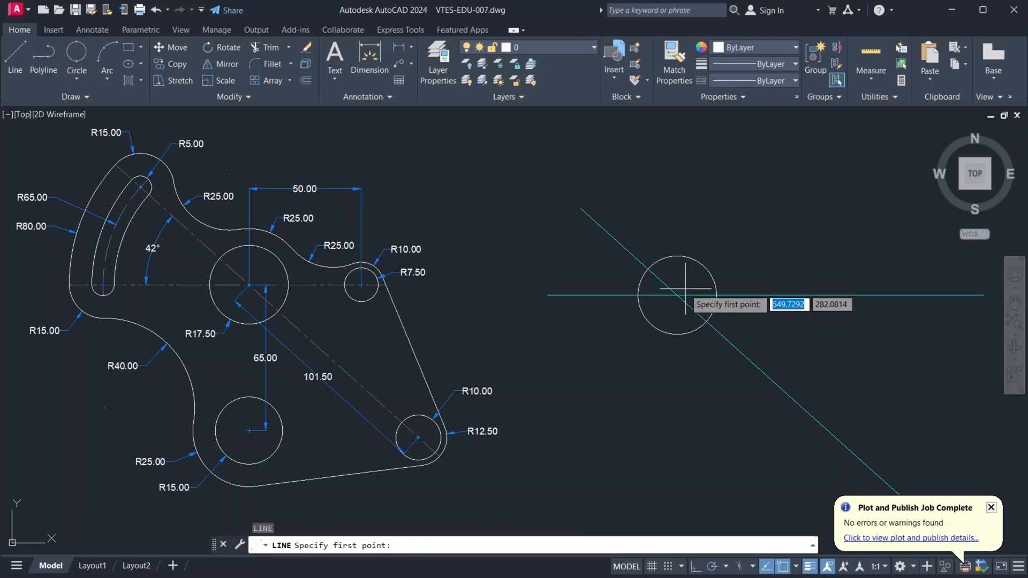
left_click(677, 295)
key("F8")
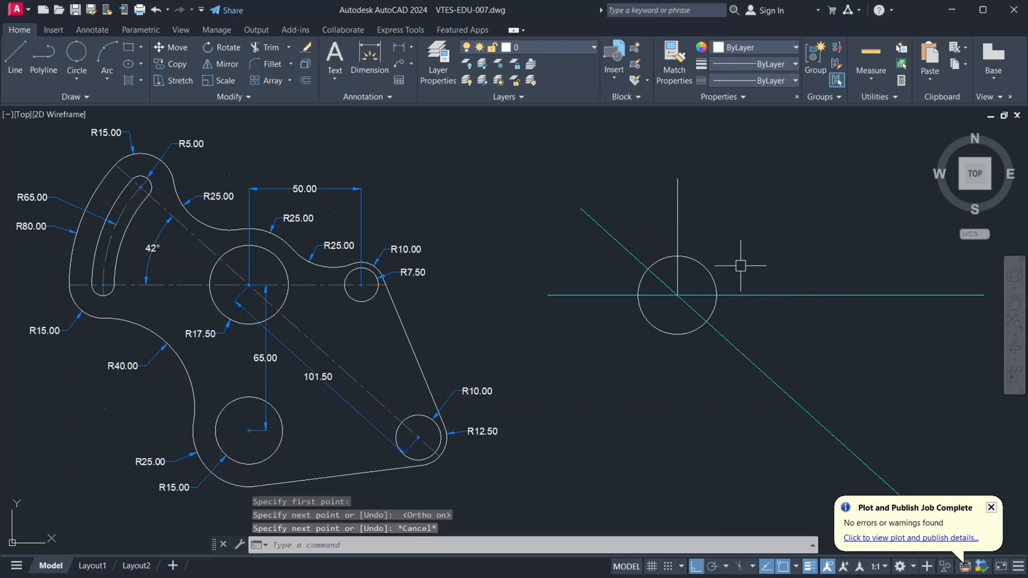
- Set the colour of the vertical line above the central circle to Magenta
left_click(699, 228)
left_click(675, 204)
left_click(795, 47)
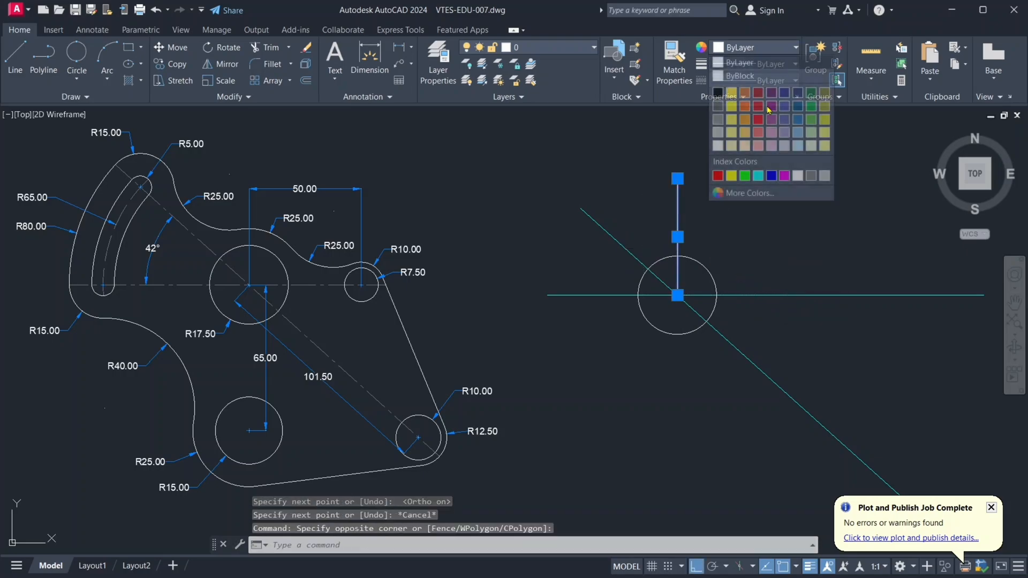
left_click(785, 175)
- Offset the magenta vertical line 50 to its right
left_click(700, 208)
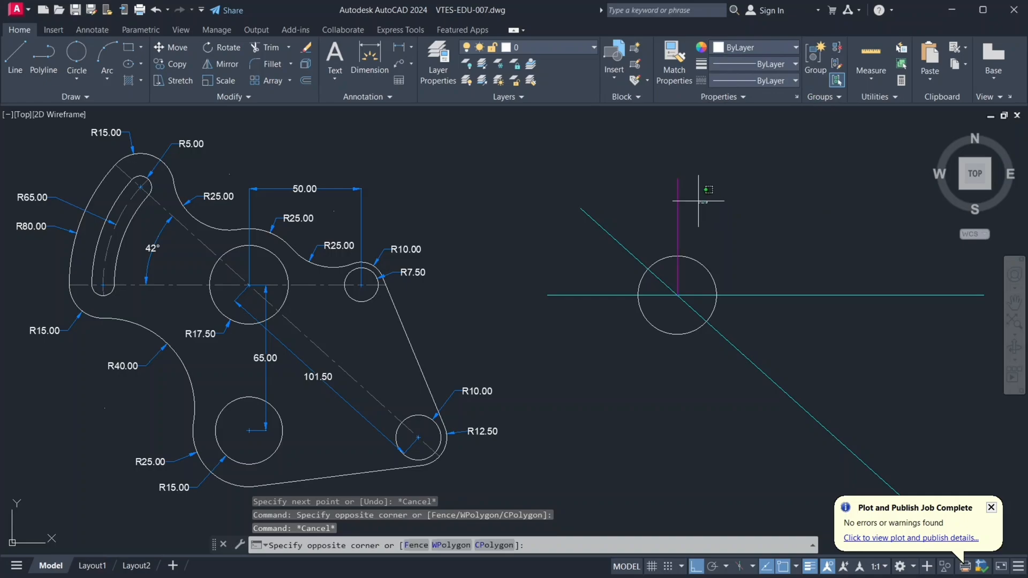
left_click(700, 208)
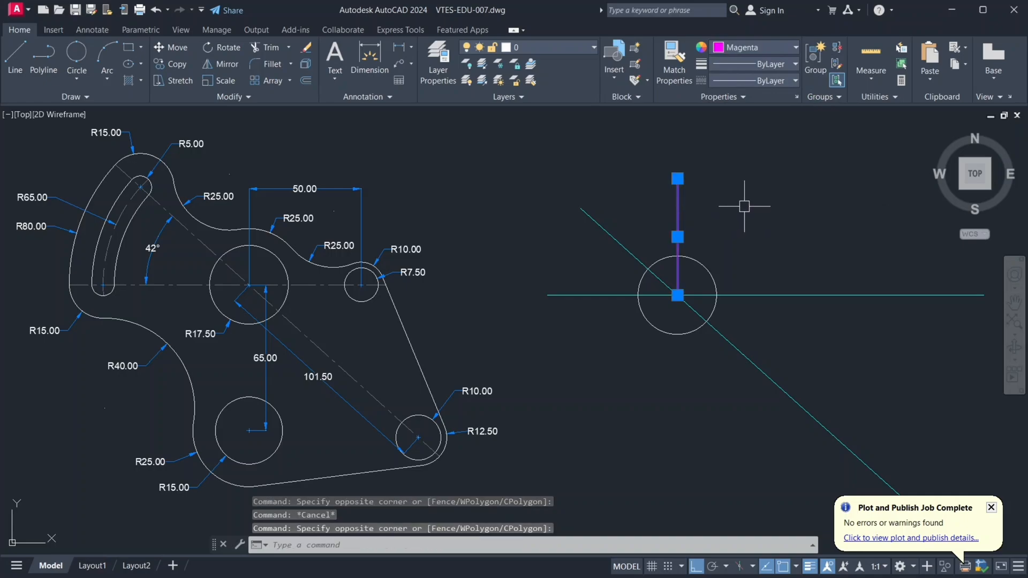
type("o")
key("Return")
type("50")
key("Return")
left_click(678, 209)
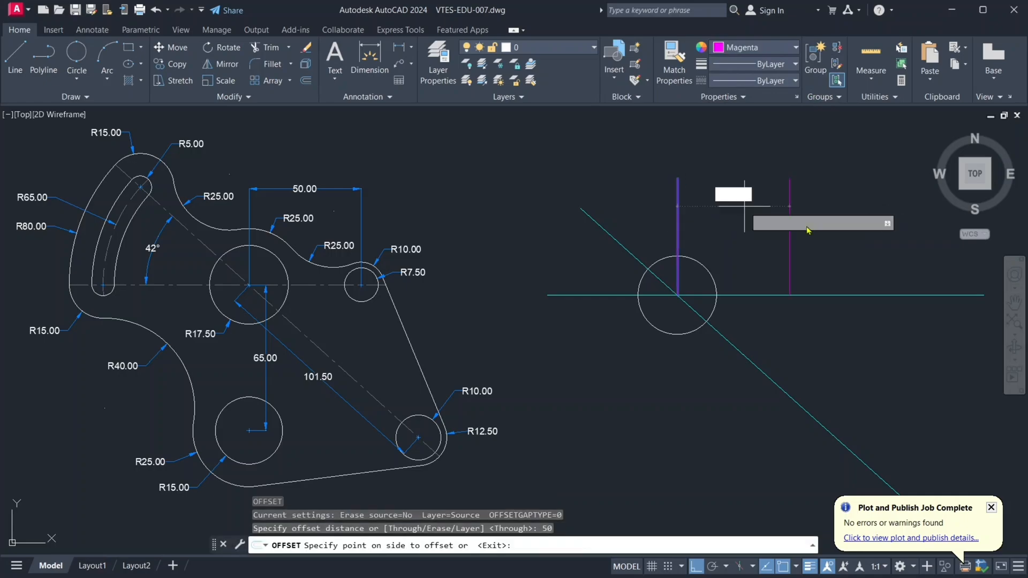
left_click(857, 231)
key("Escape")
- Draw a circle of radius 7.5 centred where the offset magenta line meets the horizontal cyan line
type("c")
key("Return")
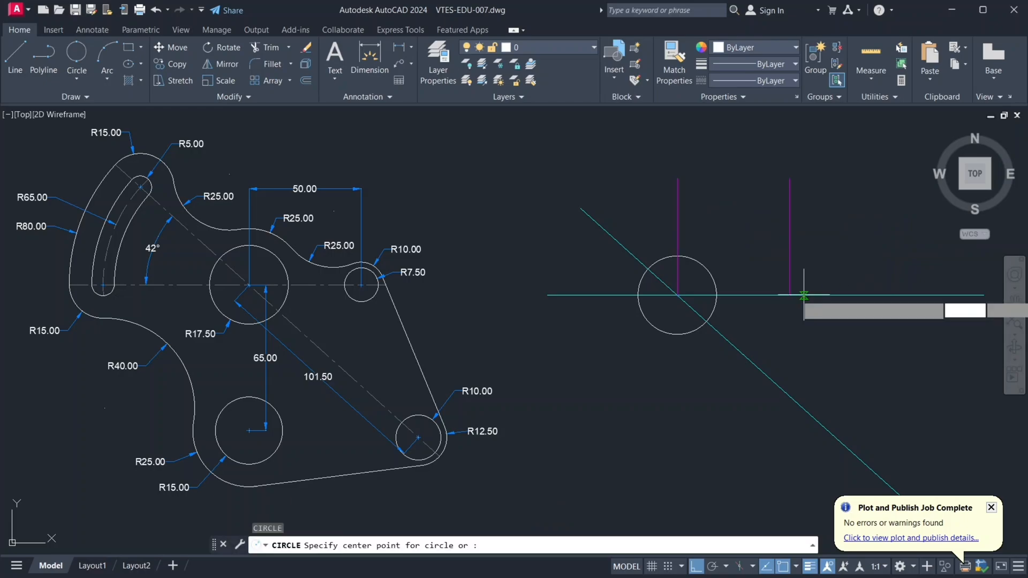
left_click(790, 295)
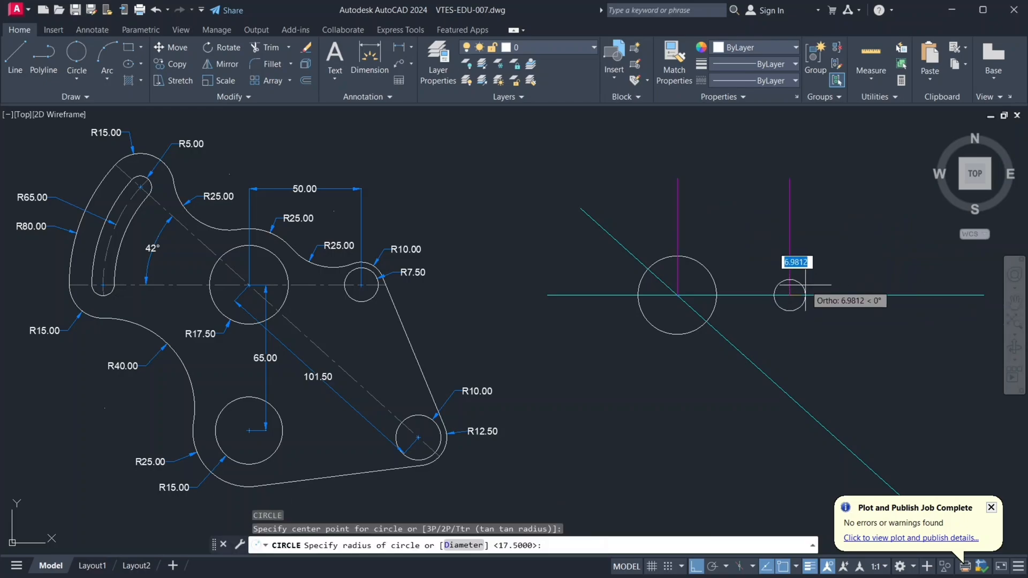
type("7.5")
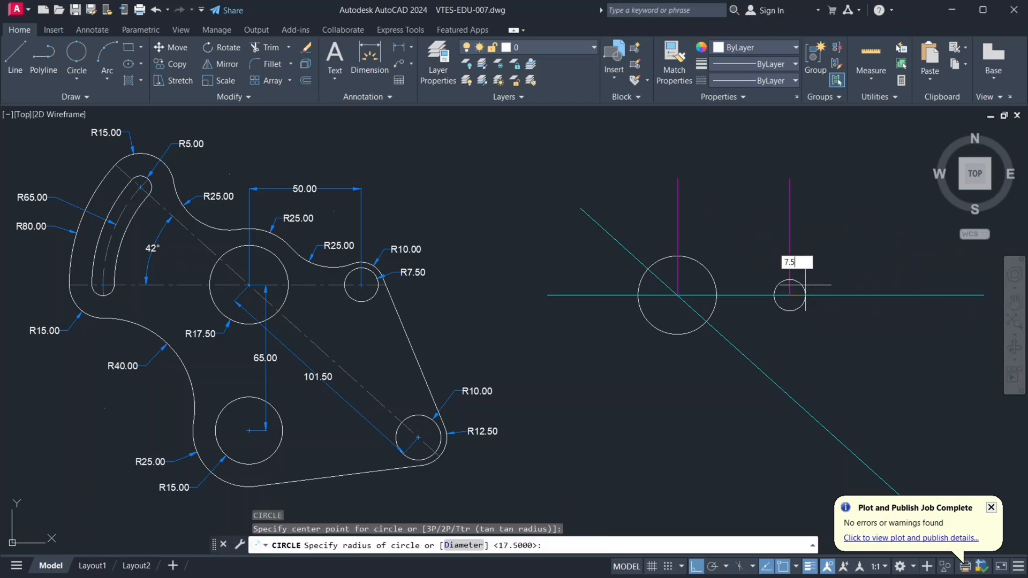
key("Return")
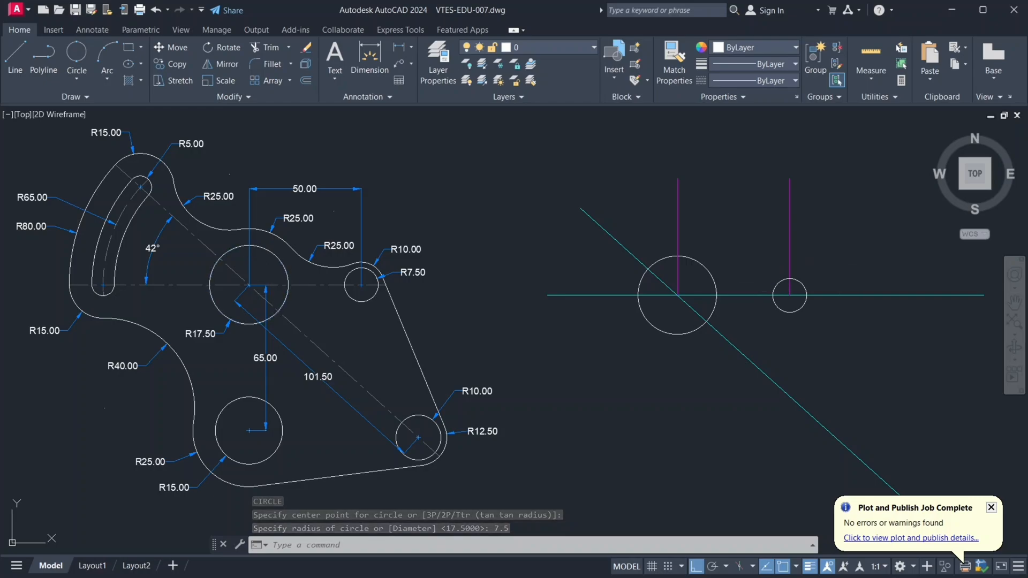
- Draw a circle of radius 25 concentric with the central 17.5-radius circle, matching the reference's upper arc
left_click(280, 259)
key("Escape")
left_click(283, 241)
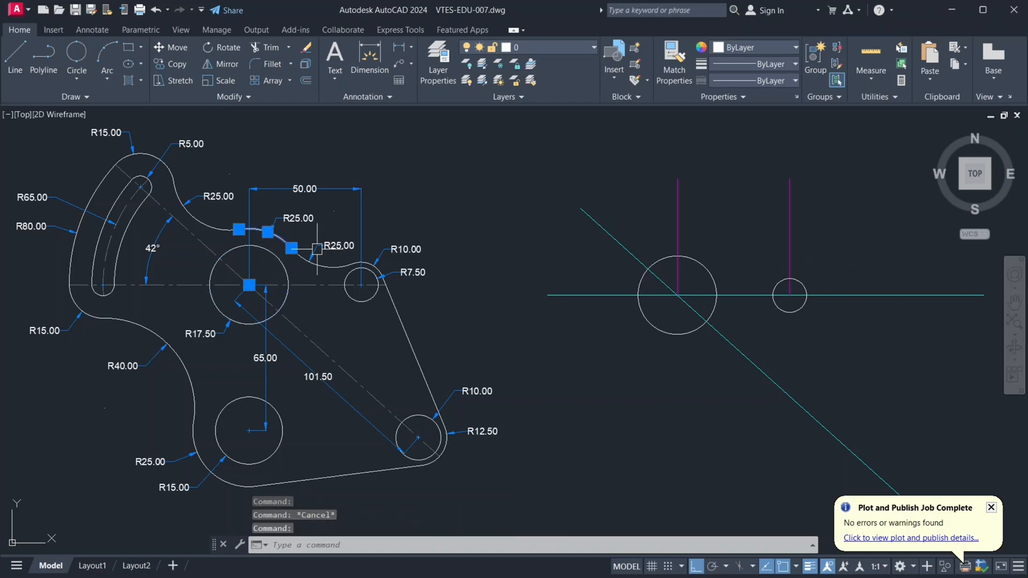
key("Escape")
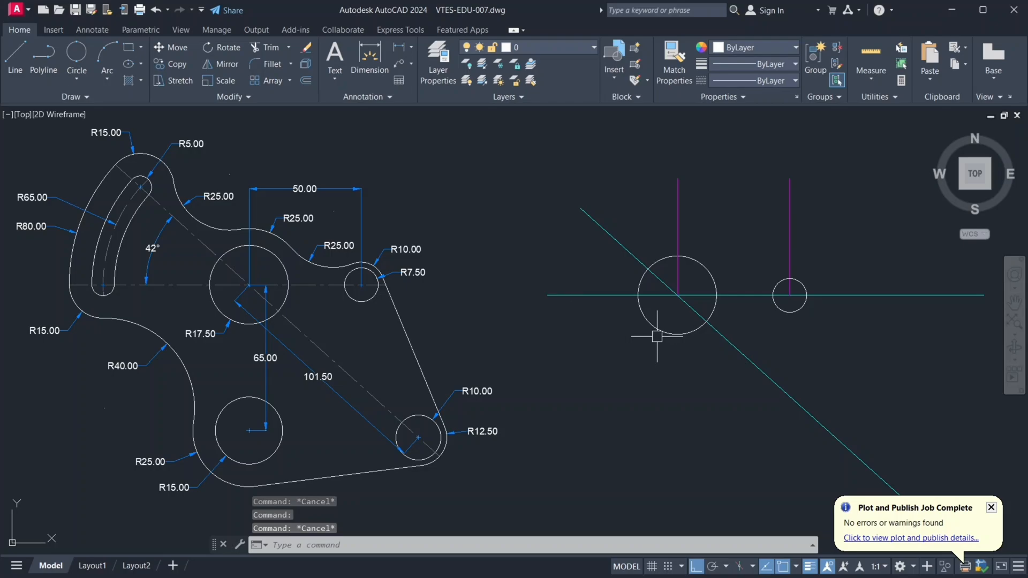
key("Return")
left_click(678, 294)
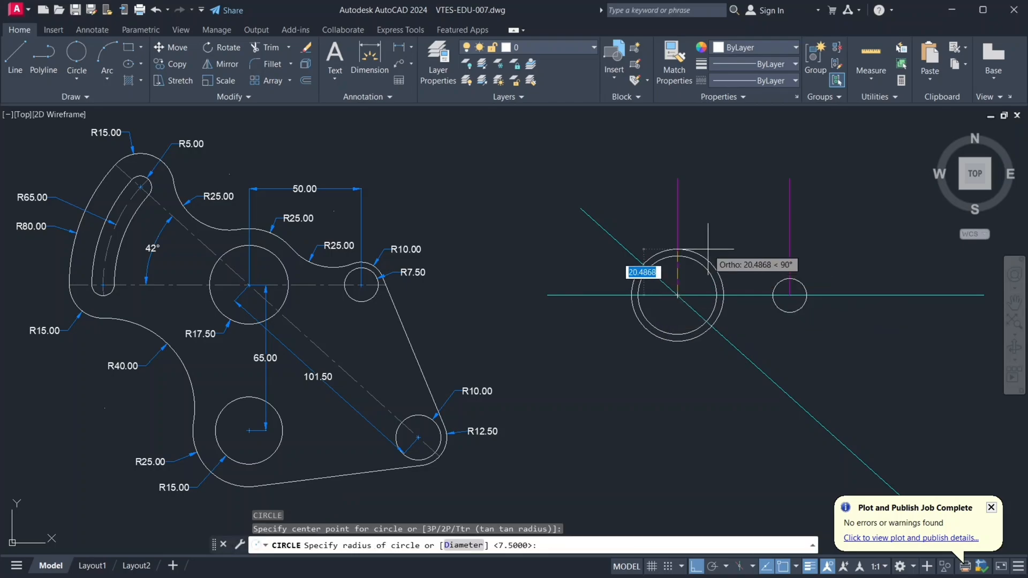
key("Return")
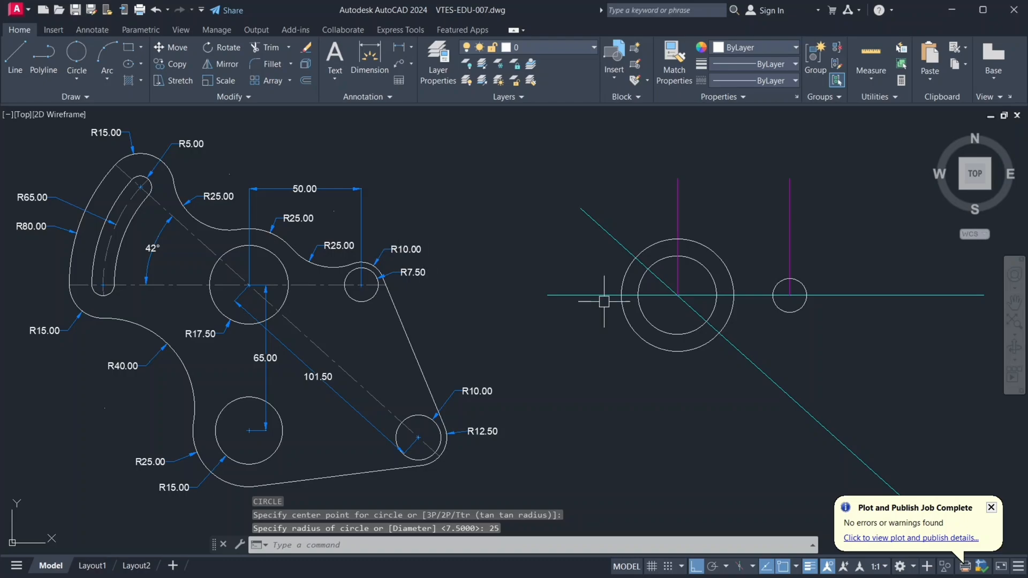
- Draw a circle of radius 10 concentric with the 7.5-radius circle
key("Return")
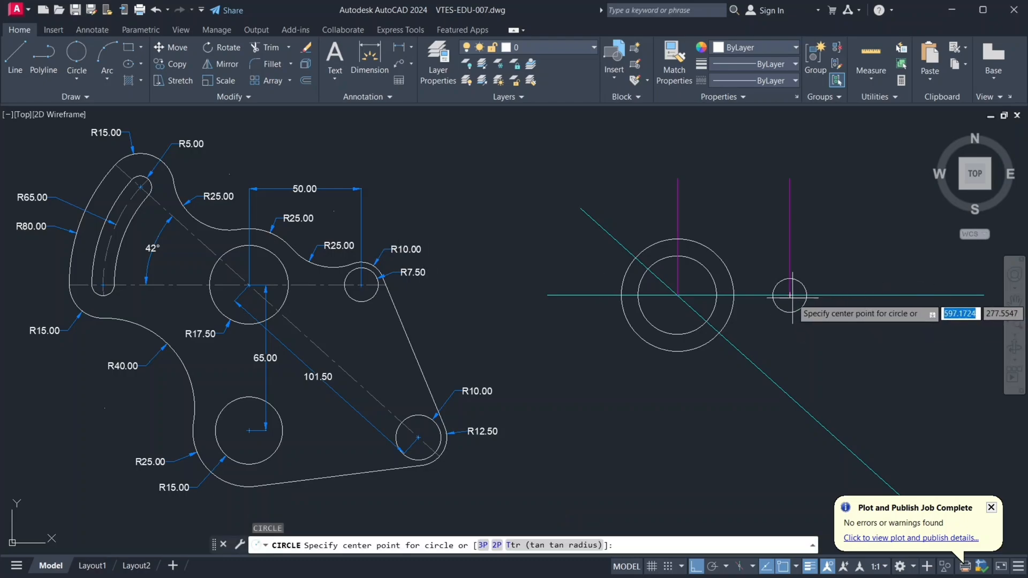
left_click(790, 295)
type("10")
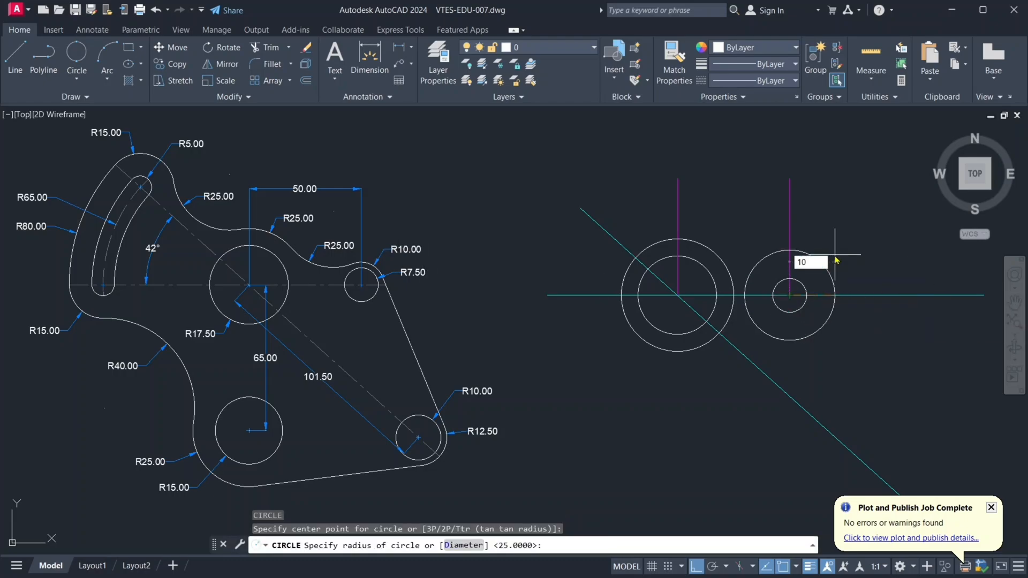
key("Return")
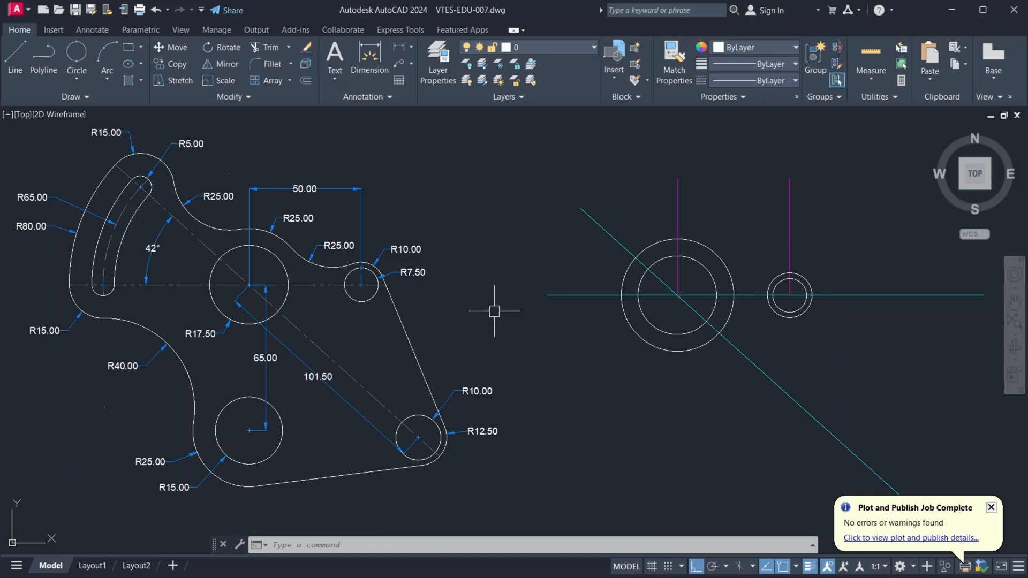
- Draw a circle of radius 80 centred on the intersection of the cyan lines, matching the reference's outer slot-arm arc
middle_click_drag(121, 282, 126, 282)
left_click(101, 193)
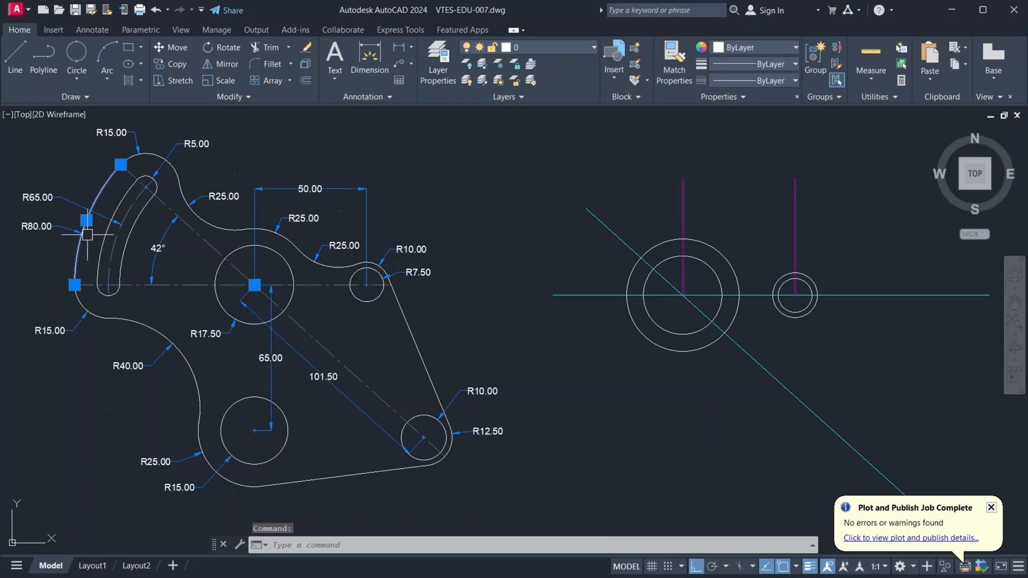
key("Escape")
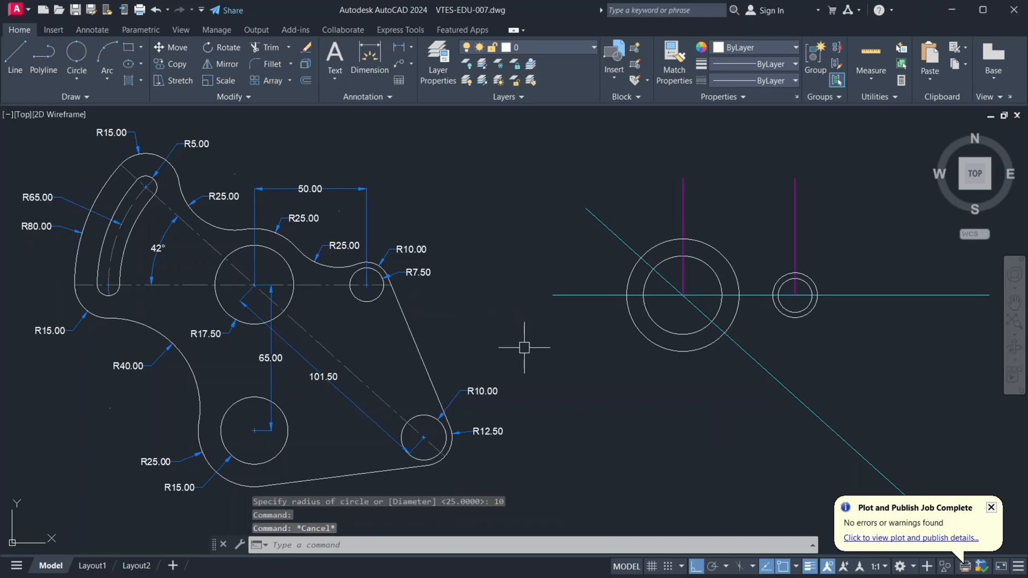
type("c")
key("Return")
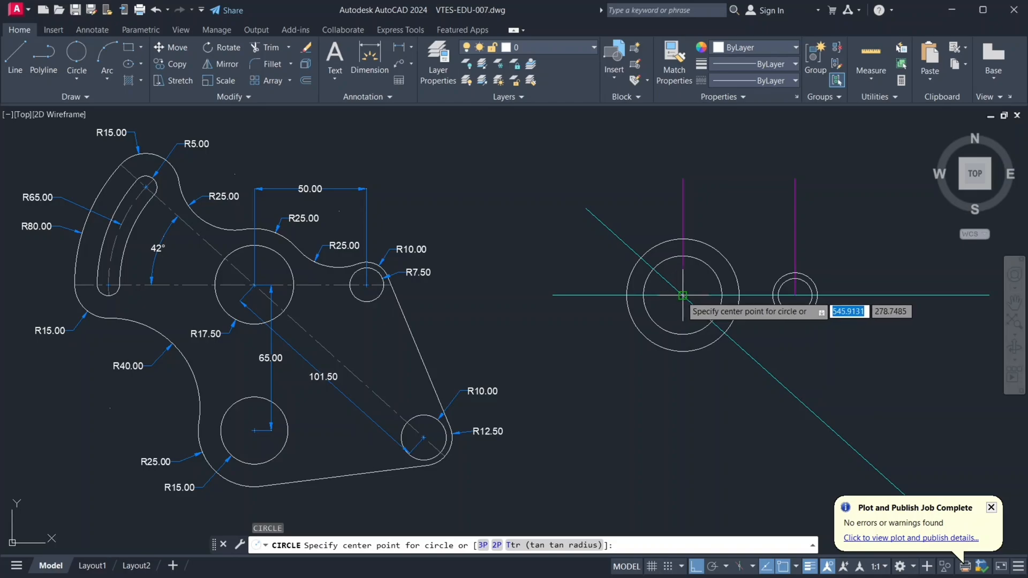
left_click(683, 295)
type("8")
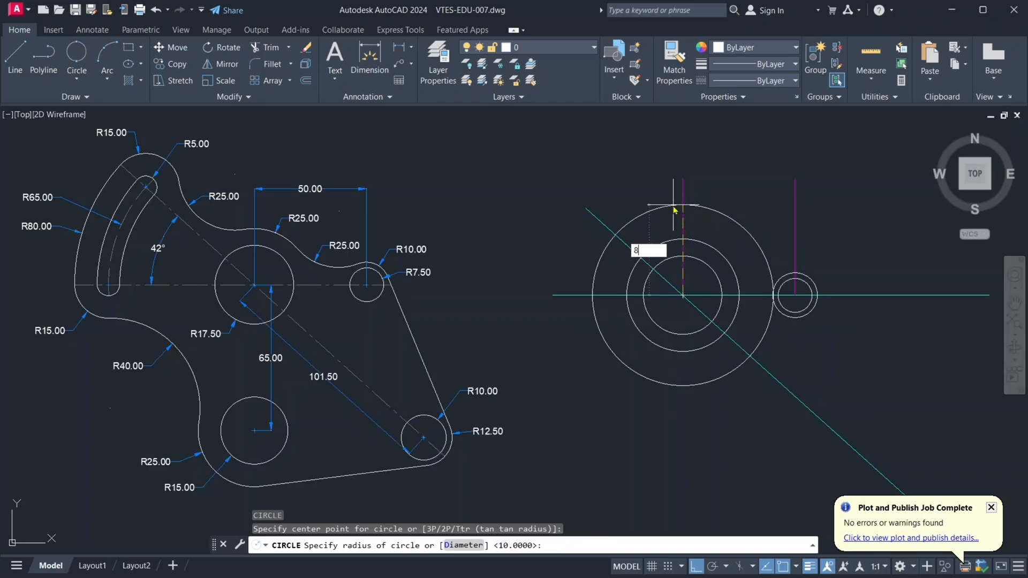
type("0")
key("Return")
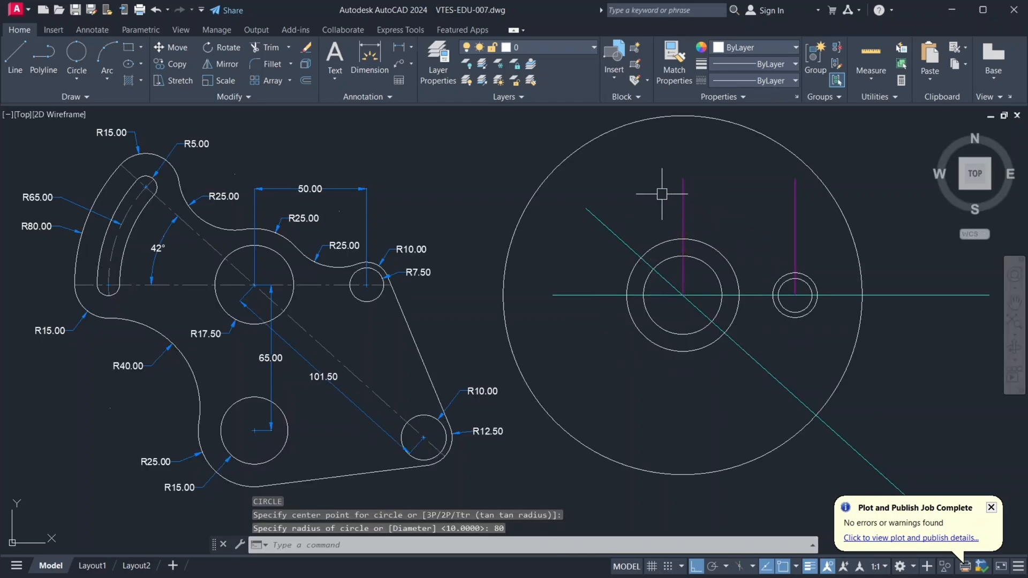
- Extend the left ends of the inclined and horizontal cyan lines to the 80-radius circle
left_click(551, 168)
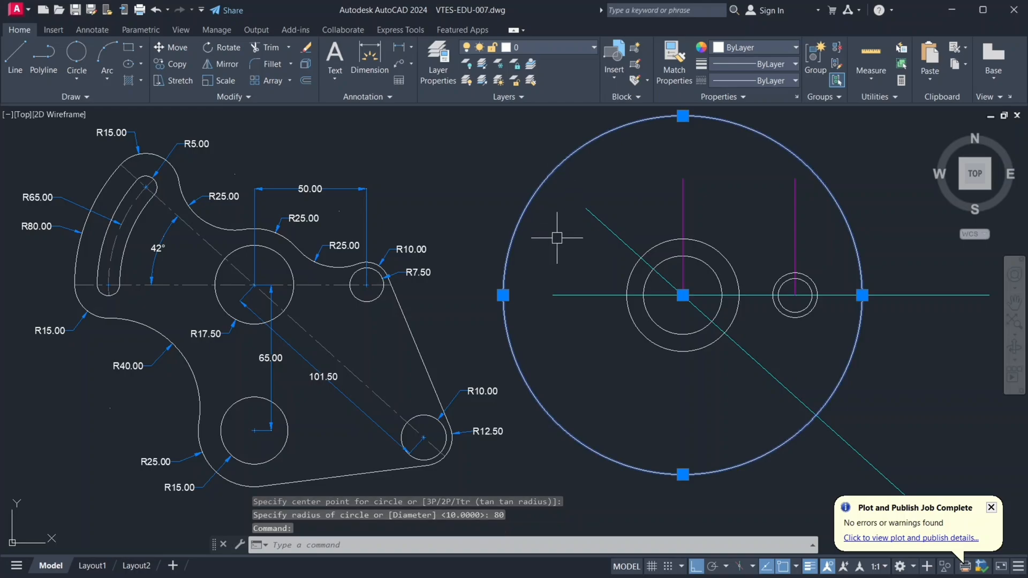
type("ex")
key("Return")
left_click(601, 219)
left_click(590, 295)
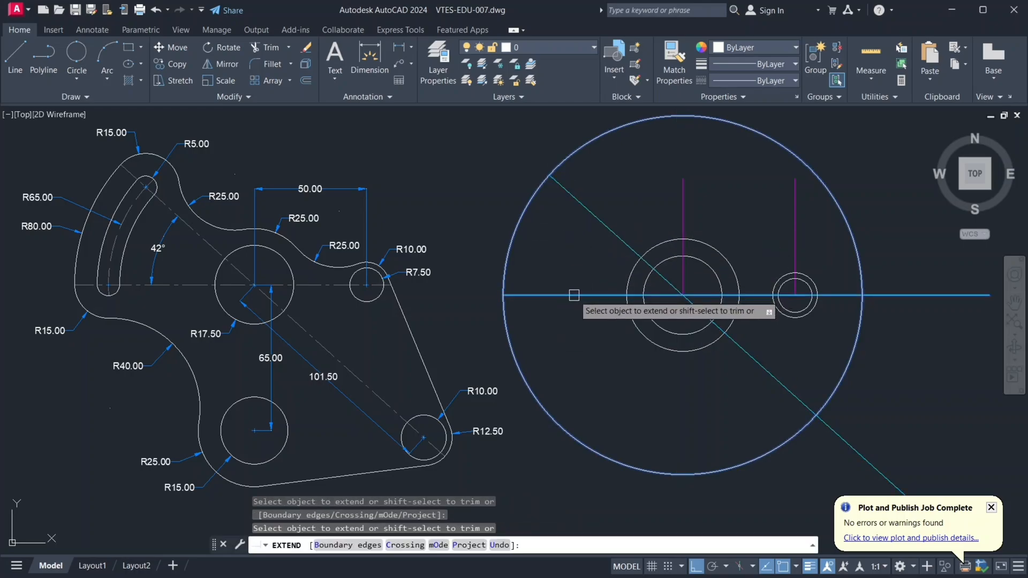
key("Escape")
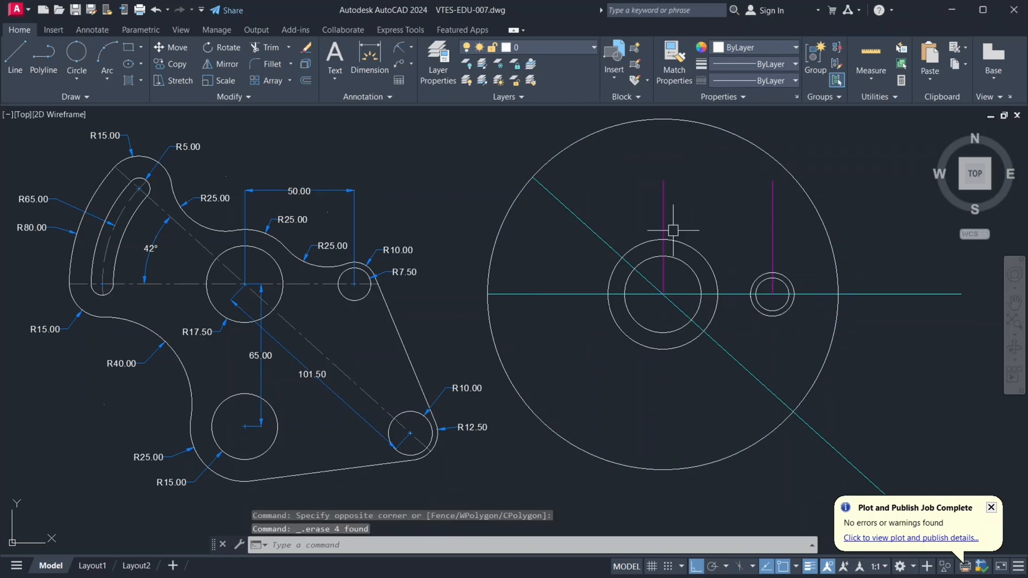
- Examine the curved slot's inner arc and its dashed centreline arc in the reference drawing
middle_click_drag(674, 231, 677, 232)
left_click(137, 213)
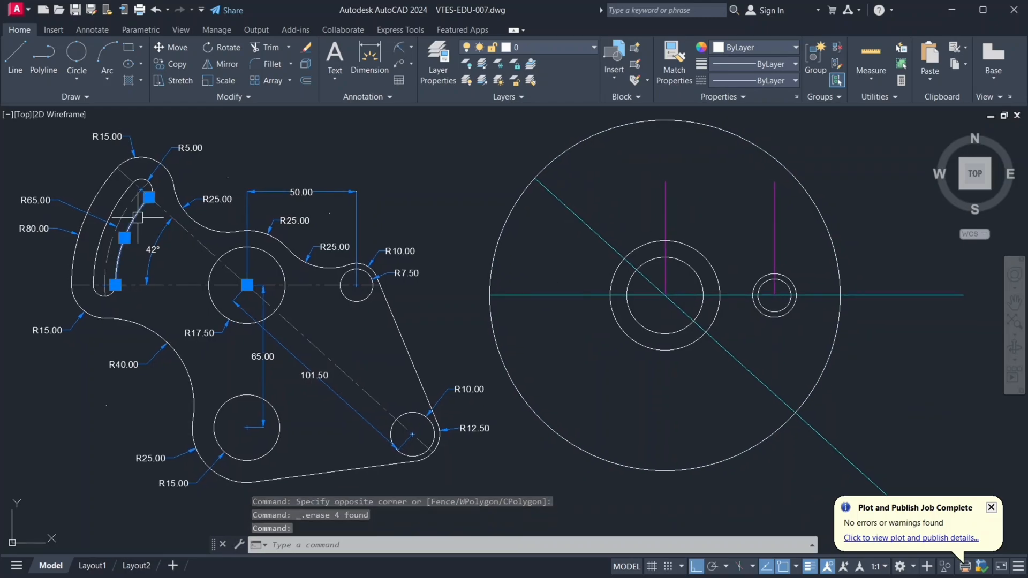
left_click(118, 200)
key("Escape")
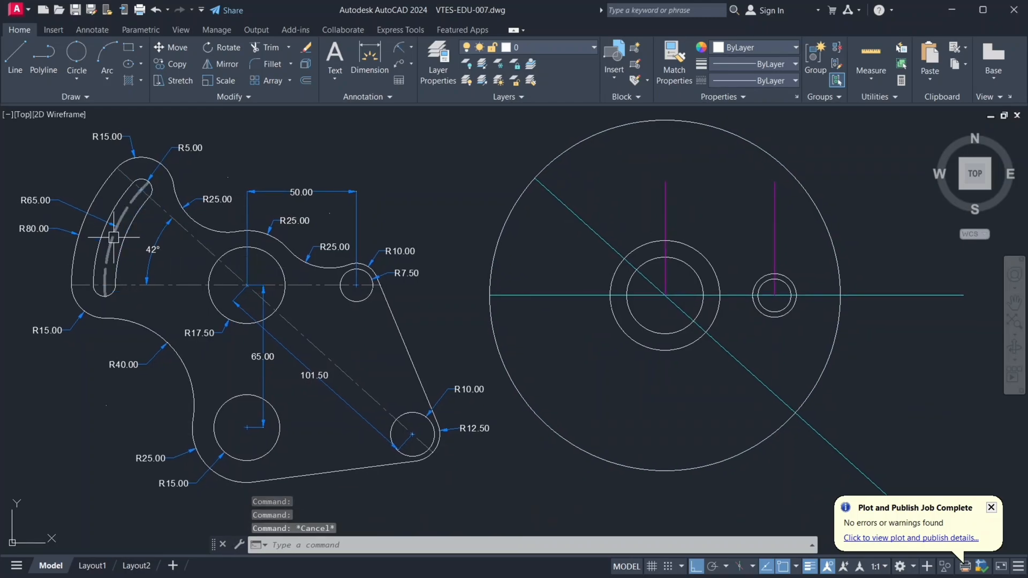
scroll(111, 236, "up", 2)
left_click(130, 206)
middle_click_drag(159, 221, 202, 244)
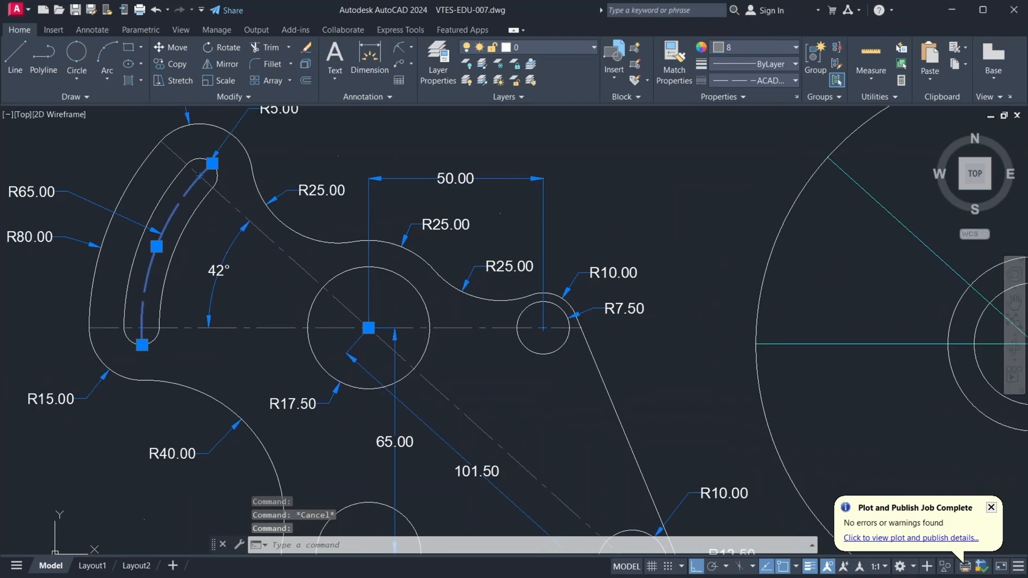
scroll(204, 241, "down", 2)
key("Escape")
- Delete both magenta vertical construction lines
middle_click_drag(668, 328, 615, 321)
left_click(679, 228)
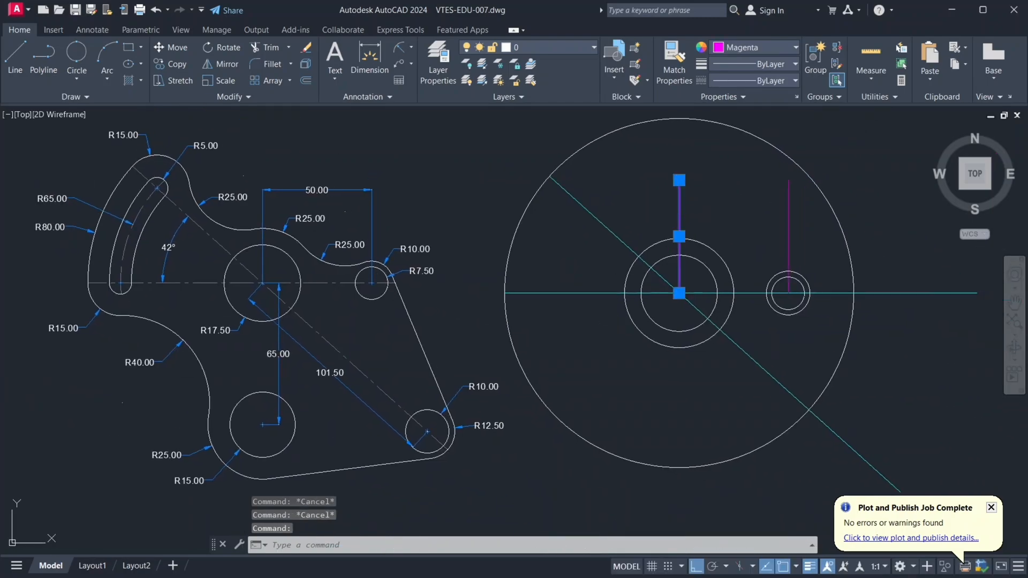
key("Delete")
left_click(788, 247)
key("Delete")
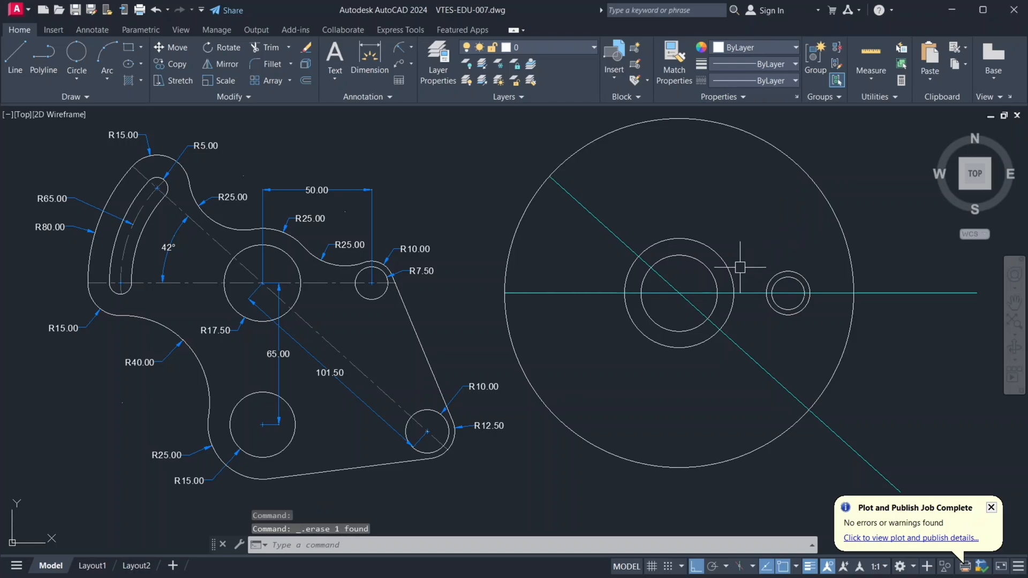
- Draw a circle of radius 65 concentric with the central circles as the slot's centreline
type("c")
key("Return")
left_click(679, 293)
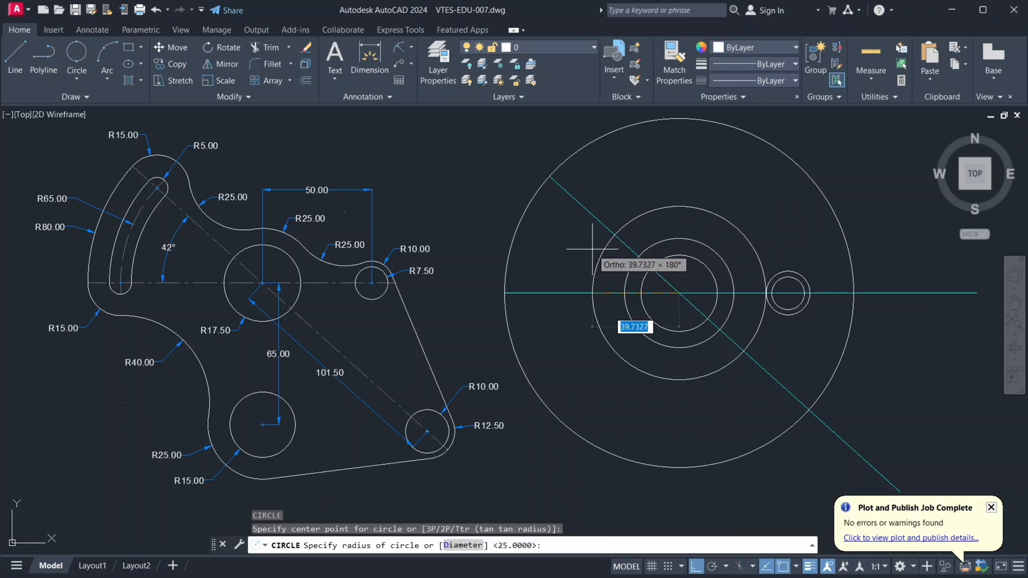
type("65")
key("Return")
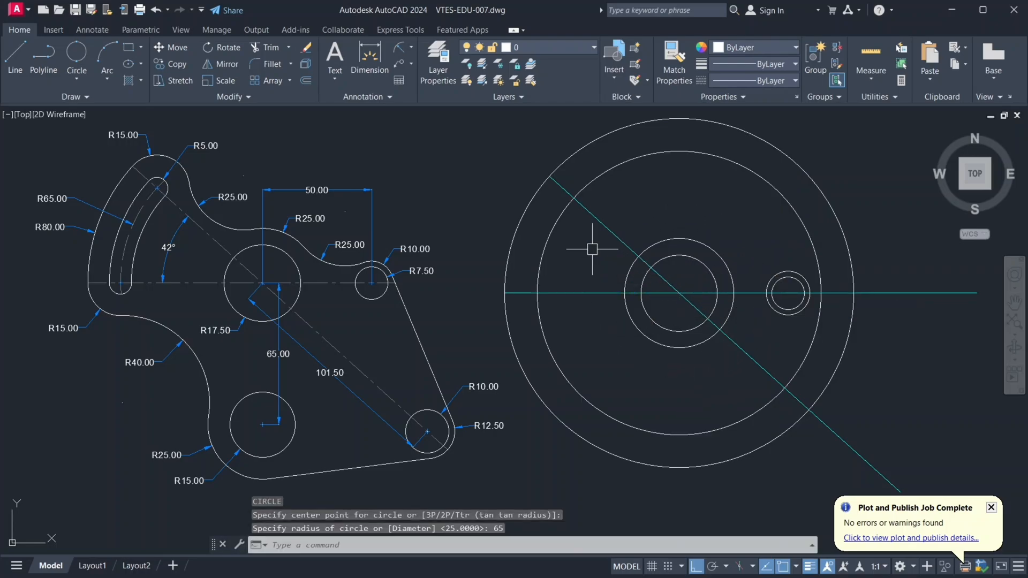
- Set the 65-radius circle's colour to 8 and its linetype to CENTER
left_click(558, 213)
left_click(770, 50)
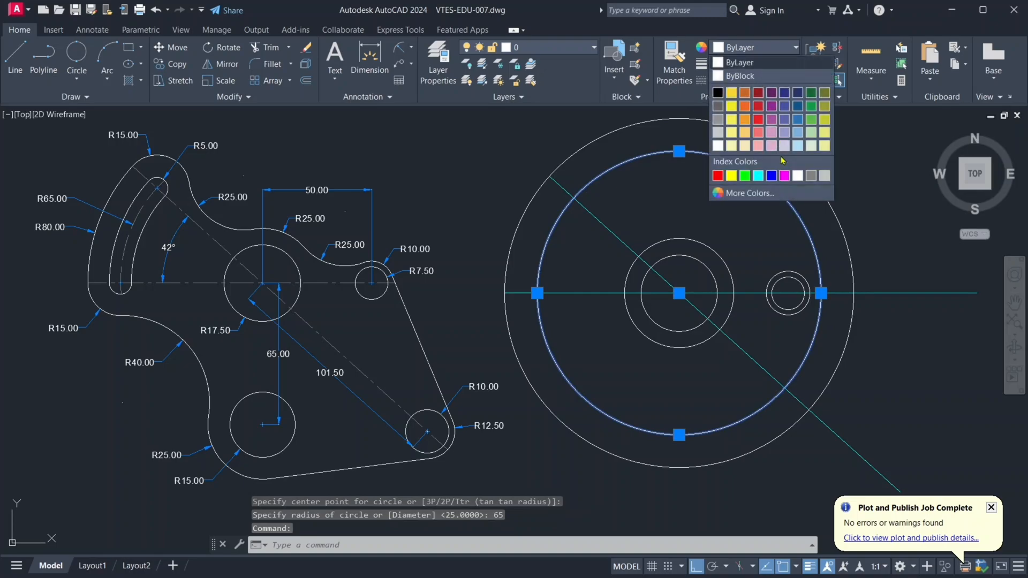
left_click(812, 176)
left_click(777, 80)
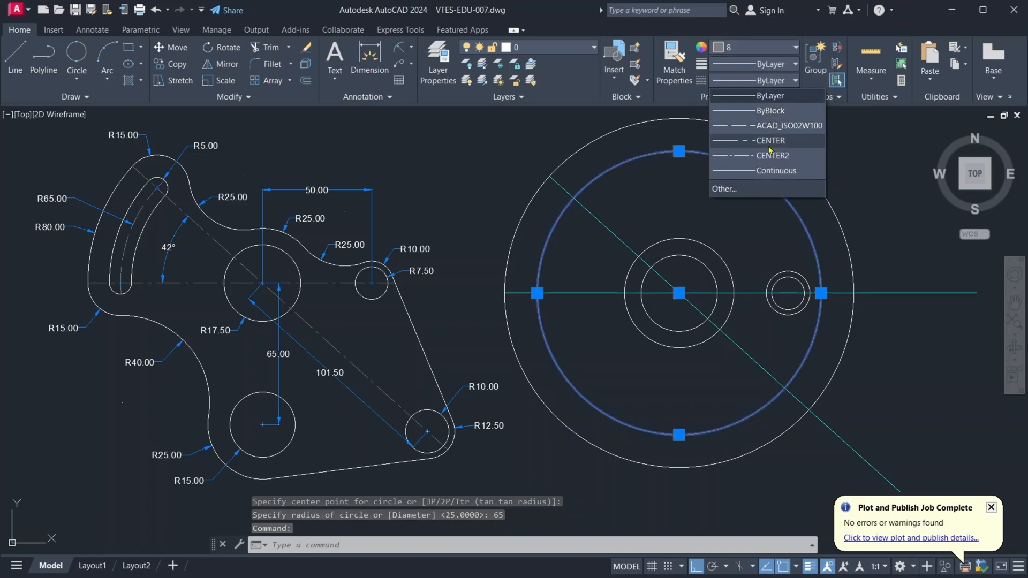
left_click(769, 142)
key("Escape")
key("Escape")
key("Escape")
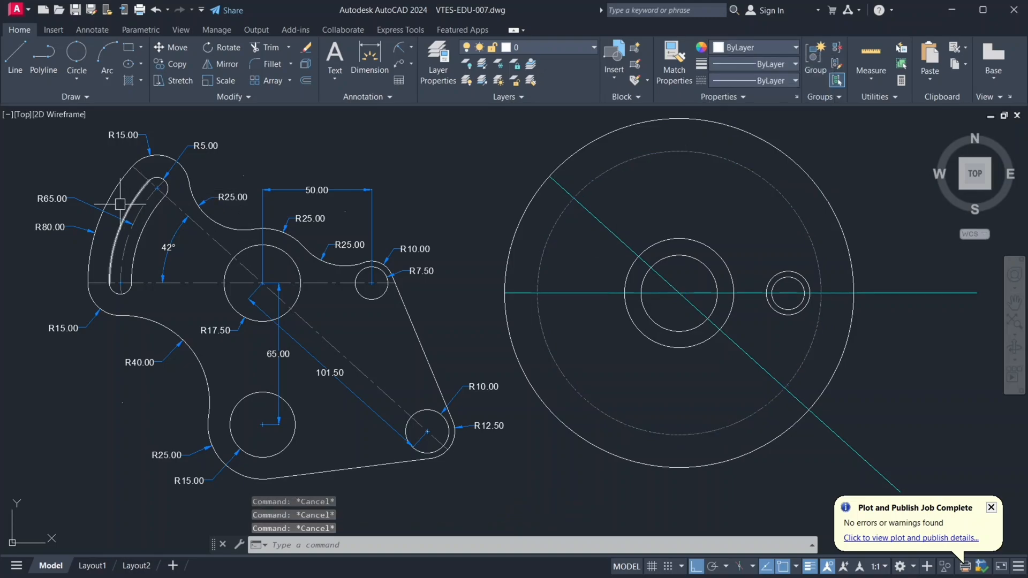
- Offset the dashed 65-radius centreline circle by 5 to both its inner and outer sides
scroll(136, 194, "up", 2)
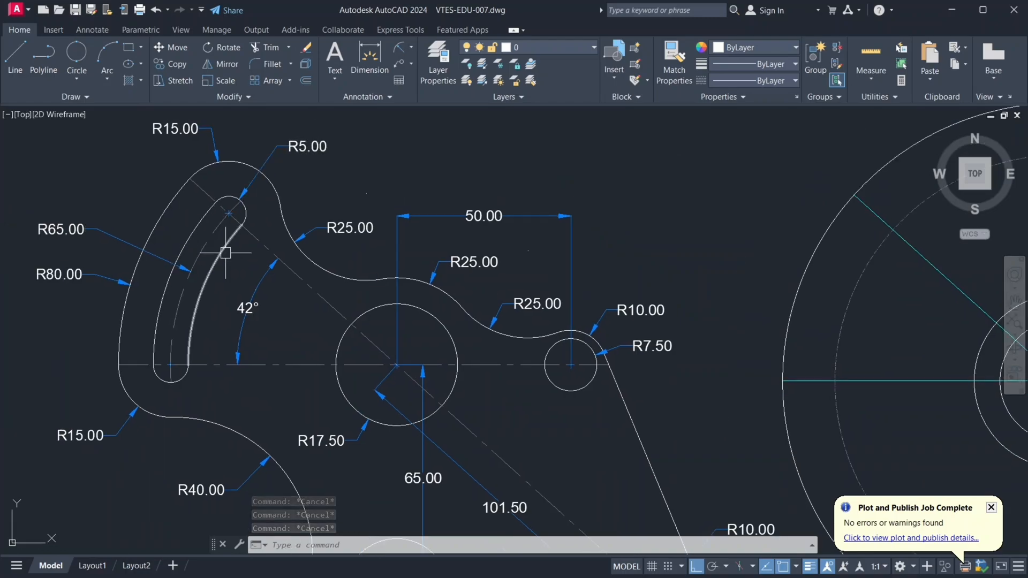
scroll(200, 256, "down", 3)
scroll(654, 269, "down", 1)
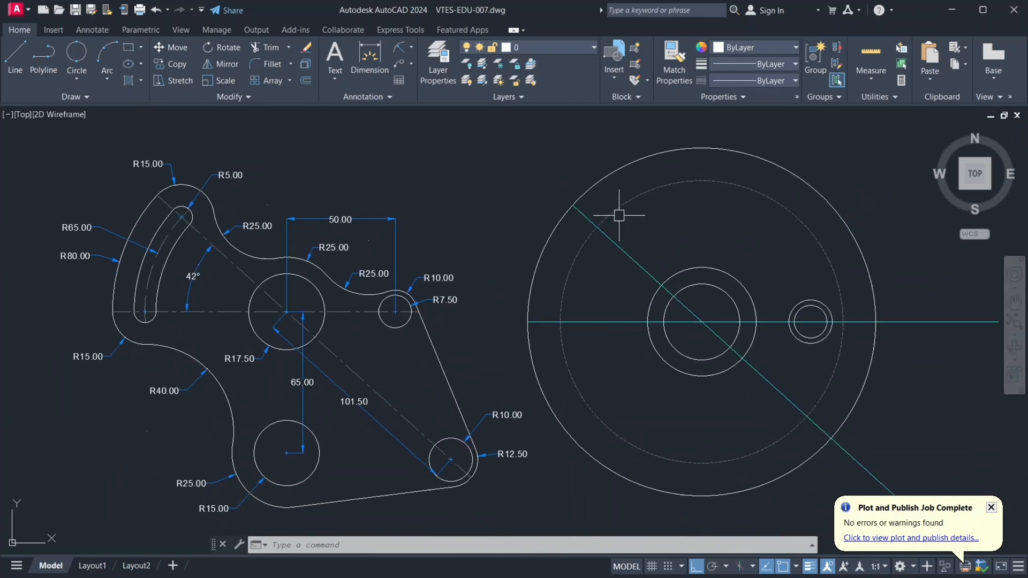
left_click(621, 211)
type("o")
key("Return")
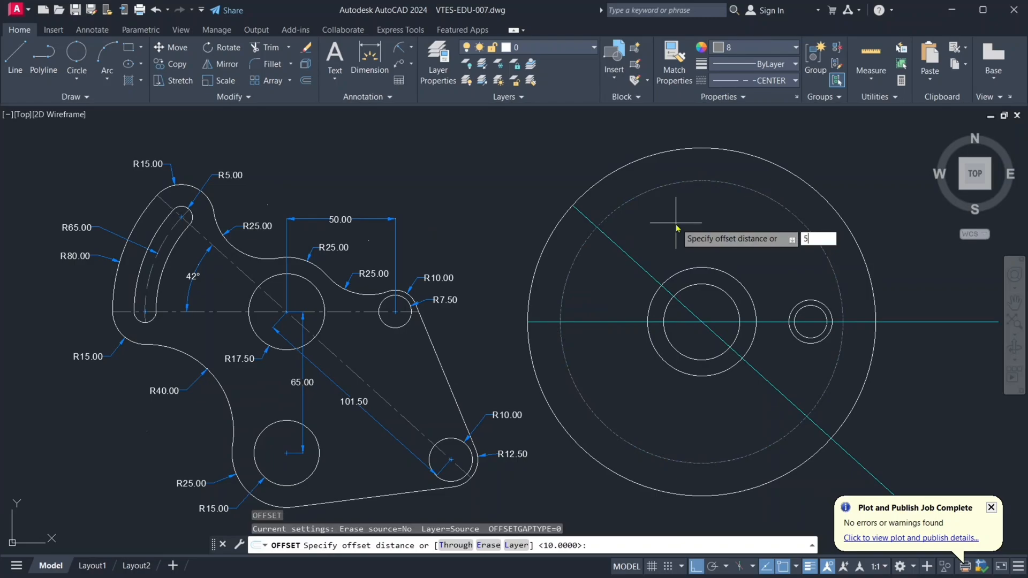
key("Return")
left_click(686, 239)
left_click(631, 199)
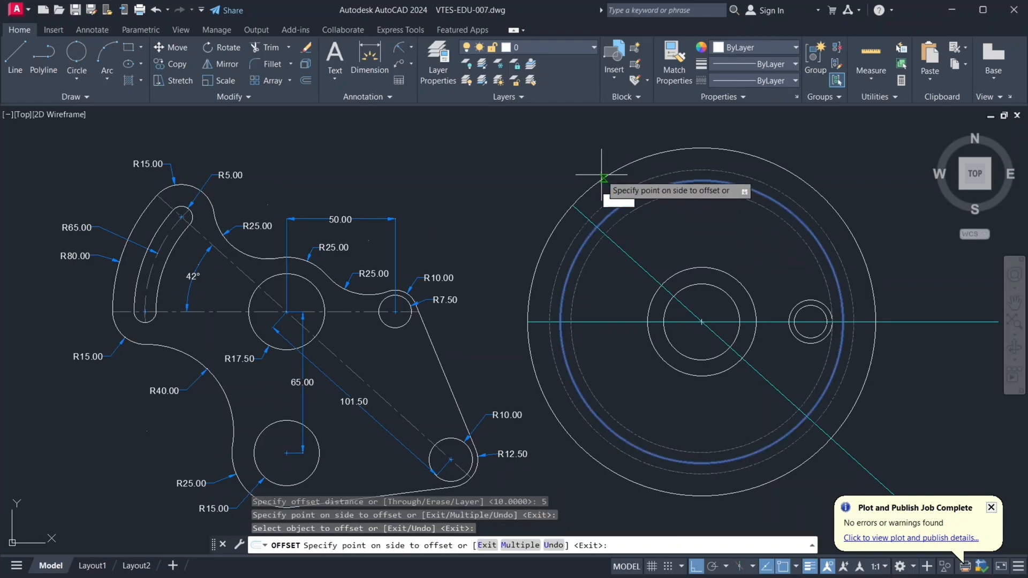
left_click(605, 178)
key("Escape")
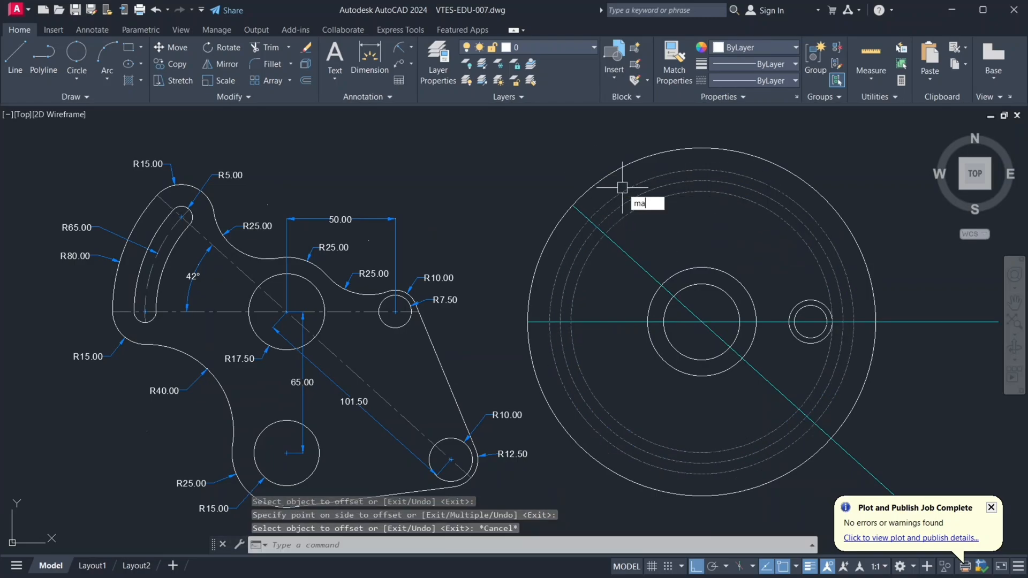
- Match the properties of both offset circles to those of the solid outer circle
type("ma")
key("Return")
left_click(615, 173)
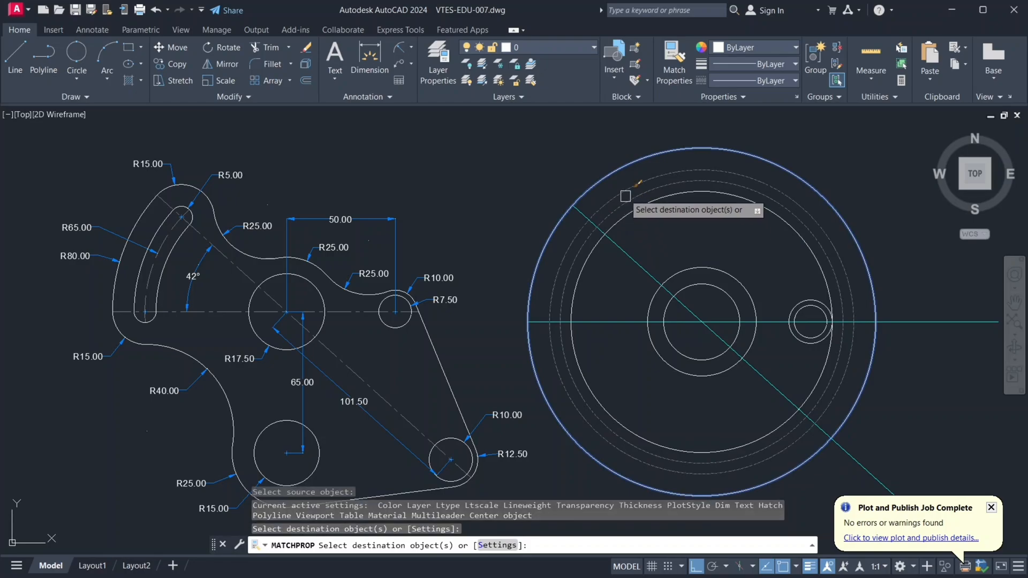
left_click(626, 196)
key("Escape")
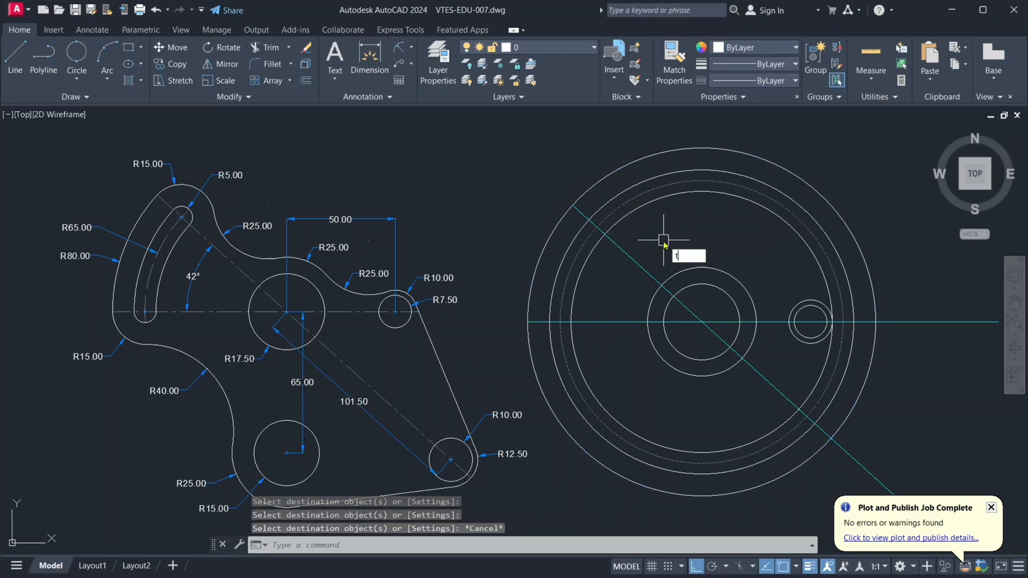
- Trim the two offset circles and the dashed circle to the horizontal and inclined centrelines
type("tr")
key("Return")
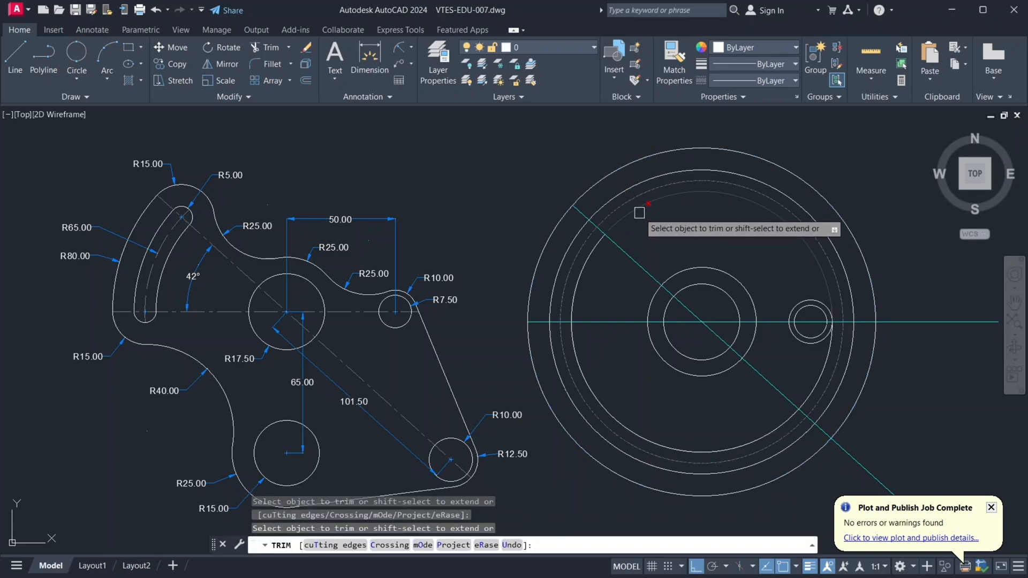
left_click(635, 203)
left_click(627, 193)
left_click(576, 346)
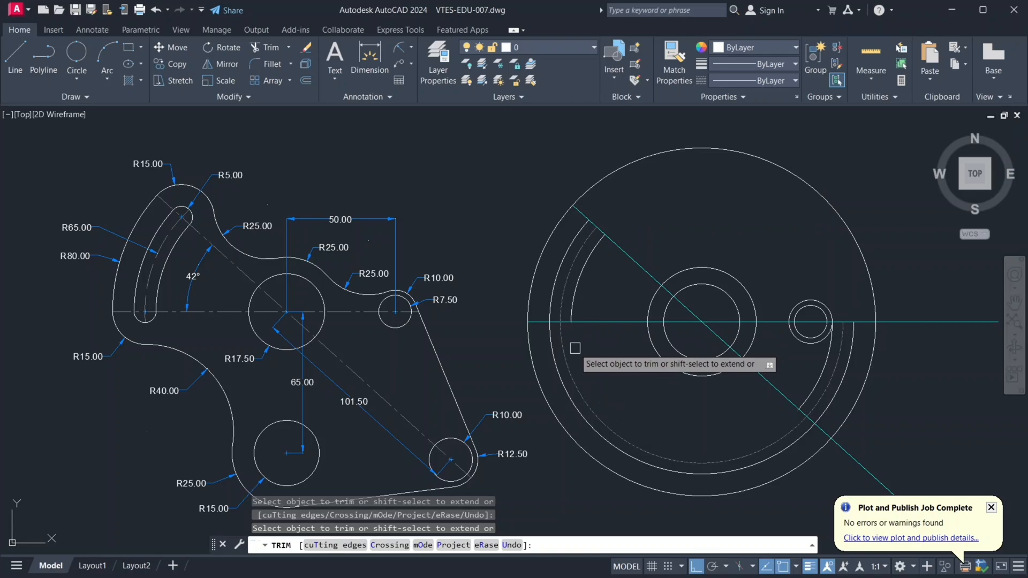
left_click(565, 345)
key("Escape")
- Delete the three leftover arcs between the centrelines on the side opposite the slot
left_click(849, 372)
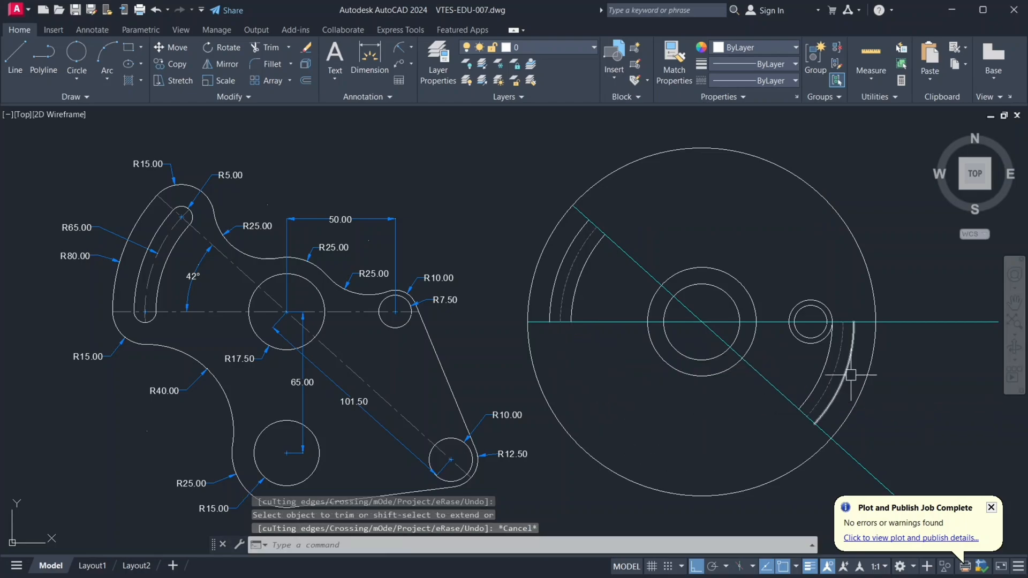
left_click(813, 363)
key("Delete")
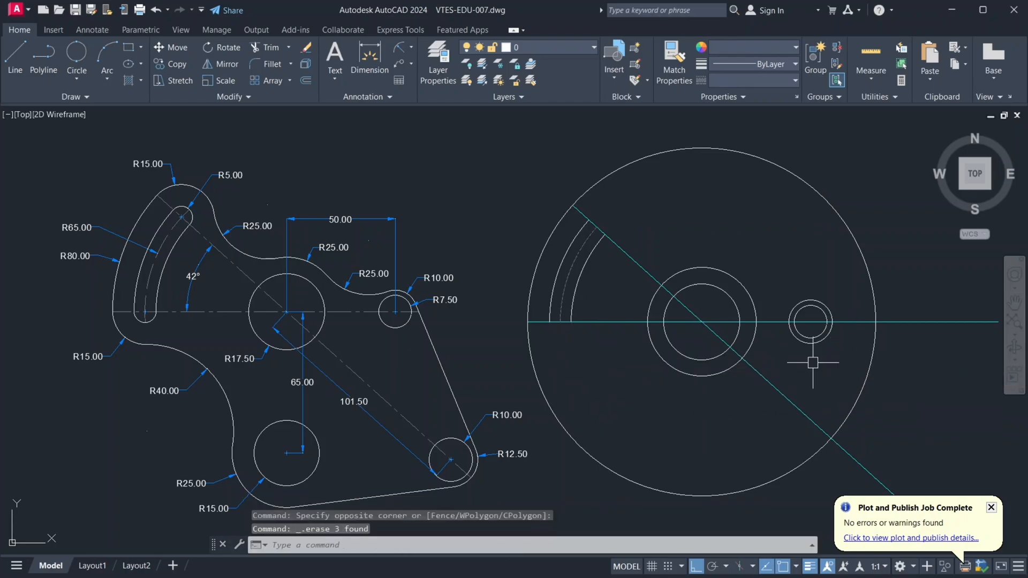
- Draw a two-point circle spanning the slot arcs' endpoints on the inclined centreline
left_click(76, 79)
left_click(98, 160)
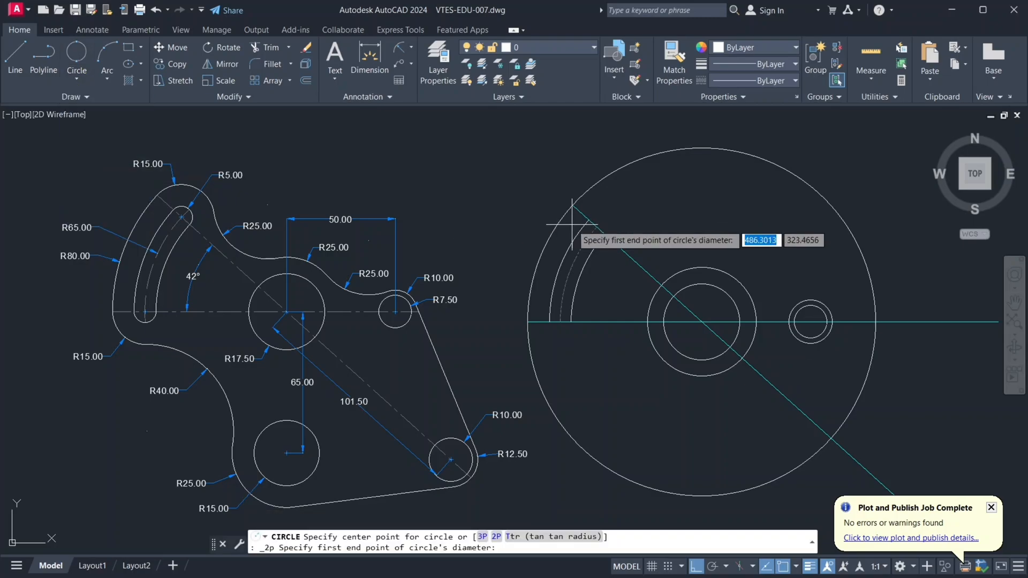
scroll(573, 209, "up", 5)
left_click(581, 204)
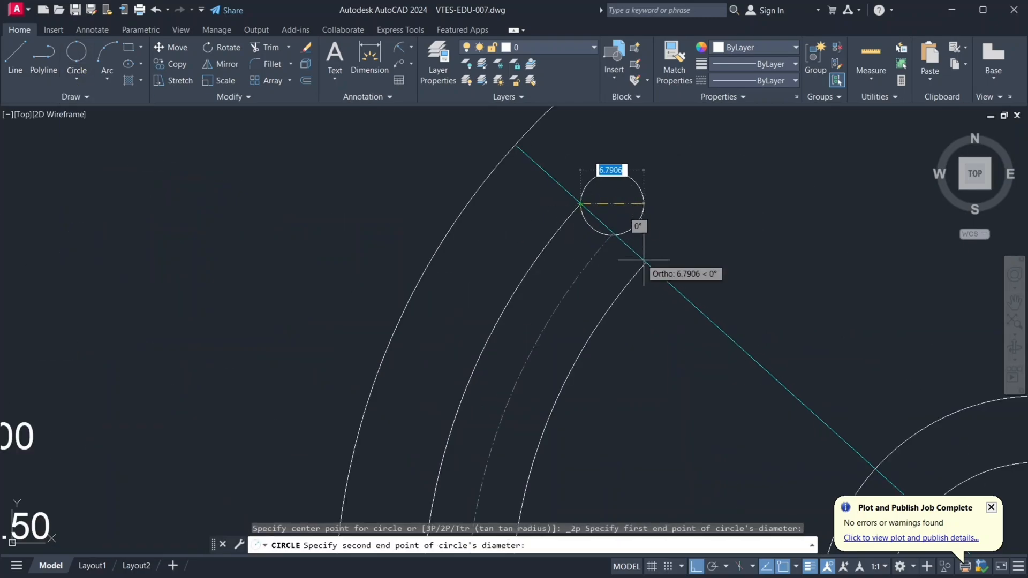
left_click(646, 263)
scroll(596, 276, "down", 5)
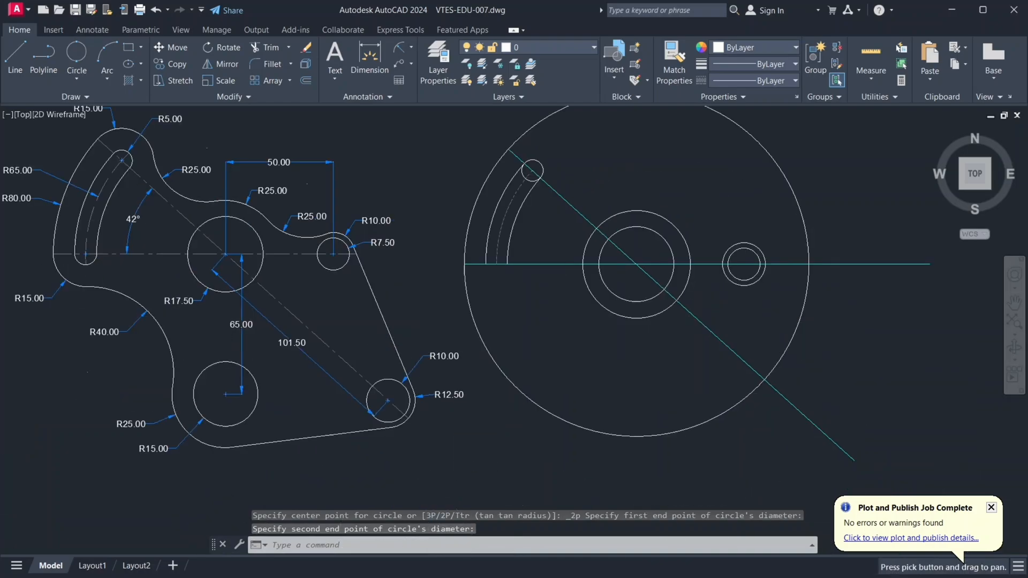
- Draw a two-point circle spanning the slot arcs' endpoints on the horizontal centreline
scroll(489, 236, "up", 4)
left_click(76, 57)
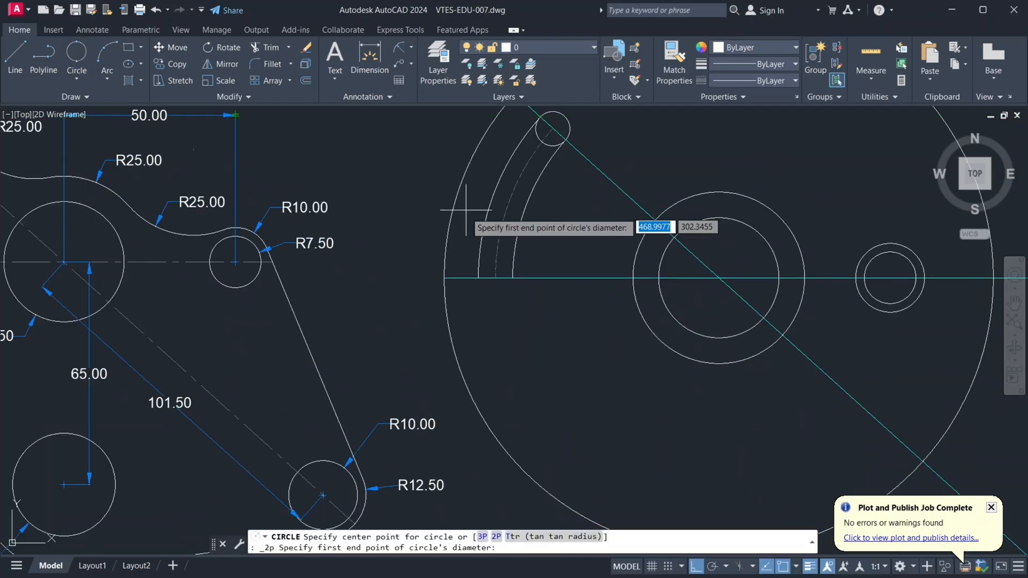
left_click(478, 278)
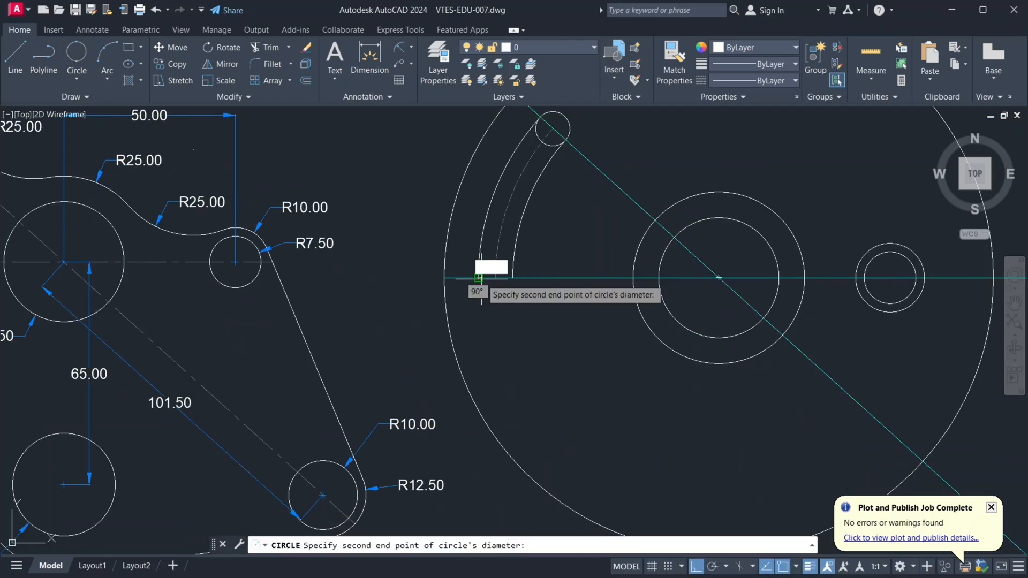
left_click(516, 278)
- Trim the inner halves of both end circles to leave rounded ends on the curved slot
middle_click_drag(587, 238, 628, 272)
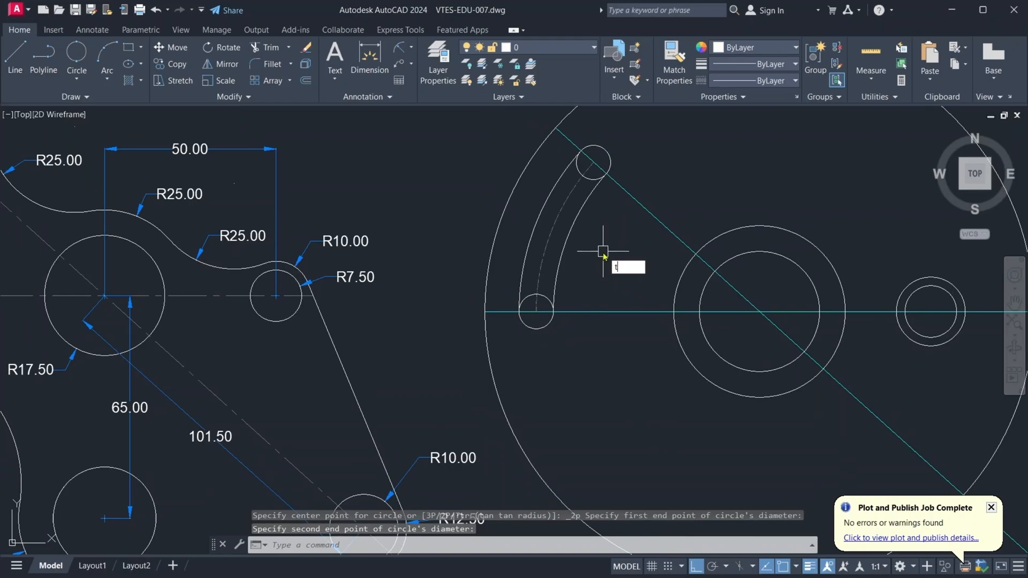
type("tr")
key("Return")
scroll(574, 165, "up", 3)
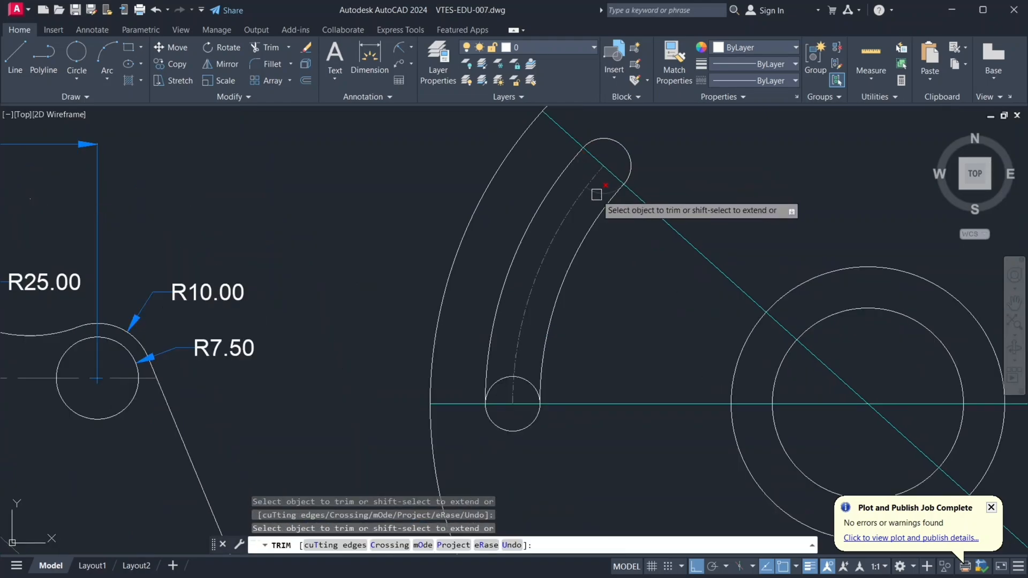
left_click(503, 379)
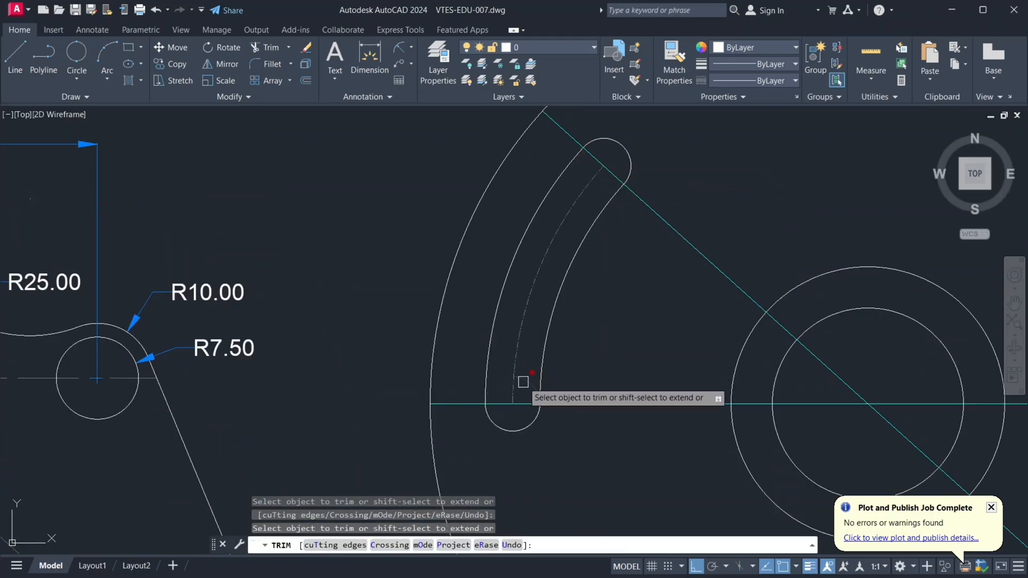
scroll(576, 262, "down", 3)
key("Return")
scroll(613, 238, "down", 3)
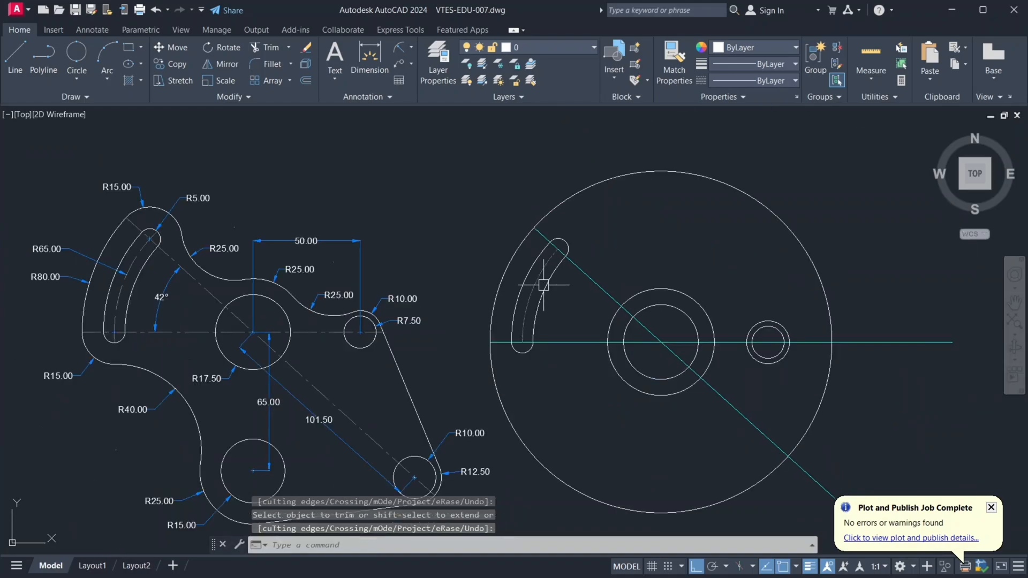
- Draw a circle of radius 15 centred on the slot's upper end, where its centreline arc meets the inclined line
mouse_move(617, 213)
middle_mouse_down()
mouse_move(553, 276)
mouse_move(581, 264)
middle_mouse_up()
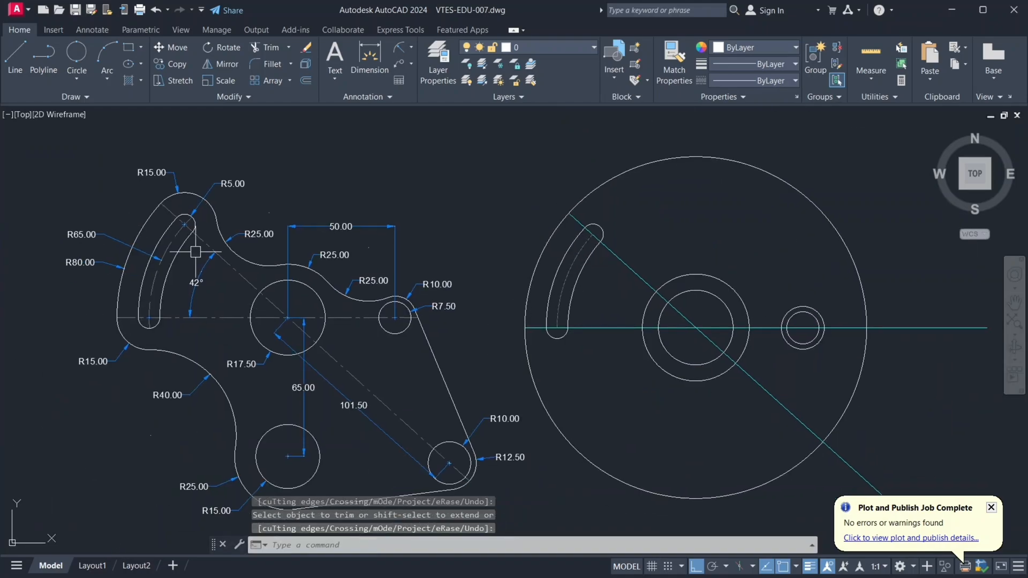
middle_click_drag(615, 345, 609, 337)
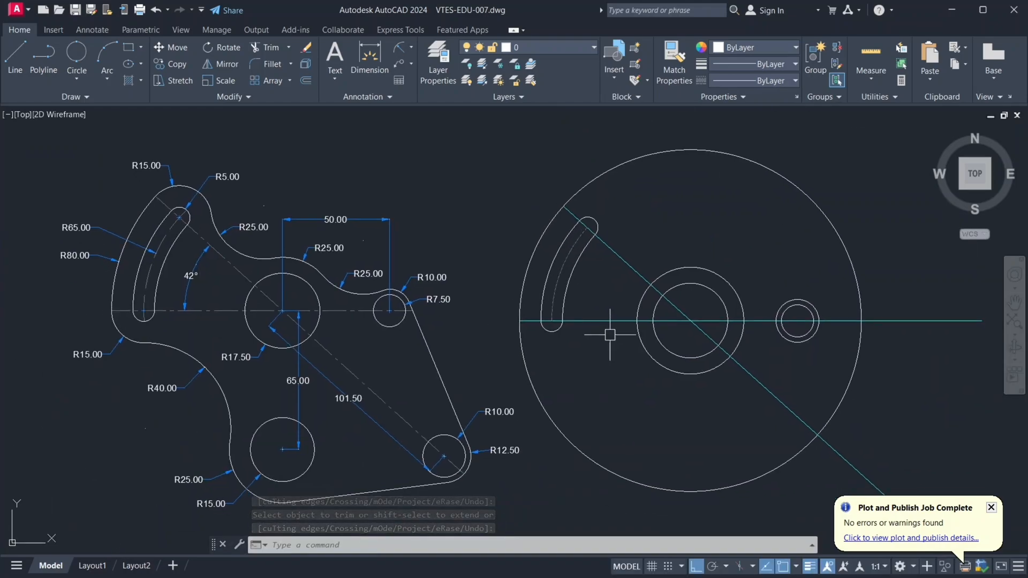
left_click(167, 191)
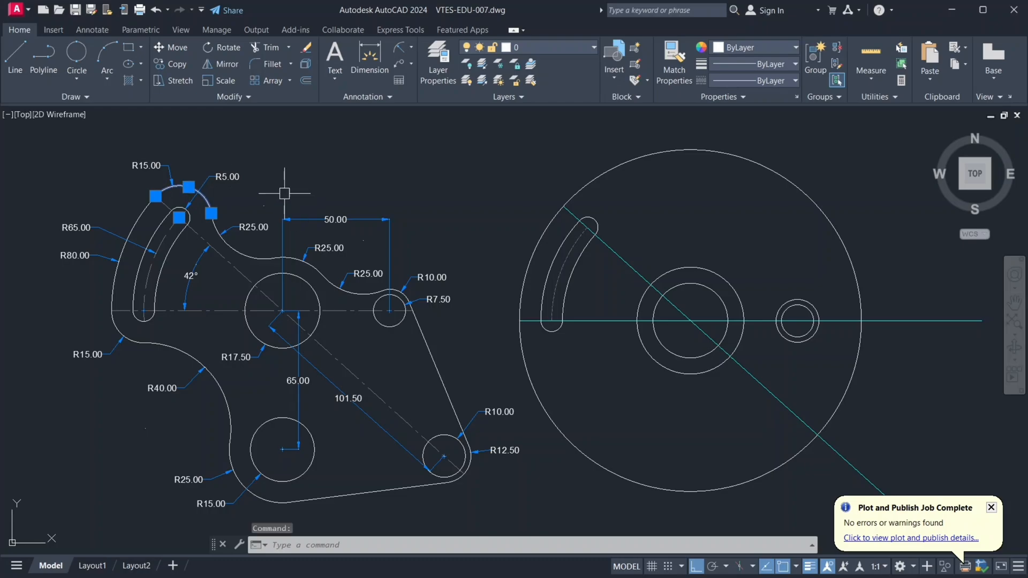
key("Escape")
type("c")
key("Return")
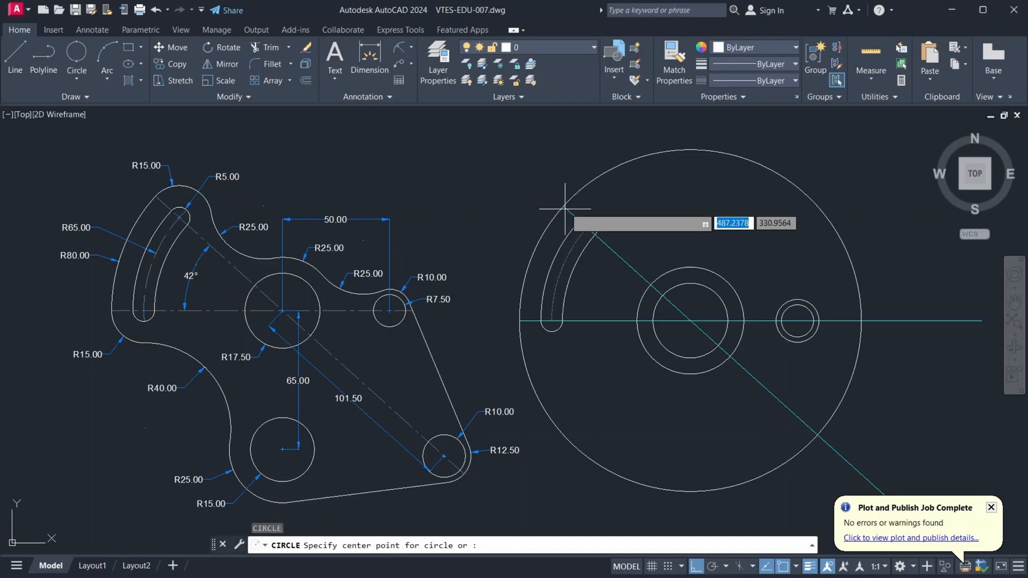
scroll(586, 220, "up", 4)
left_click(586, 214)
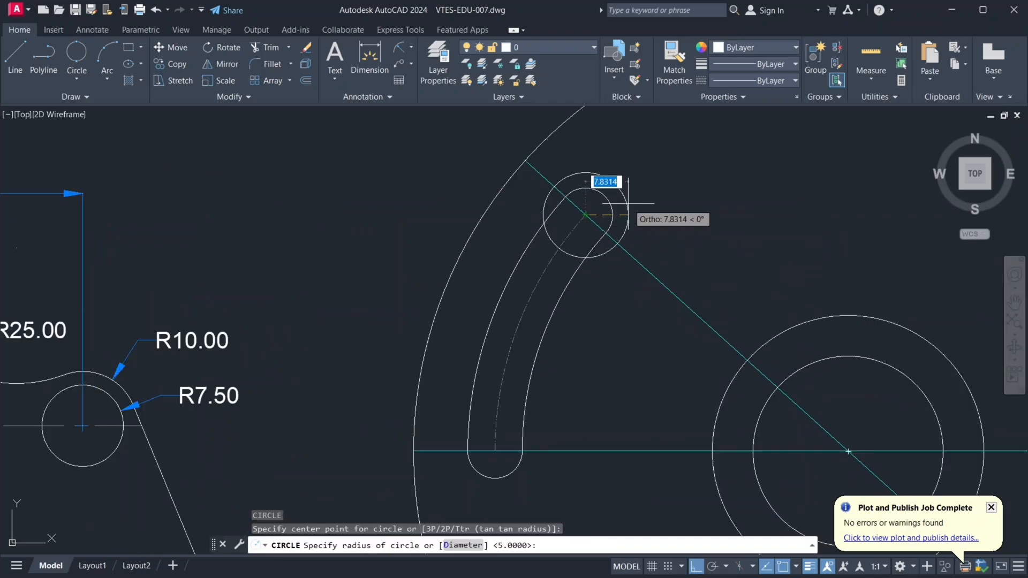
type("15")
key("Return")
scroll(514, 225, "down", 3)
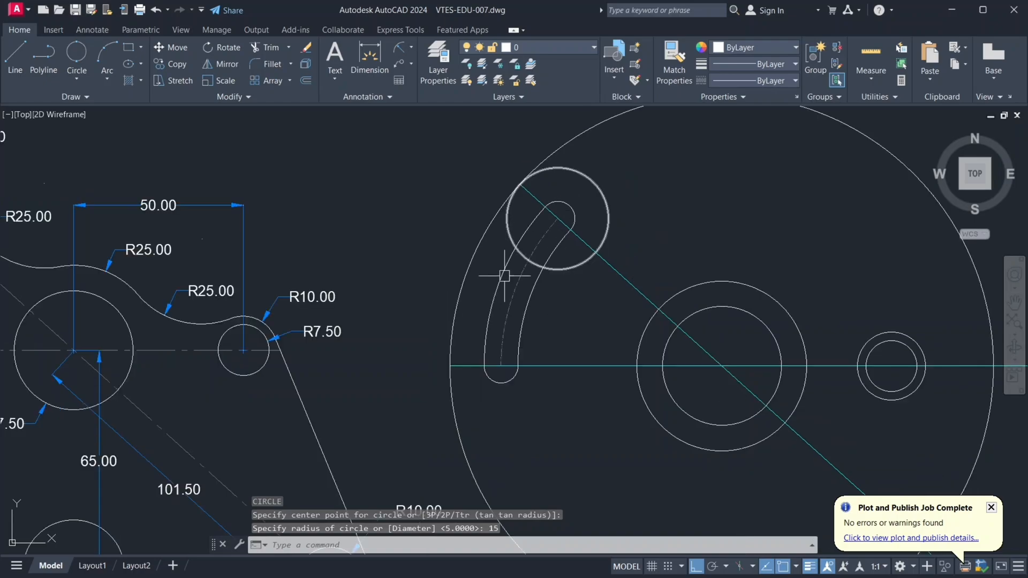
- Draw a circle of radius 15 centred on the slot's lower end, on the horizontal centreline
middle_click_drag(503, 310, 658, 285)
middle_click_drag(211, 328, 358, 323)
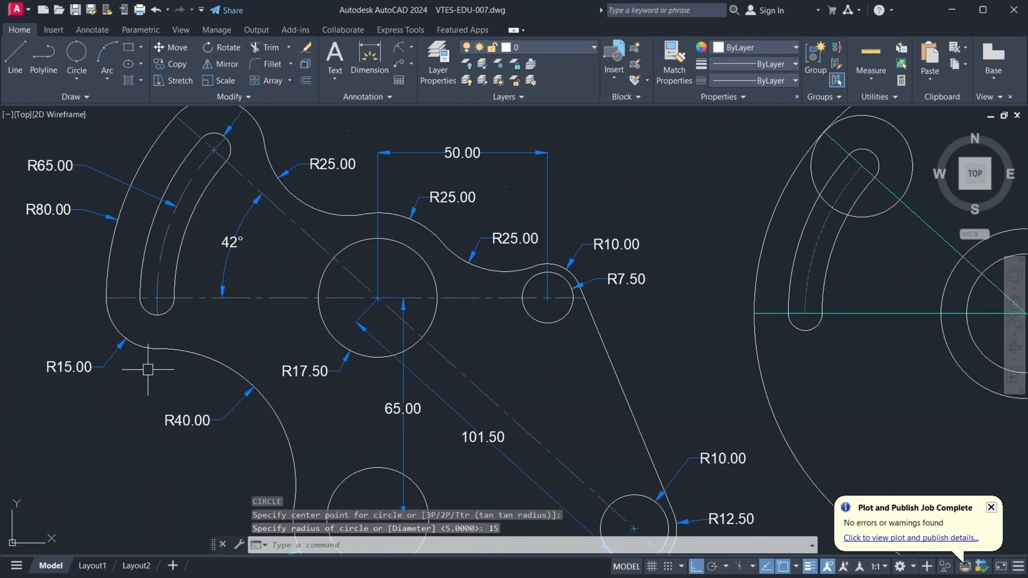
middle_click_drag(593, 323, 443, 301)
key("Return")
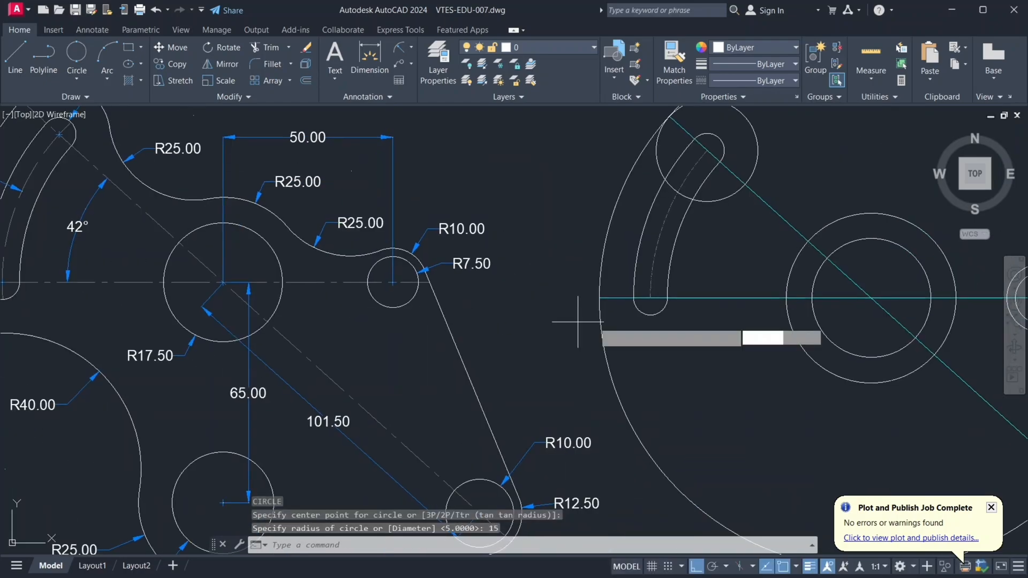
scroll(655, 327, "up", 2)
left_click(668, 287)
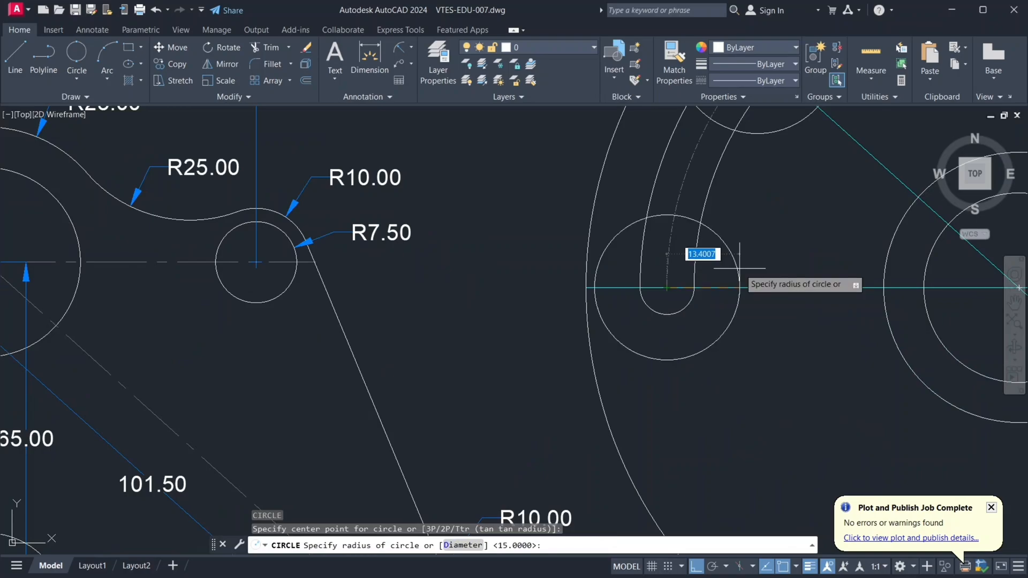
key("Return")
scroll(639, 294, "down", 4)
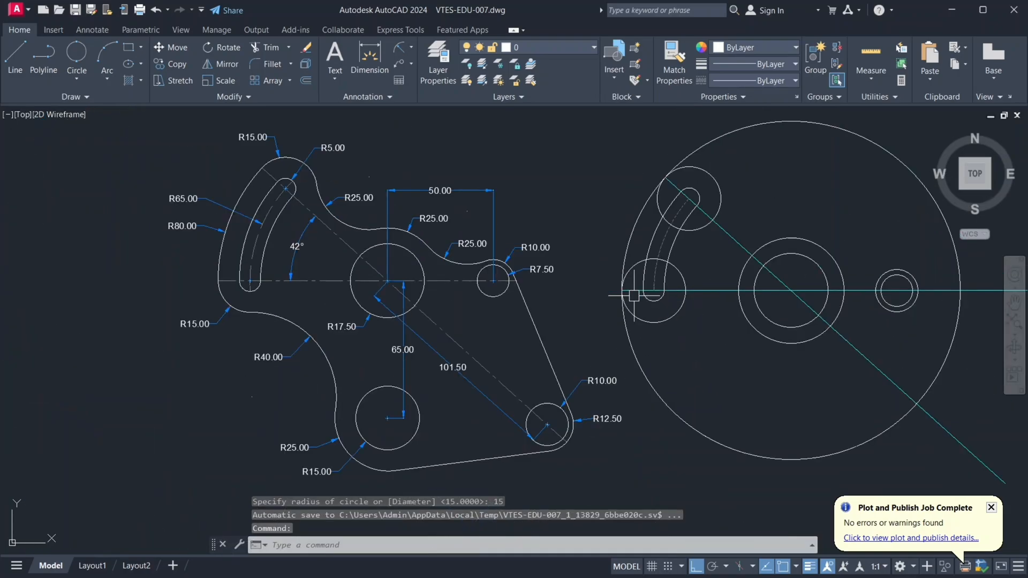
- Draw a circle of radius 15 at the centre of the central concentric circles
middle_click_drag(633, 294, 616, 301)
middle_click_drag(690, 327, 610, 317)
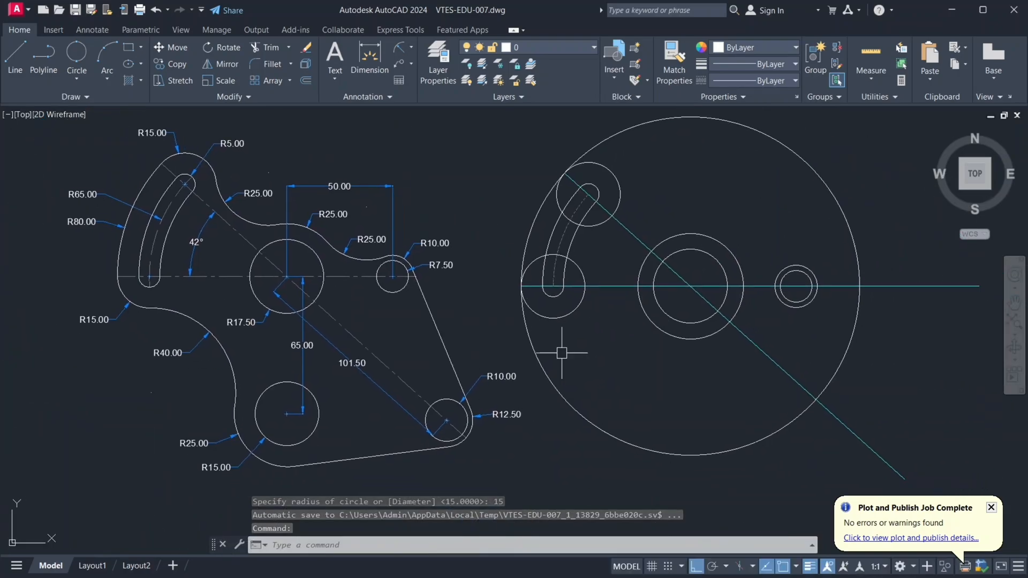
left_click(319, 410)
key("Escape")
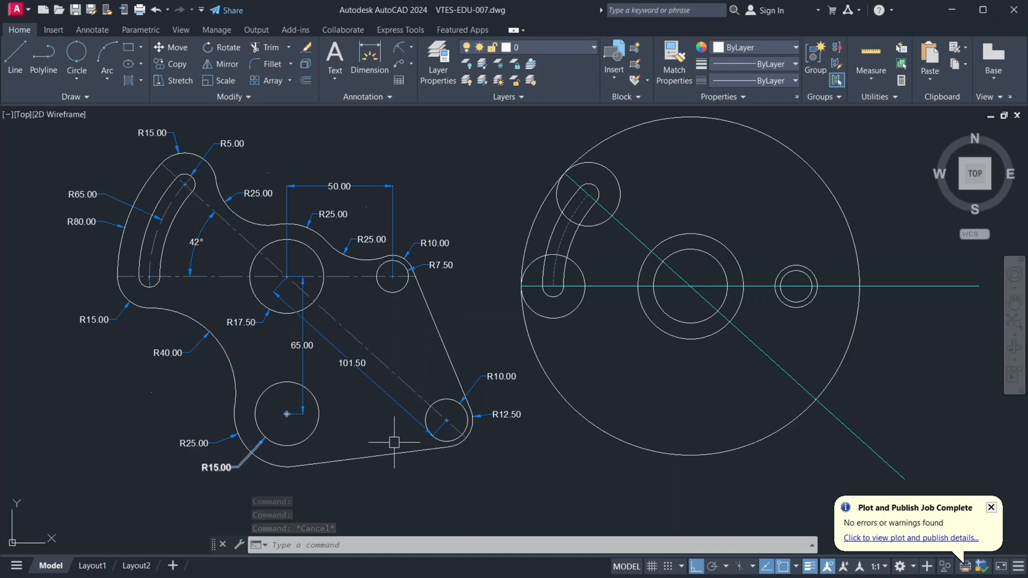
type("c")
key("Return")
left_click(690, 286)
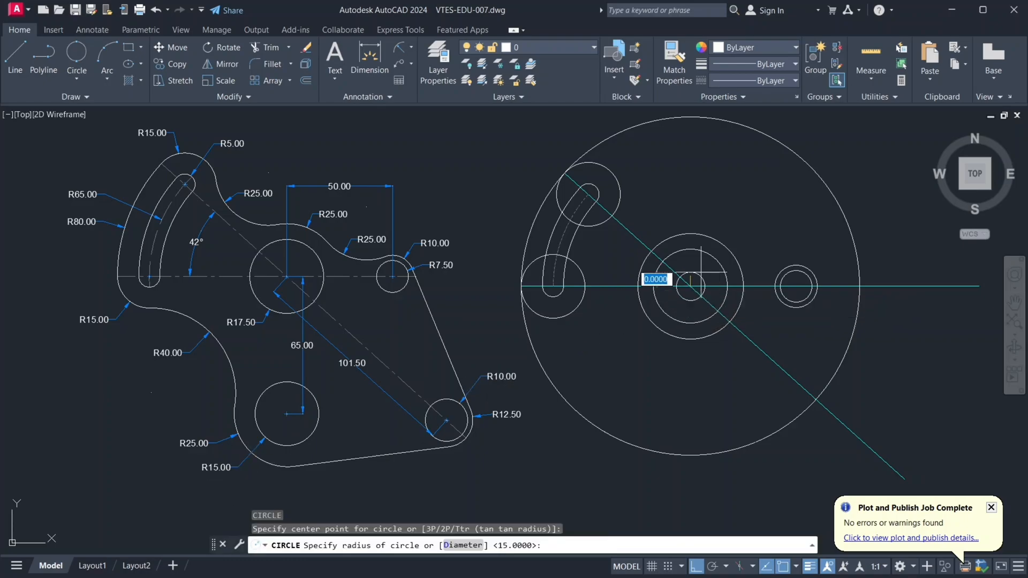
key("Return")
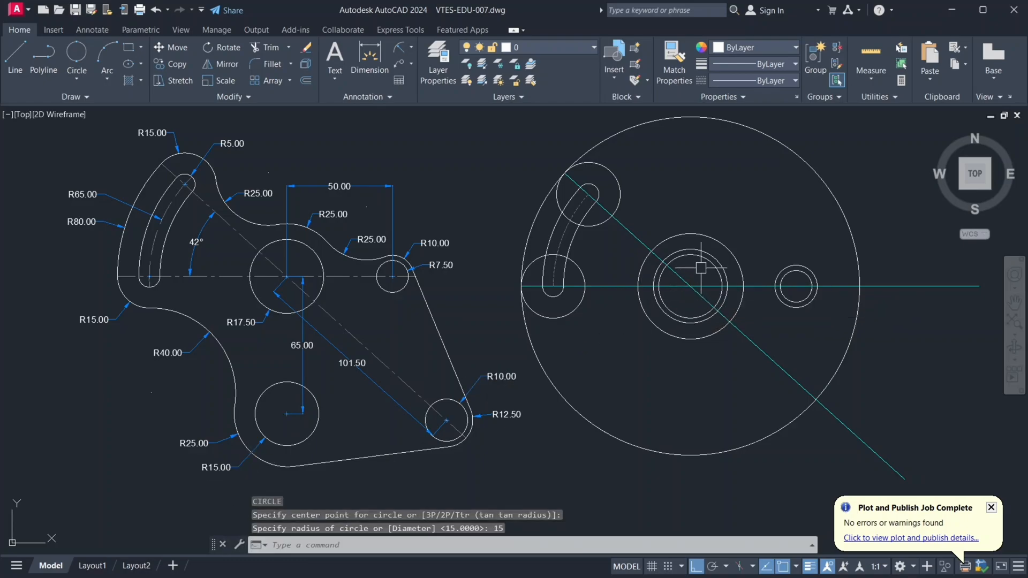
- Move the radius 15 circle at the central bosses' centre straight down by 65
left_click(698, 262)
type("m")
key("Return")
left_click(618, 314)
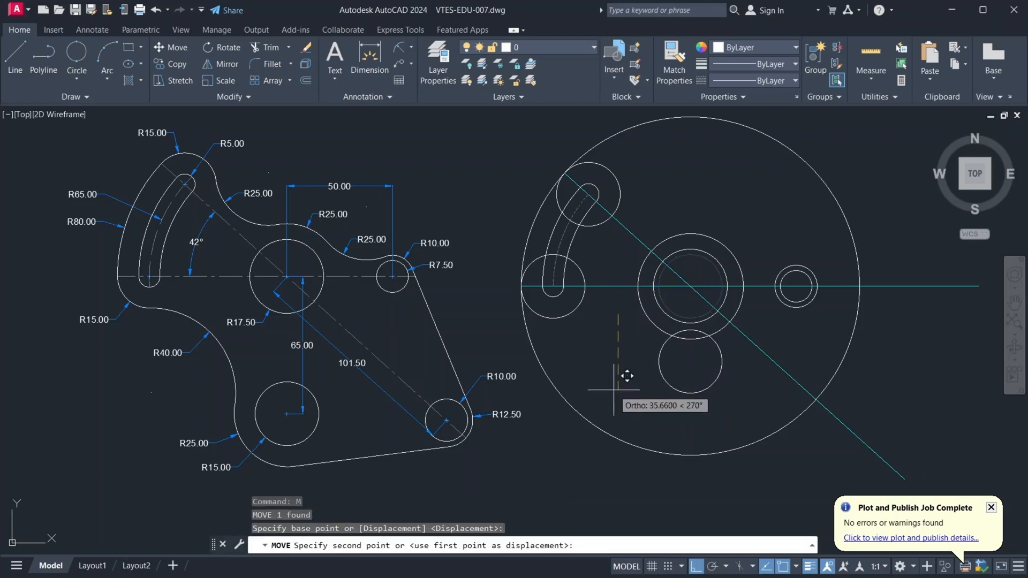
type("65")
key("Return")
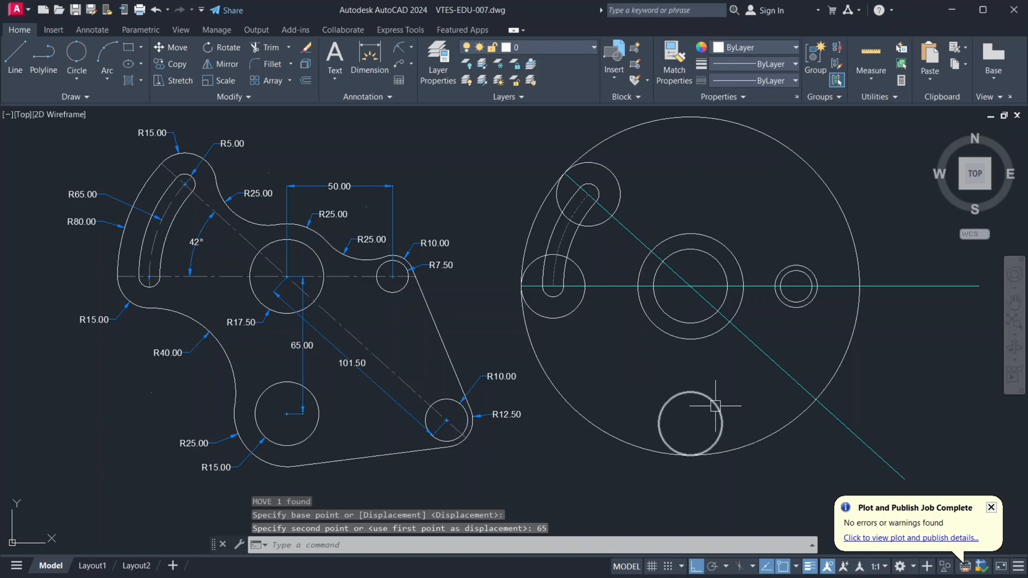
- Draw a circle of radius 25 concentric with the lower radius 15 circle
type("c")
key("Return")
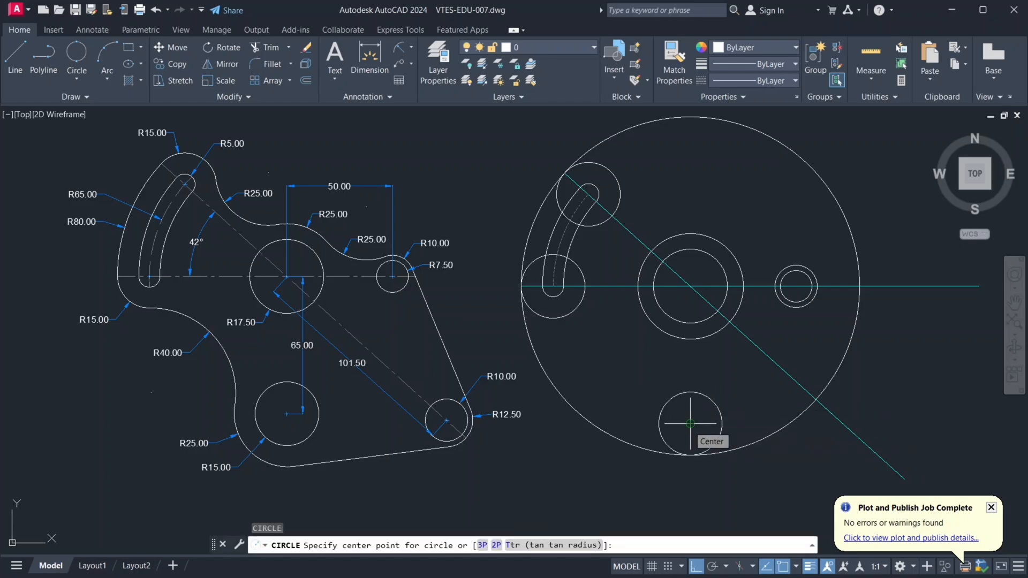
left_click(690, 424)
type("25")
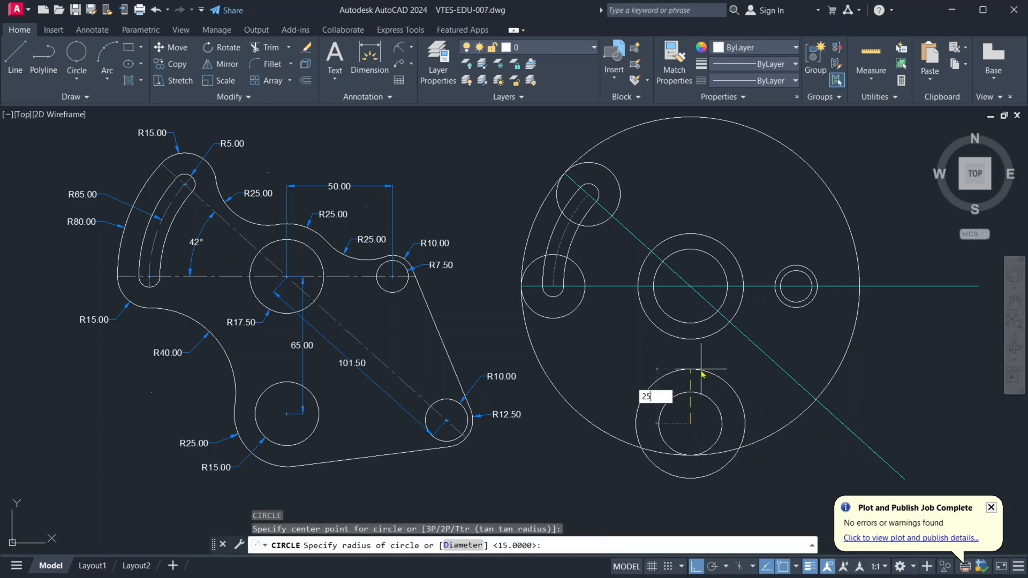
key("Return")
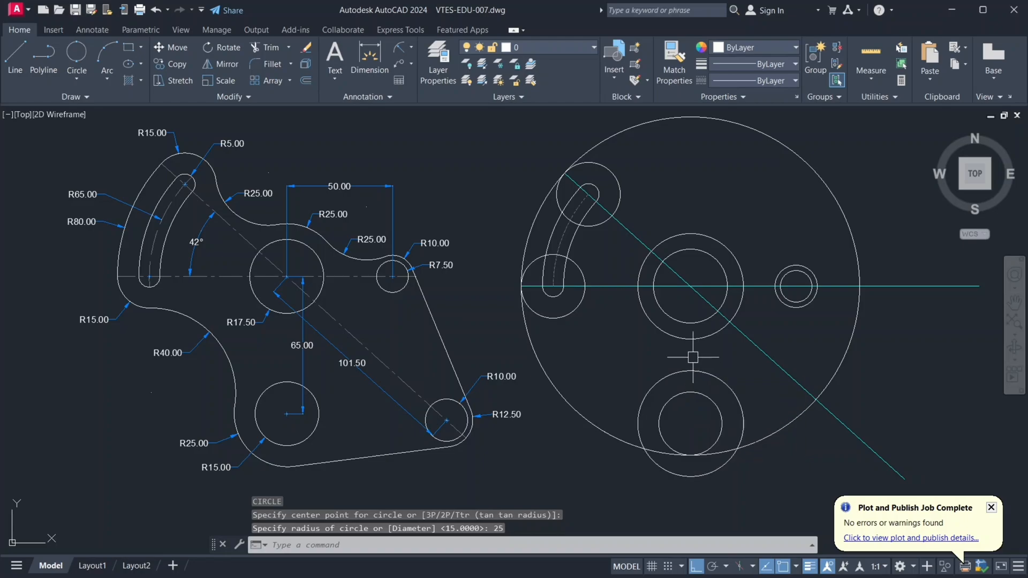
- Trim the large outer circle's lower-left portion between the slot's lower end circle and the lower radius 25 circle
middle_click_drag(693, 356, 692, 346)
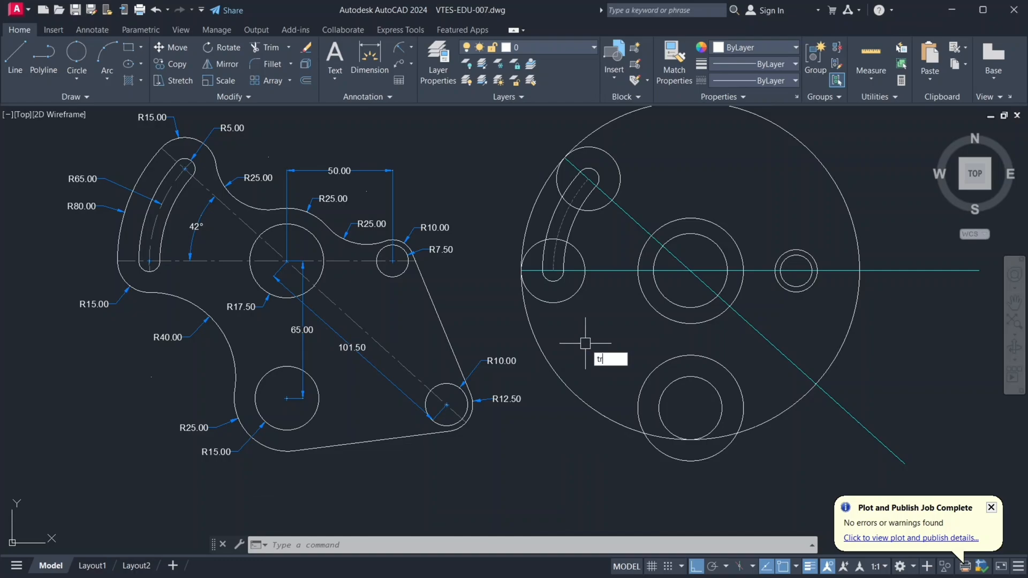
type("tr")
key("Return")
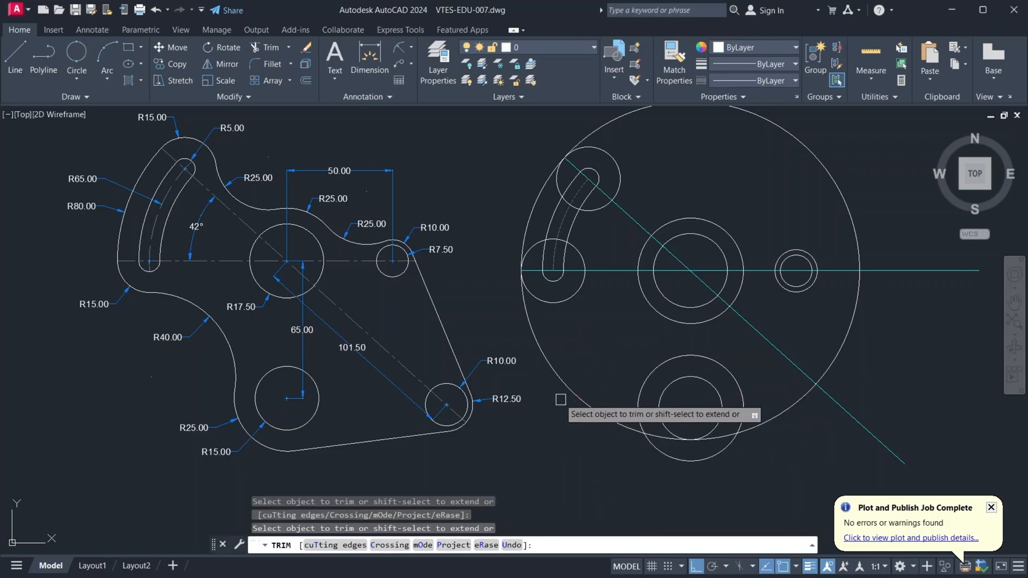
left_click(564, 380)
middle_click_drag(590, 301, 561, 366)
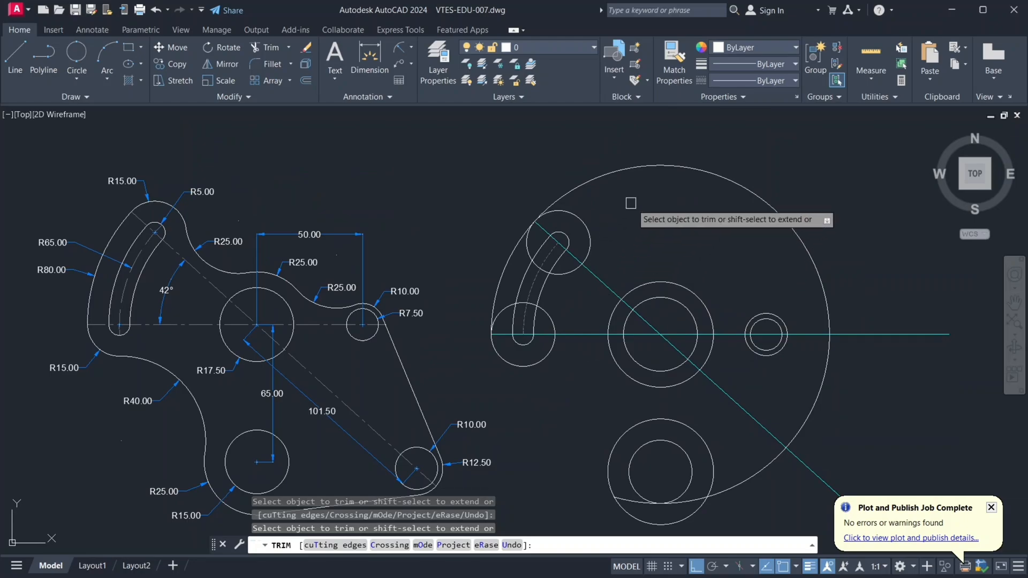
middle_click_drag(624, 337, 628, 276)
key("Escape")
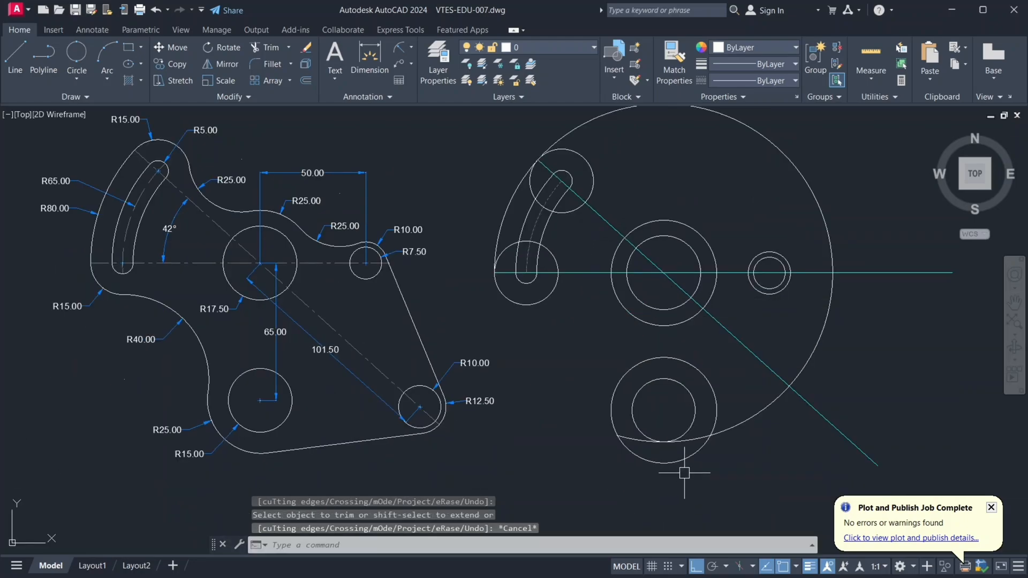
- Draw a radius 40 circle tangent to the slot's lower radius 15 circle and the lower radius 25 circle
middle_click_drag(502, 433, 523, 438)
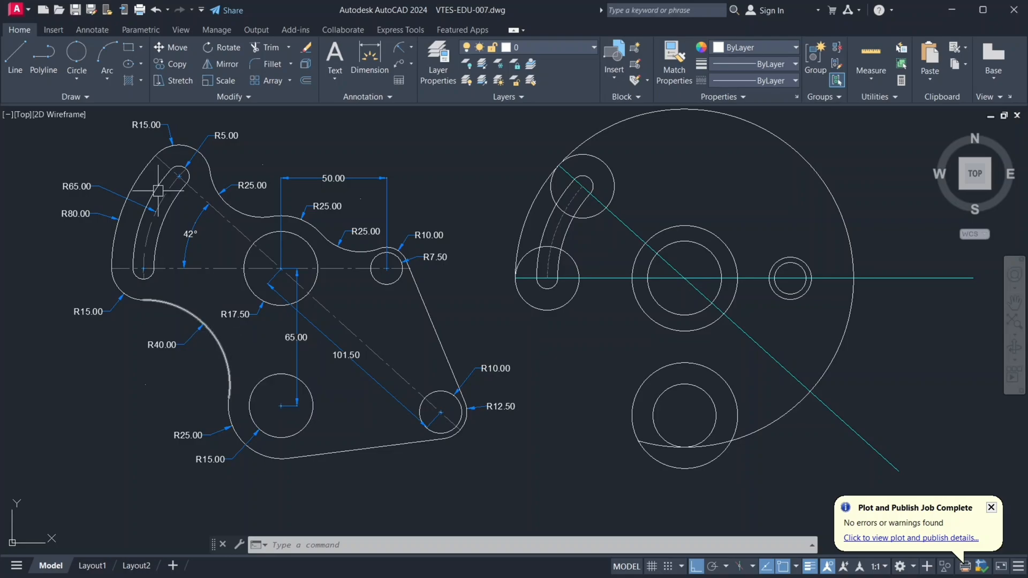
left_click(77, 79)
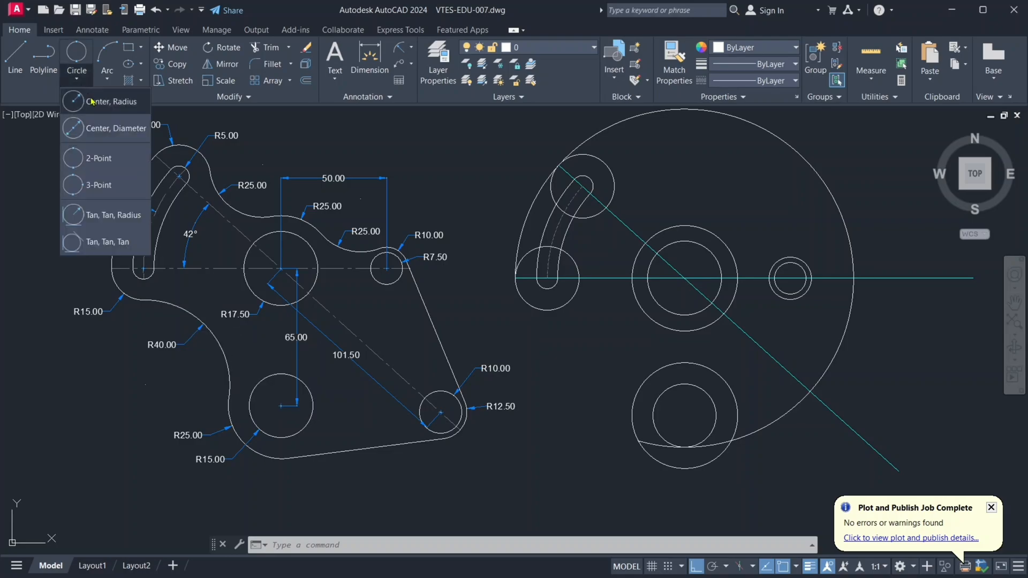
left_click(119, 222)
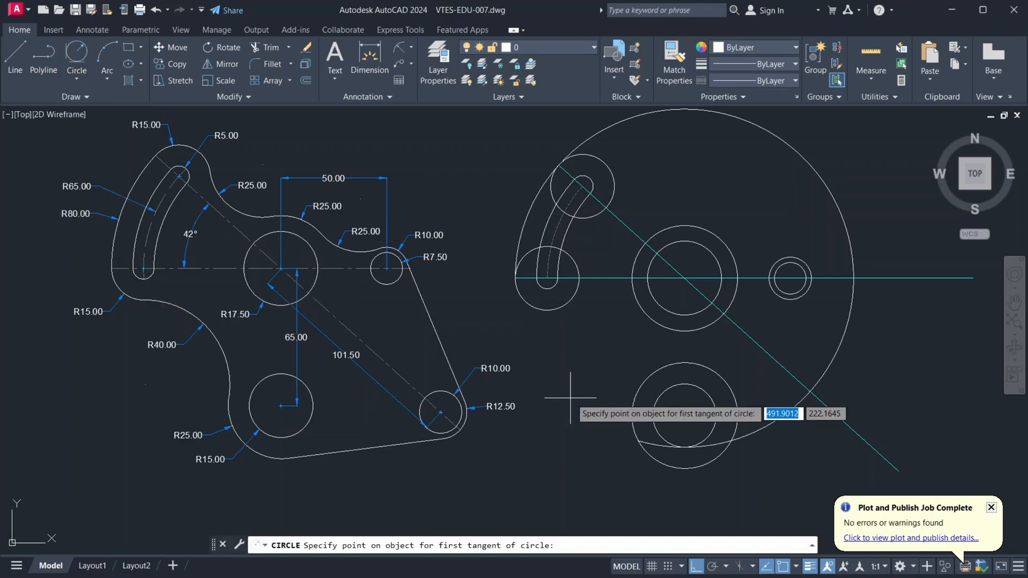
left_click(626, 413)
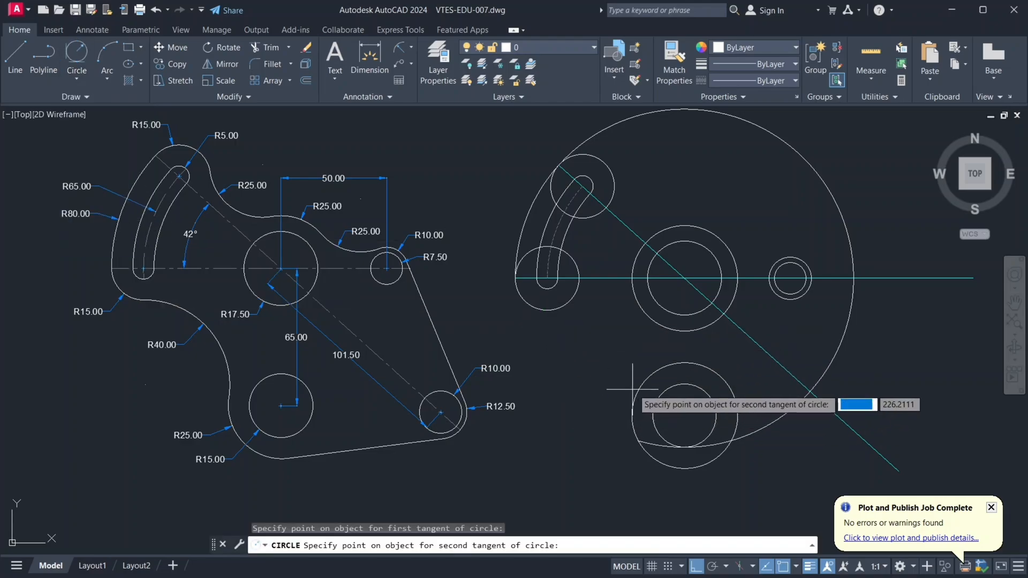
left_click(623, 375)
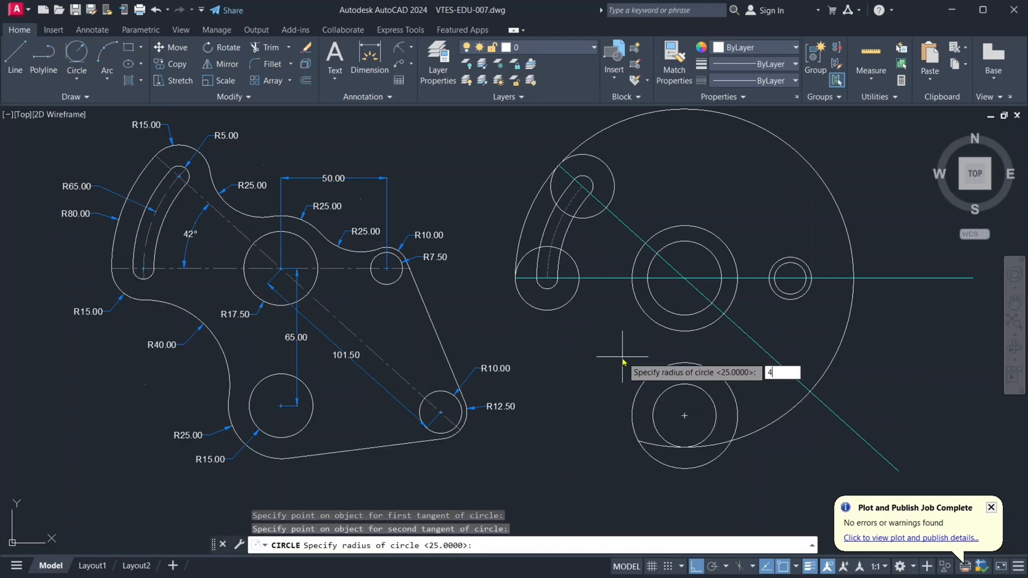
key("Return")
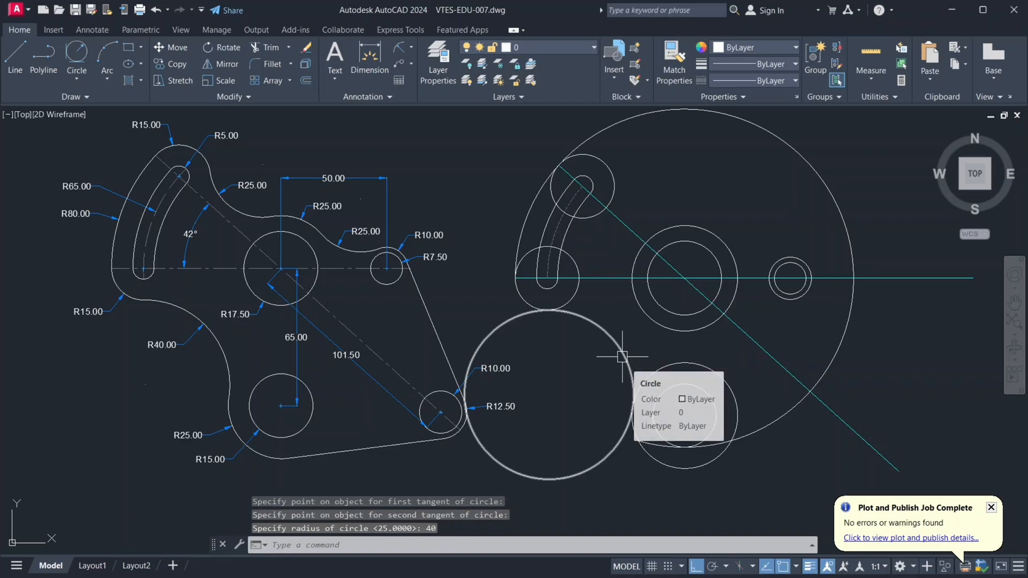
middle_click_drag(586, 360, 578, 359)
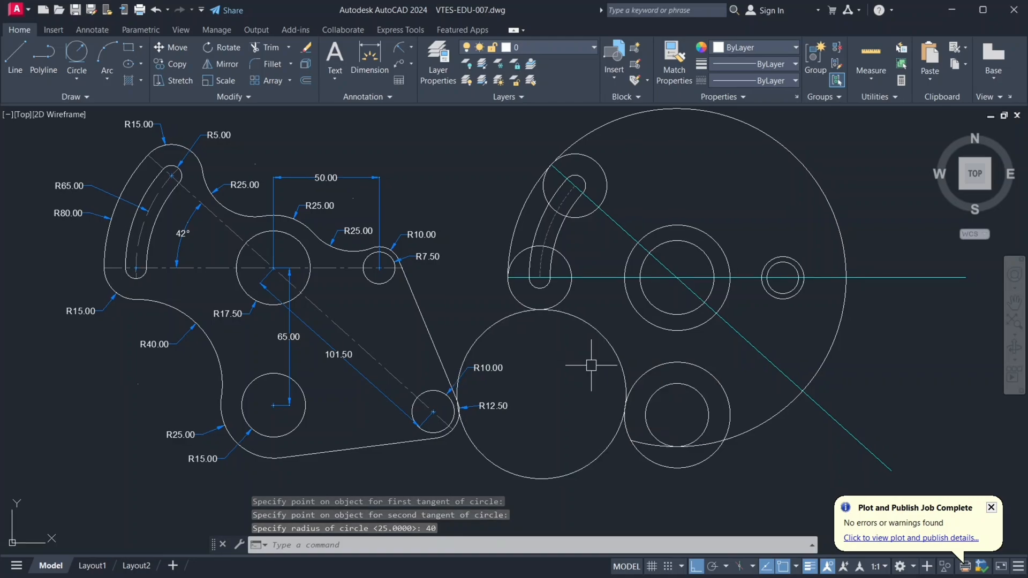
- Trim the radius 40 circle's outer portion, keeping the concave arc between its two tangent circles
type("tr")
key("Return")
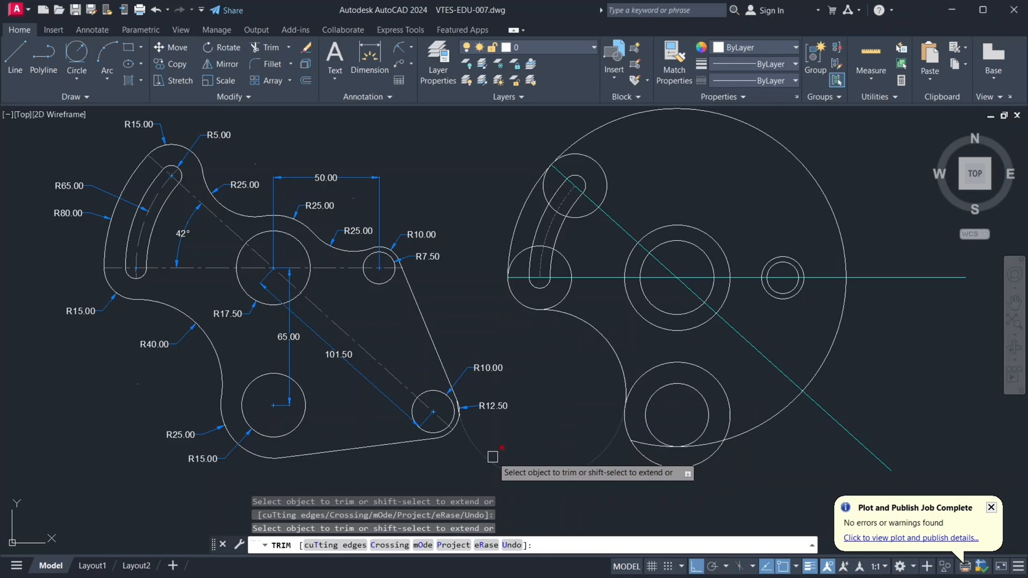
left_click(463, 428)
key("Escape")
- Delete the leftover radius 40 arc fragment beside the reference drawing's R12.50 corner
scroll(456, 413, "up", 4)
left_click(475, 383)
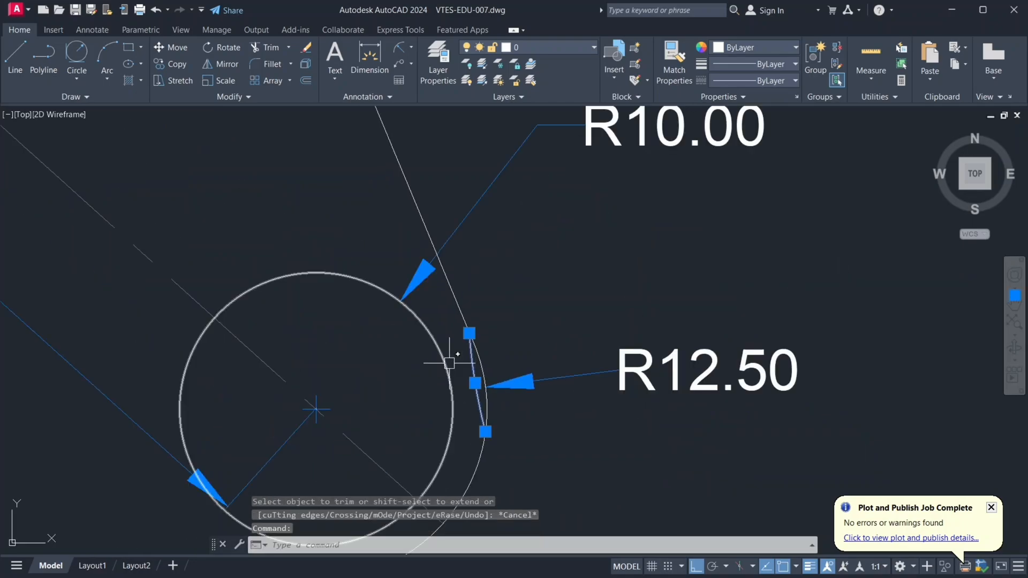
key("Delete")
scroll(450, 363, "down", 1)
scroll(544, 344, "down", 6)
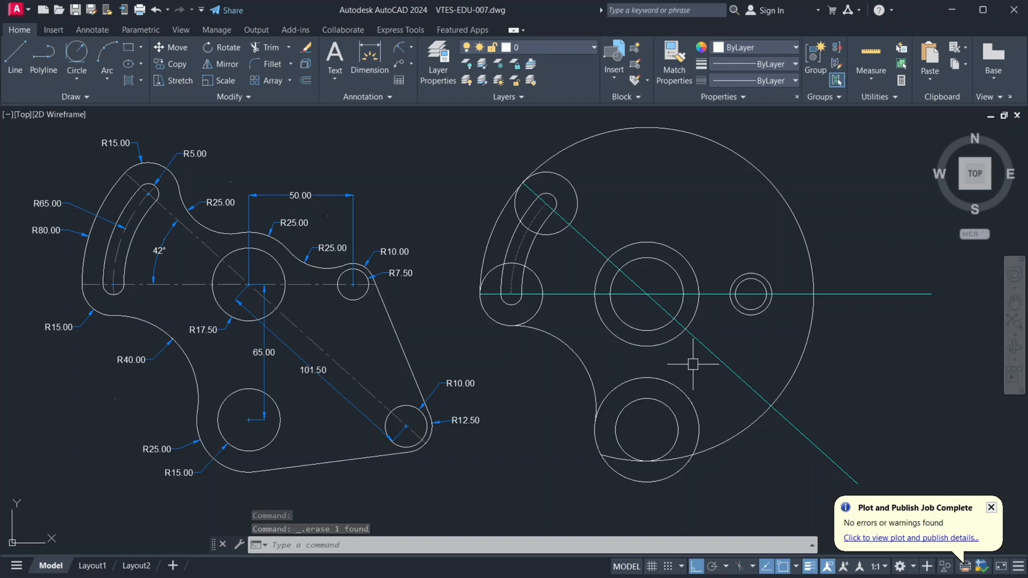
- Draw a radius 25 circle tangent to the slot's upper radius 15 circle and the central outer circle
middle_click_drag(649, 227, 653, 230)
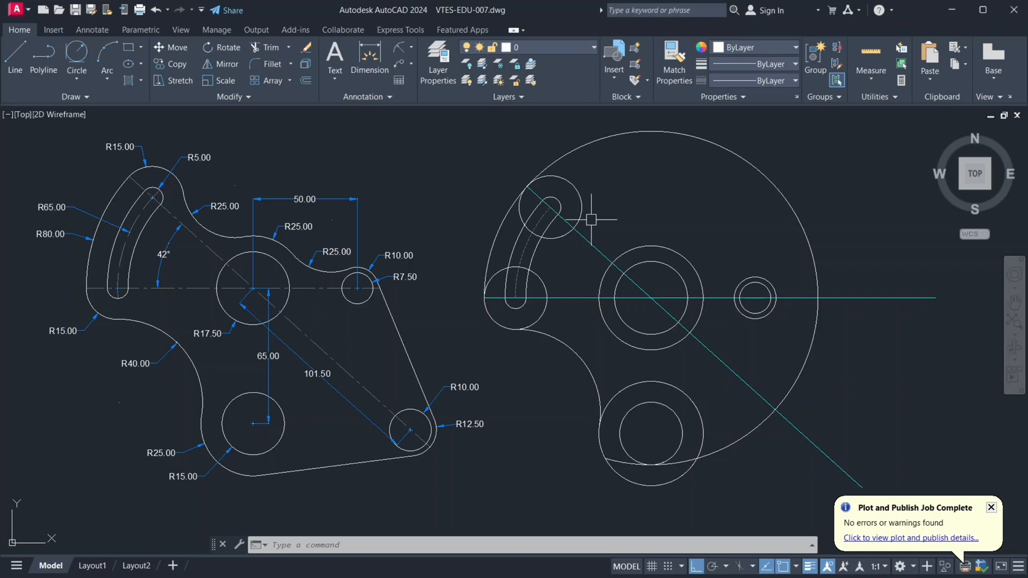
left_click(77, 79)
left_click(103, 212)
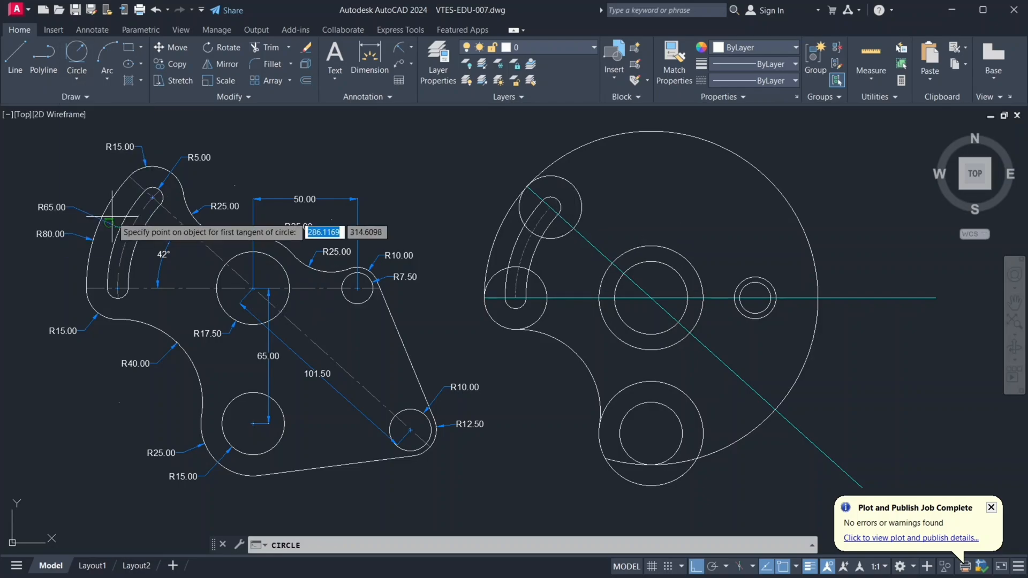
left_click(583, 203)
left_click(640, 244)
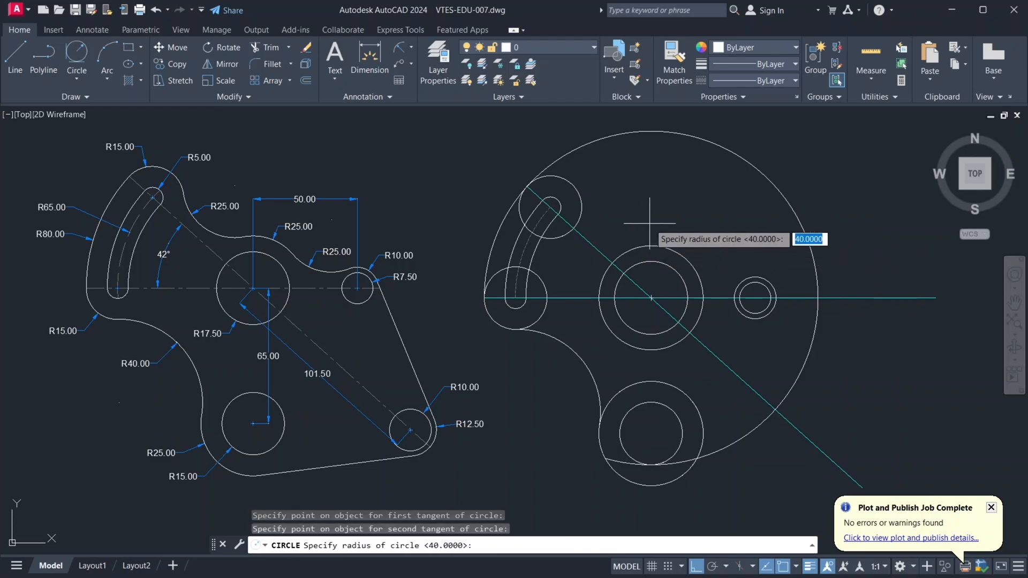
key("Return")
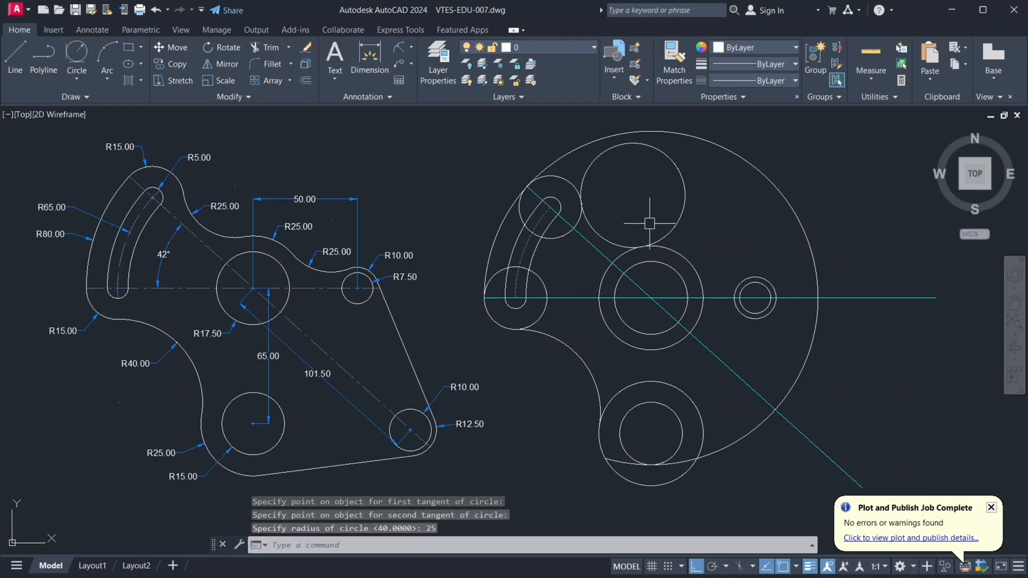
- Trim the new radius 25 circle to leave the concave arc between the upper slot end and the central boss
type("tr")
key("Return")
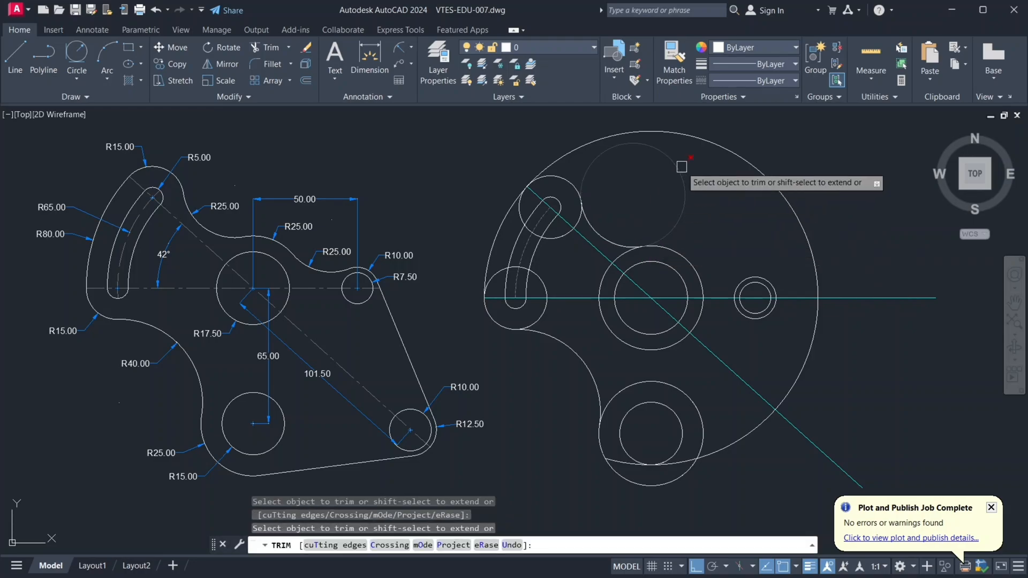
left_click(681, 167)
key("Escape")
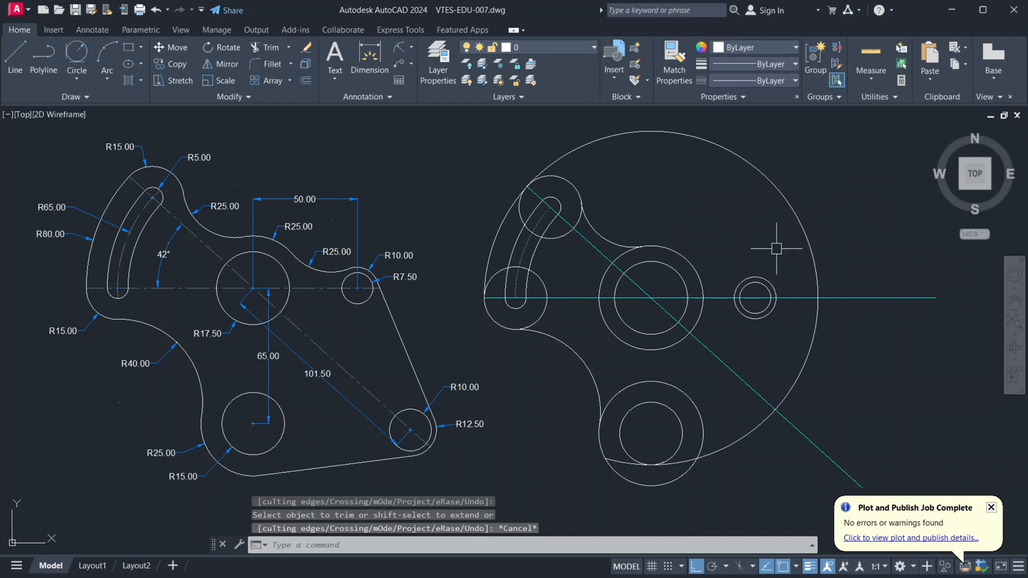
middle_click_drag(730, 268, 719, 267)
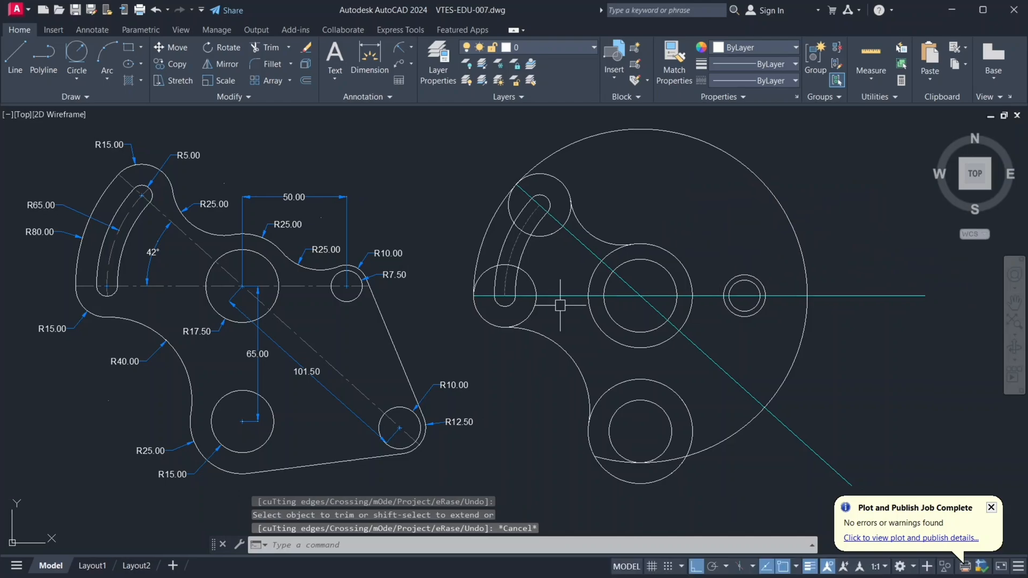
left_click(739, 276)
left_click(674, 257)
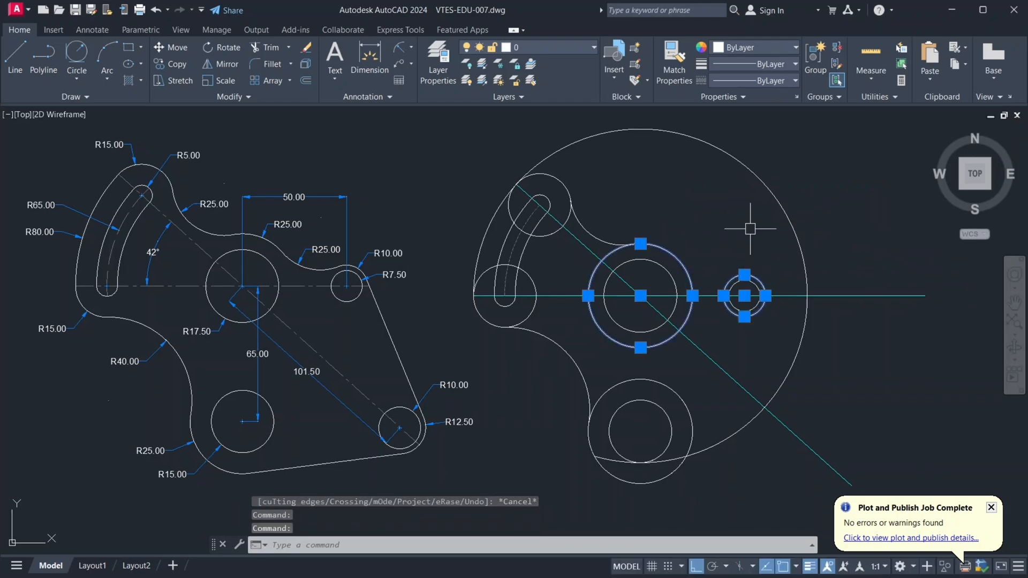
key("Escape")
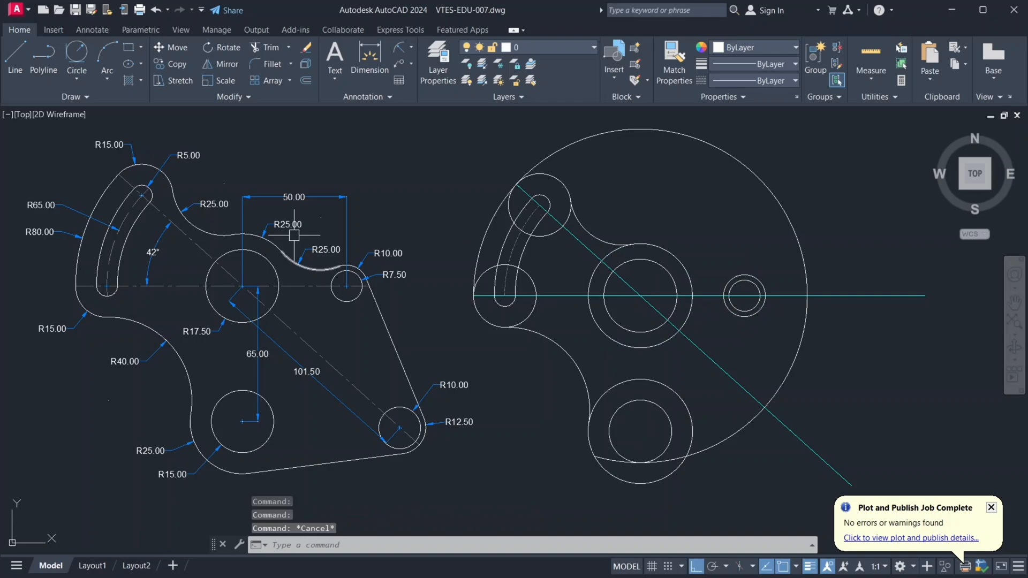
- Draw a radius 25 circle tangent to the central outer circle and the small right boss's outer circle
left_click(76, 79)
left_click(109, 220)
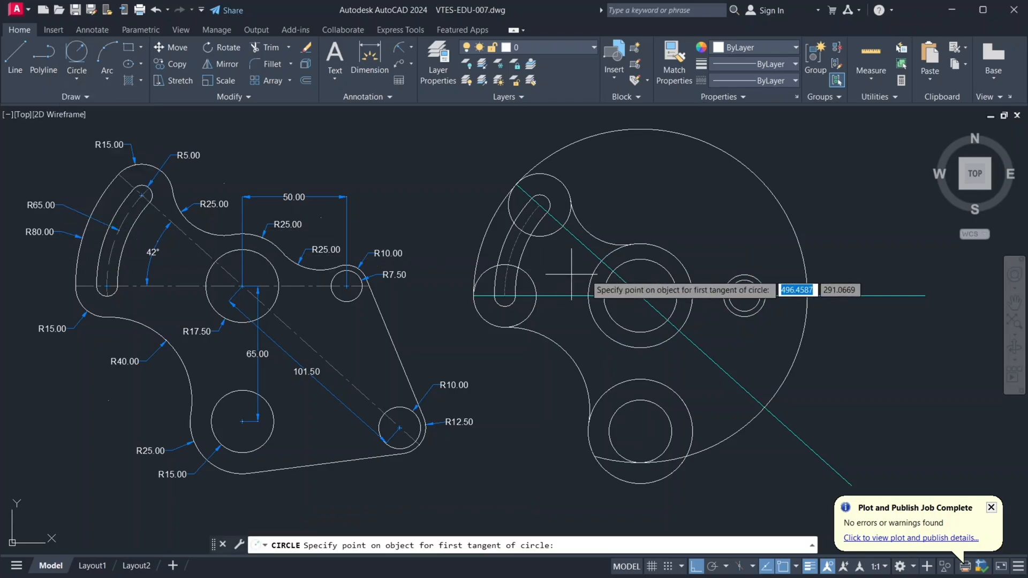
left_click(684, 262)
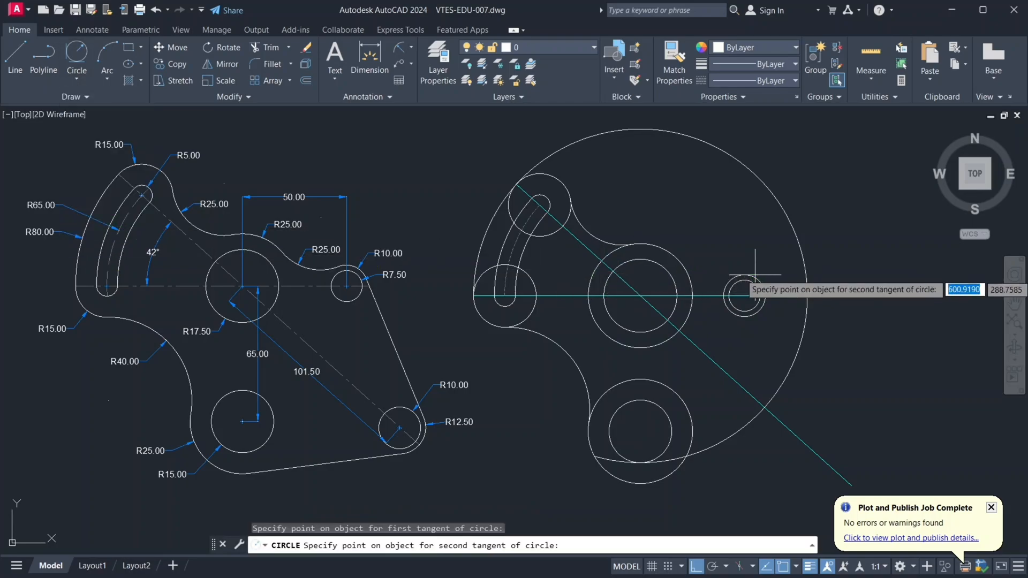
left_click(744, 274)
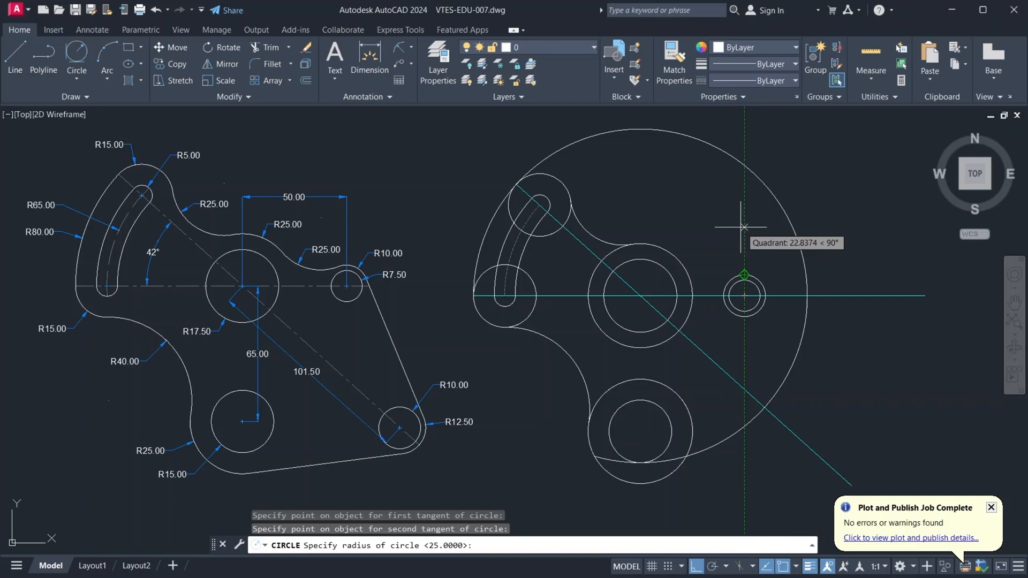
type("25")
key("Return")
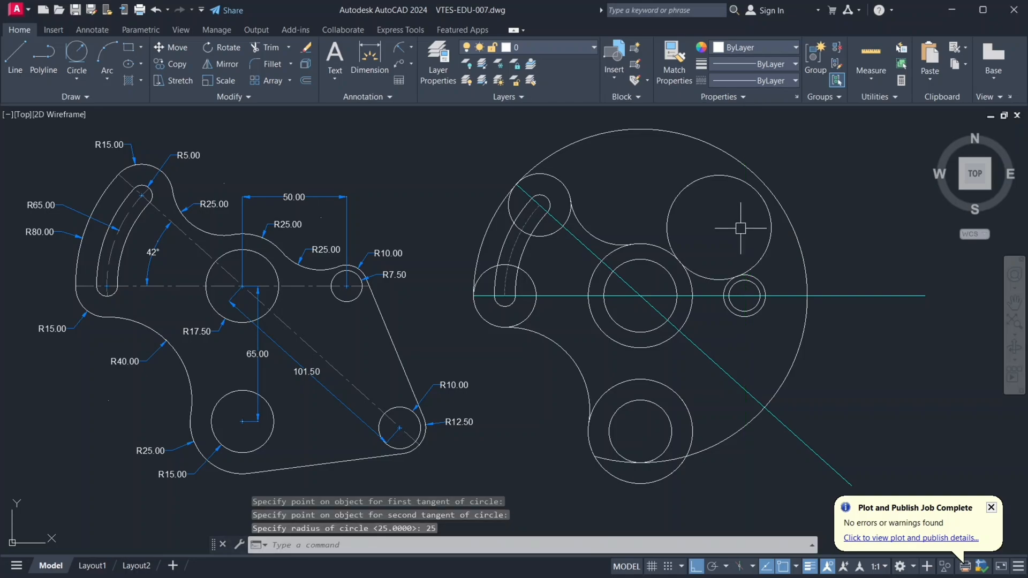
- Trim that radius 25 circle to leave the concave arc between the central boss and the small right boss
key("Return")
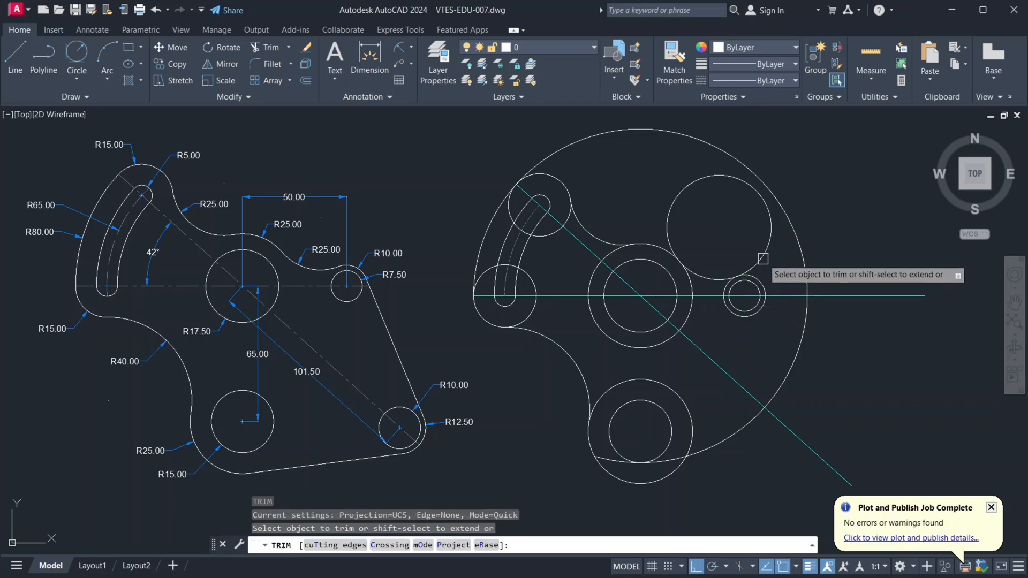
left_click(761, 258)
key("Escape")
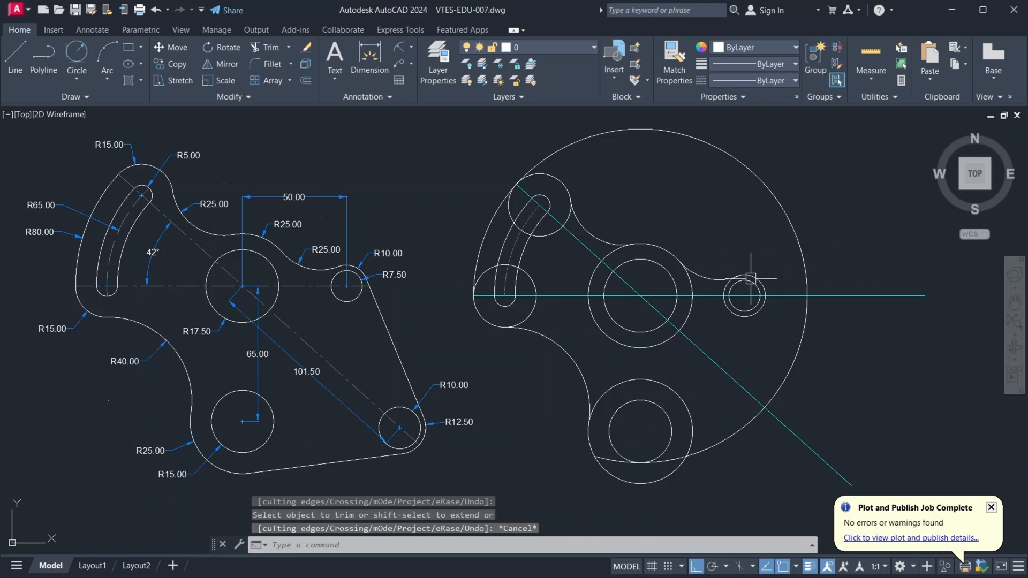
middle_click_drag(771, 279, 775, 232)
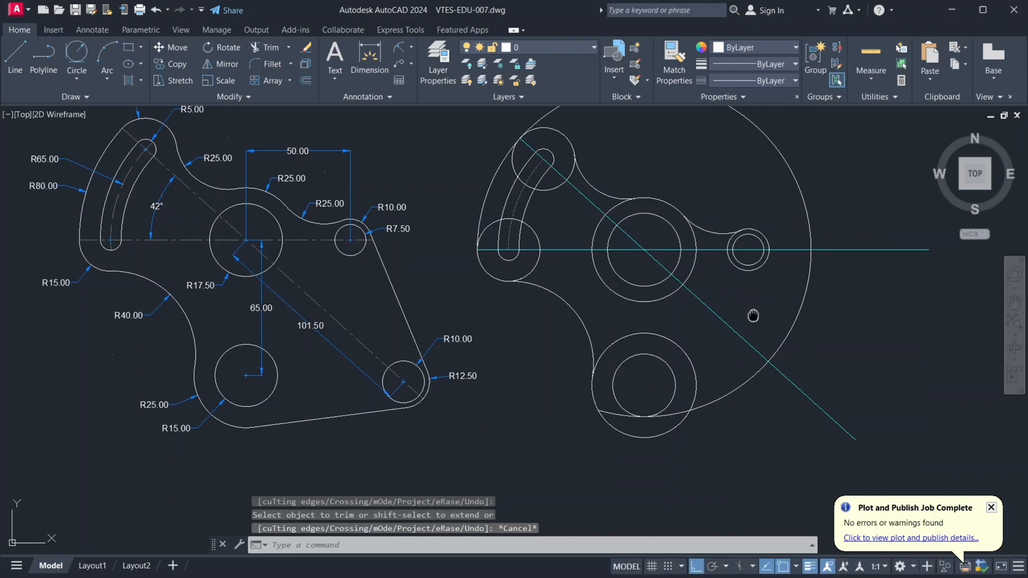
- Draw a radius 10 circle centred on the central boss
middle_click_drag(753, 315, 767, 336)
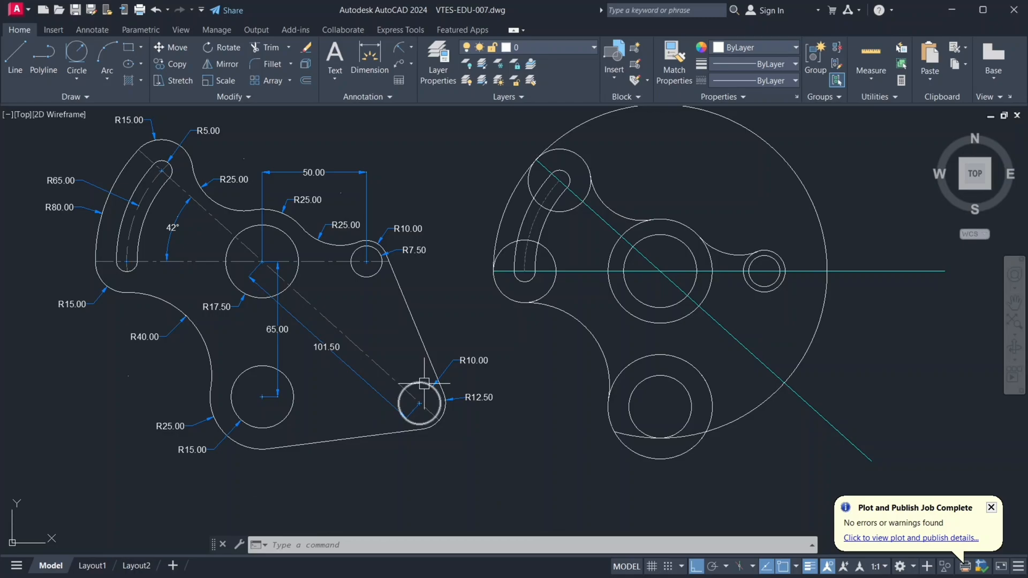
key("Escape")
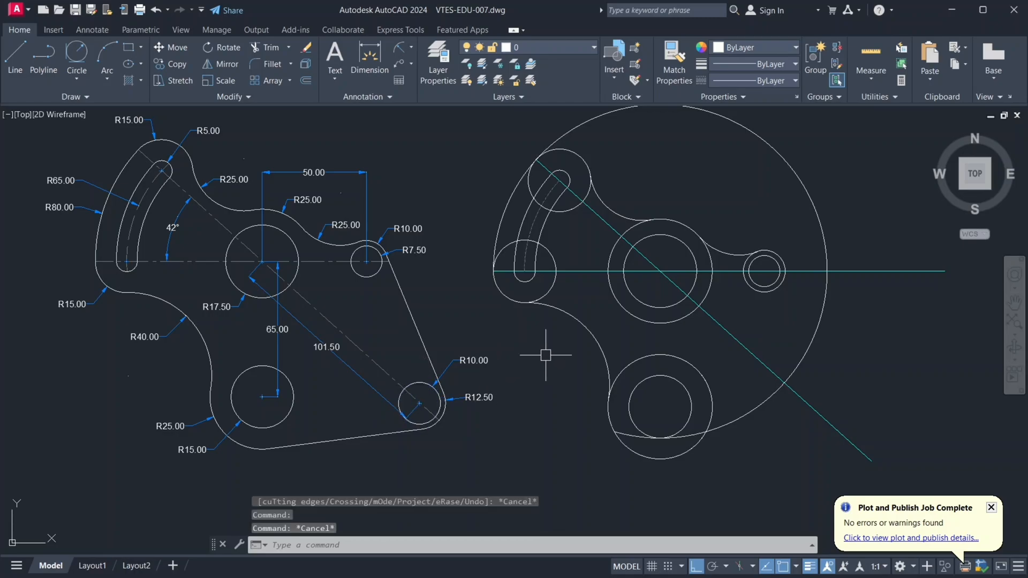
key("Escape")
key("Escape")
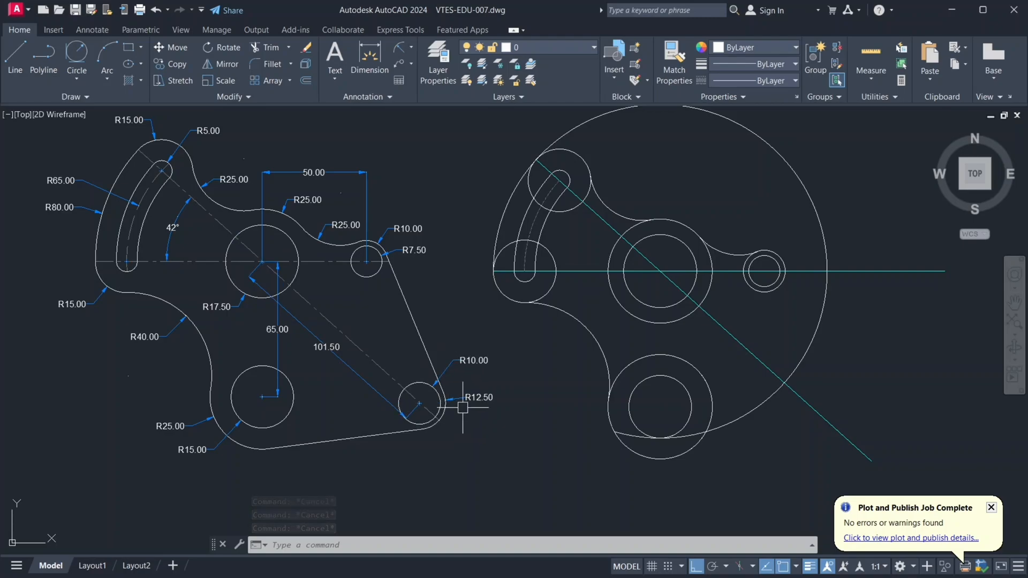
key("Return")
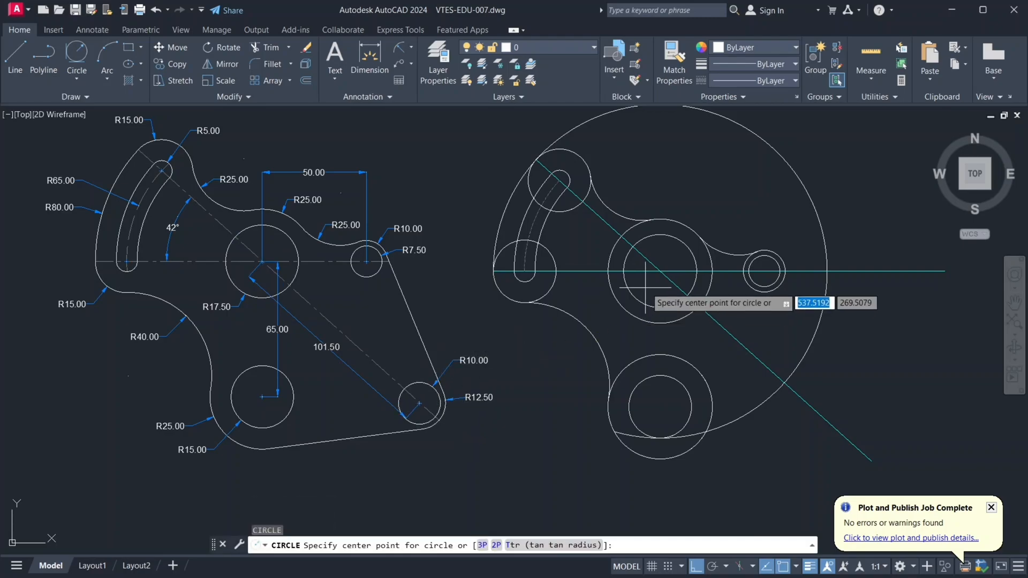
left_click(661, 271)
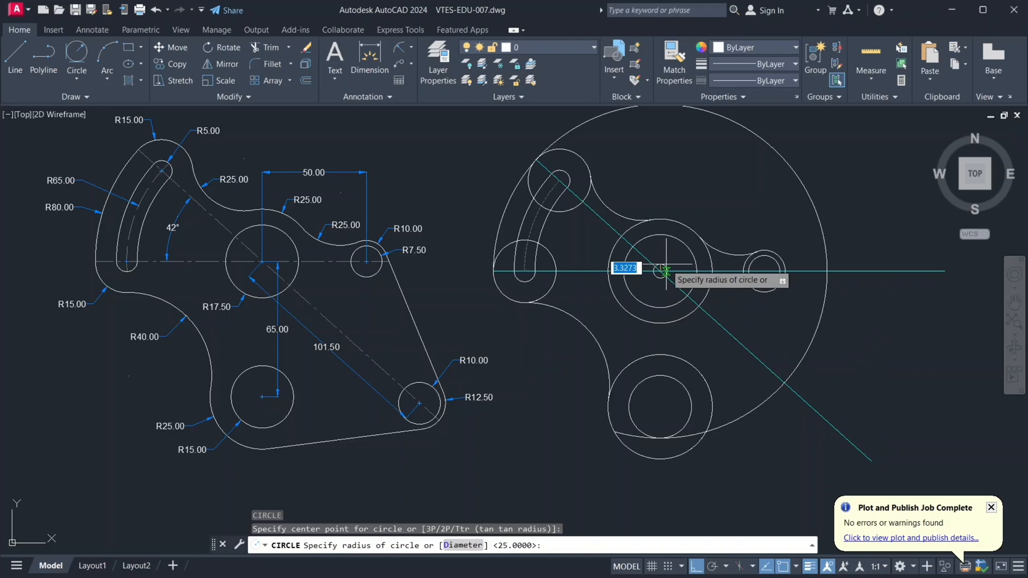
type("10")
key("Return")
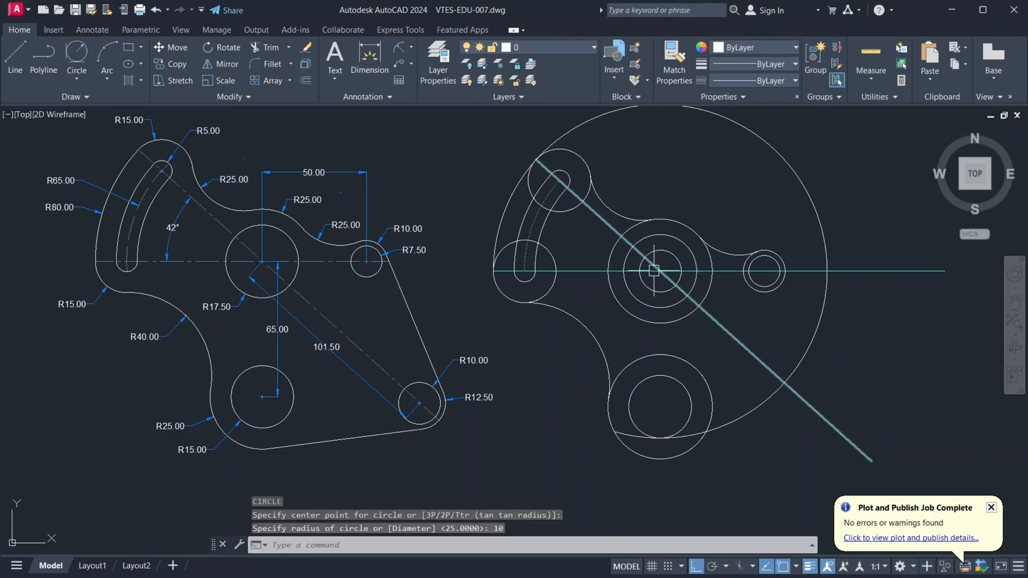
- Move the radius 10 circle from the central boss's centre 101.5 along the diagonal centreline toward its lower end
scroll(822, 236, "down", 1)
type("m")
key("Return")
left_click(684, 284)
key("Return")
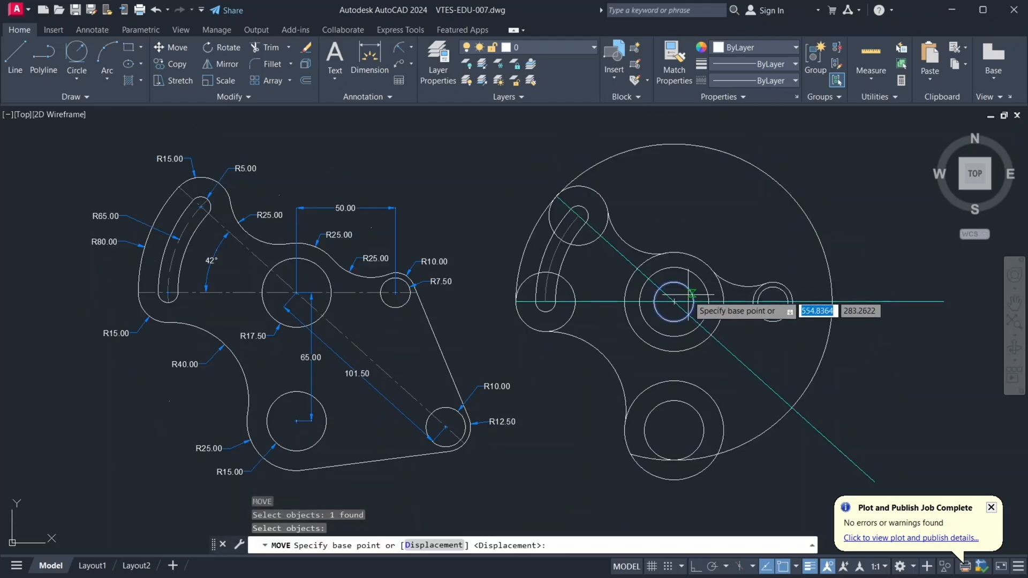
left_click(674, 302)
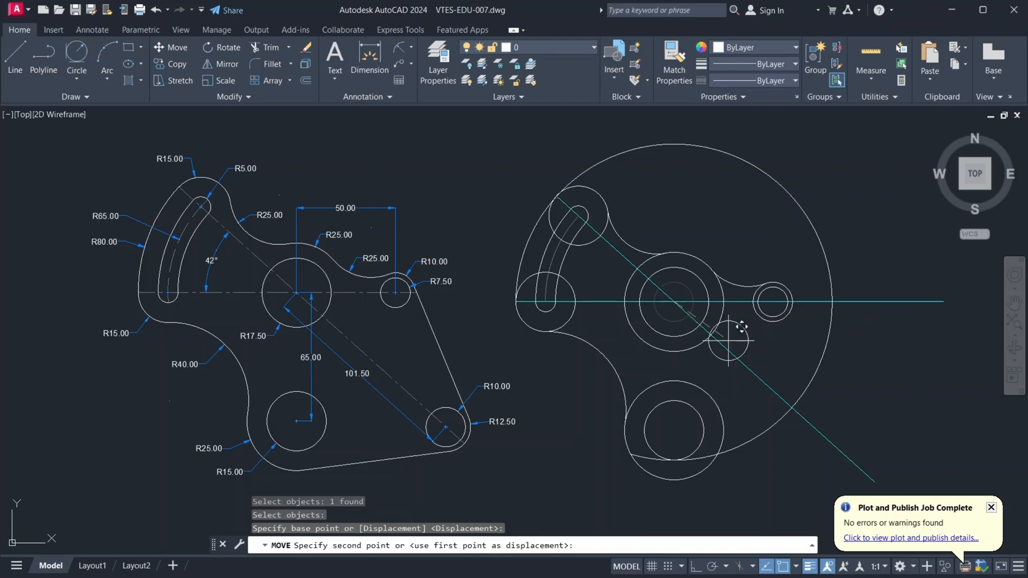
middle_click_drag(787, 402, 770, 378)
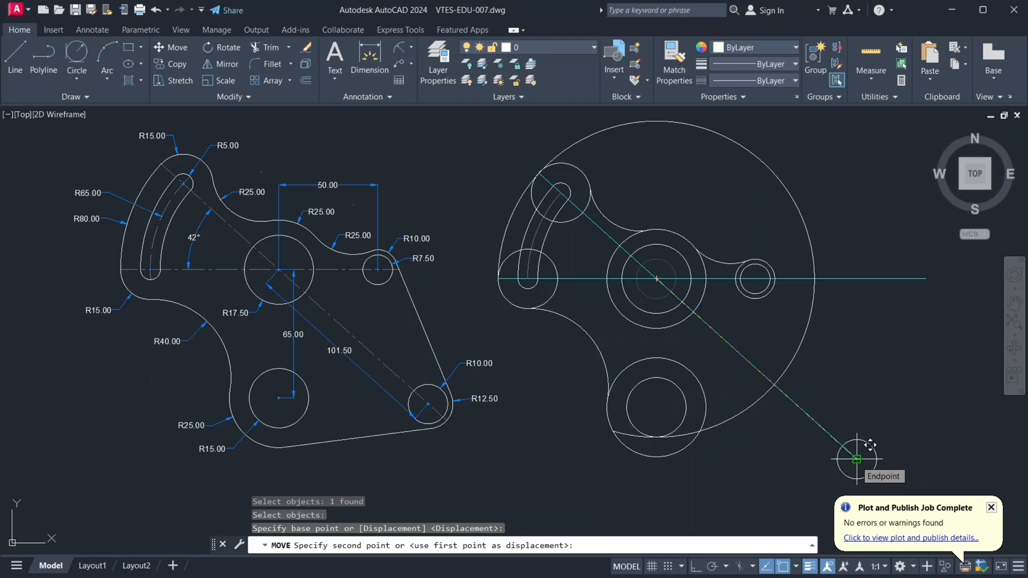
type("101")
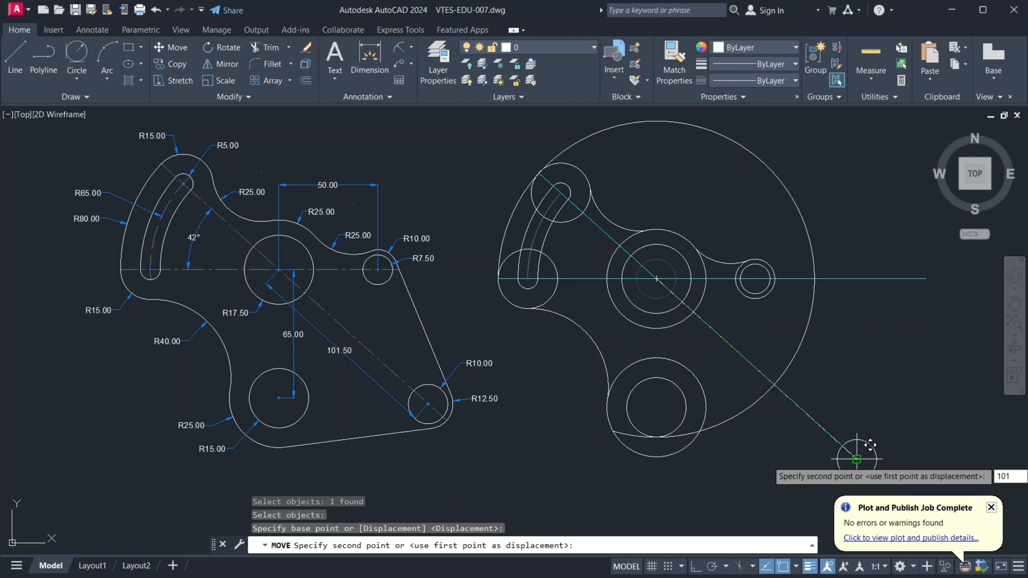
key("Return")
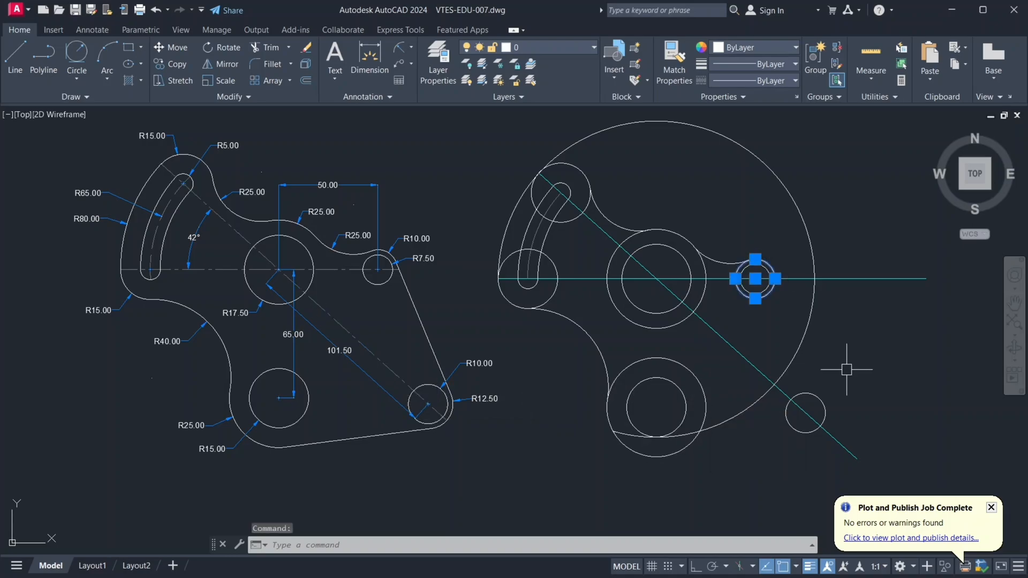
- Draw a radius 12.5 circle concentric with the radius 10 circle on the diagonal centreline
left_click(818, 390)
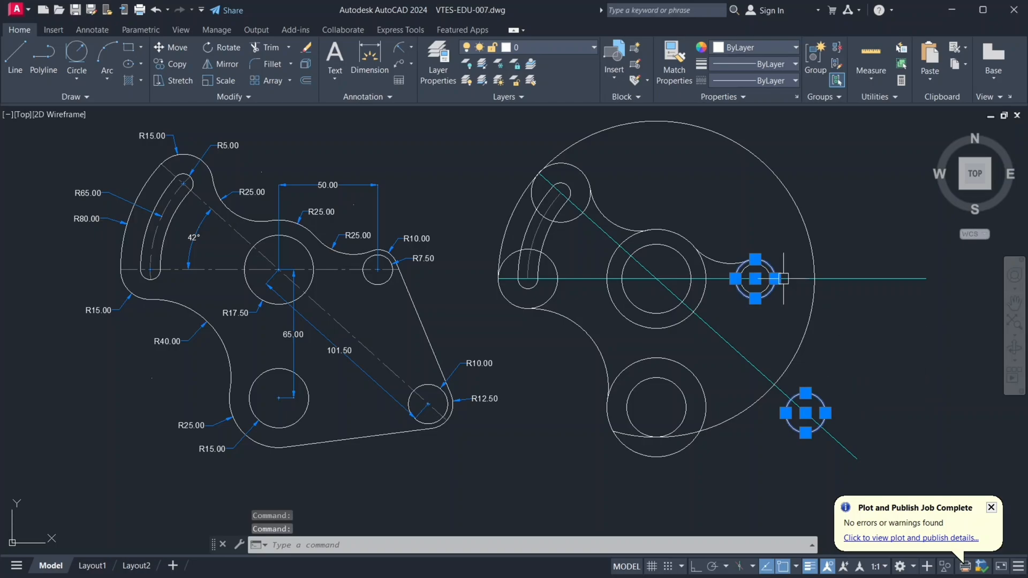
key("Escape")
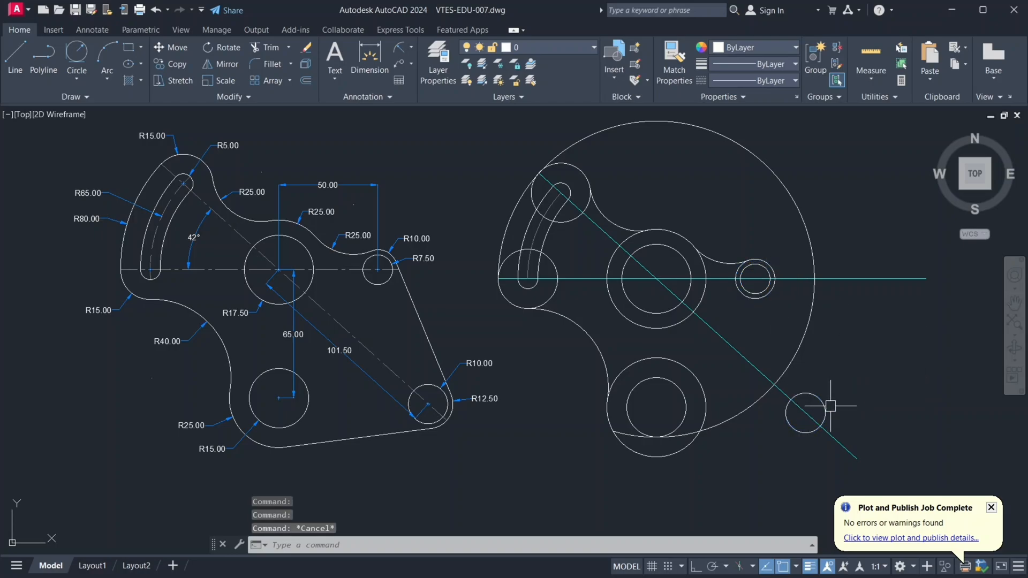
scroll(472, 402, "up", 3)
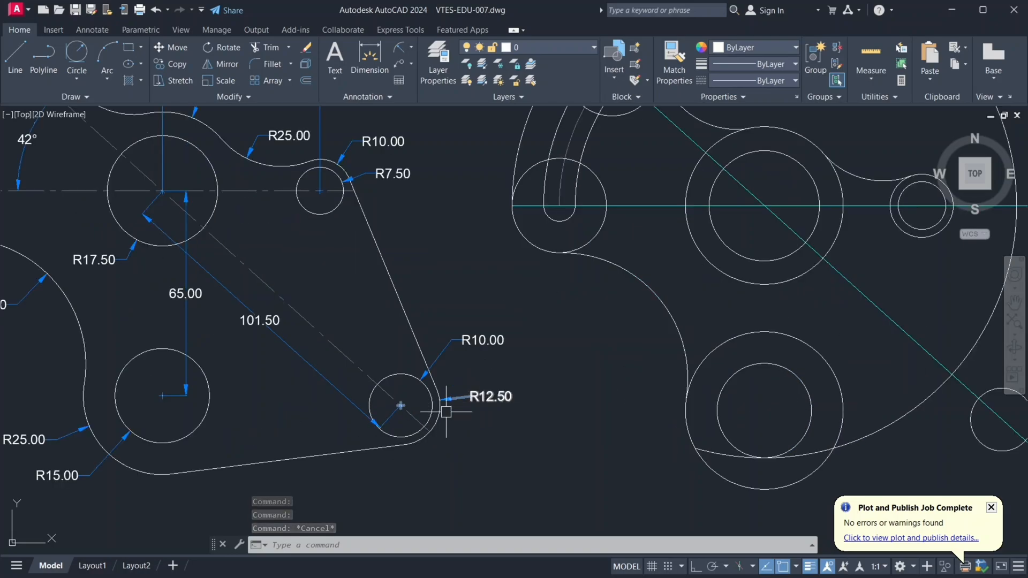
scroll(474, 403, "down", 3)
type("c")
key("Return")
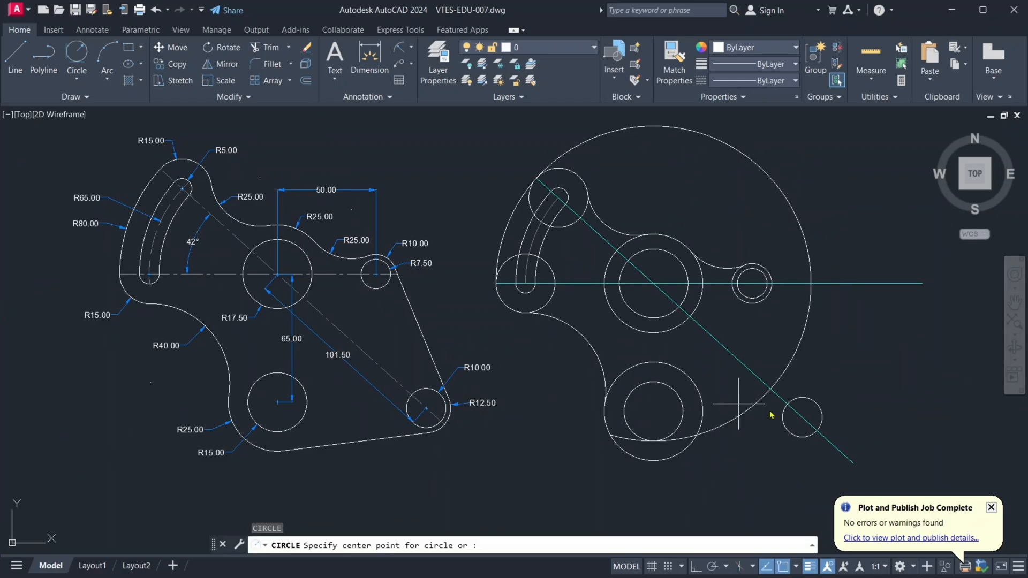
left_click(802, 418)
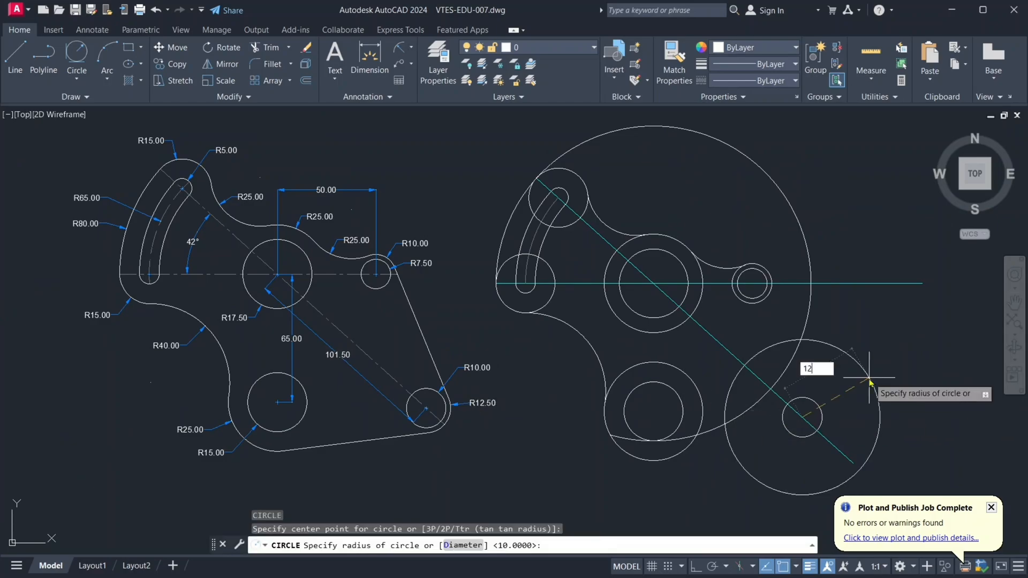
key("Return")
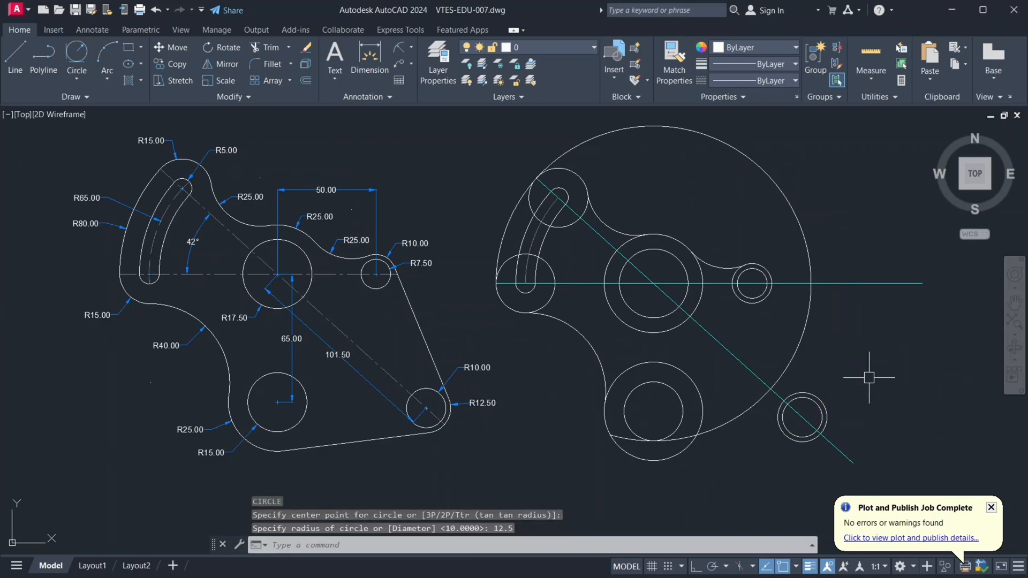
- Draw a line tangent to the outer circles of the small right boss and the radius 12.5 boss on the diagonal
type("l")
key("Return")
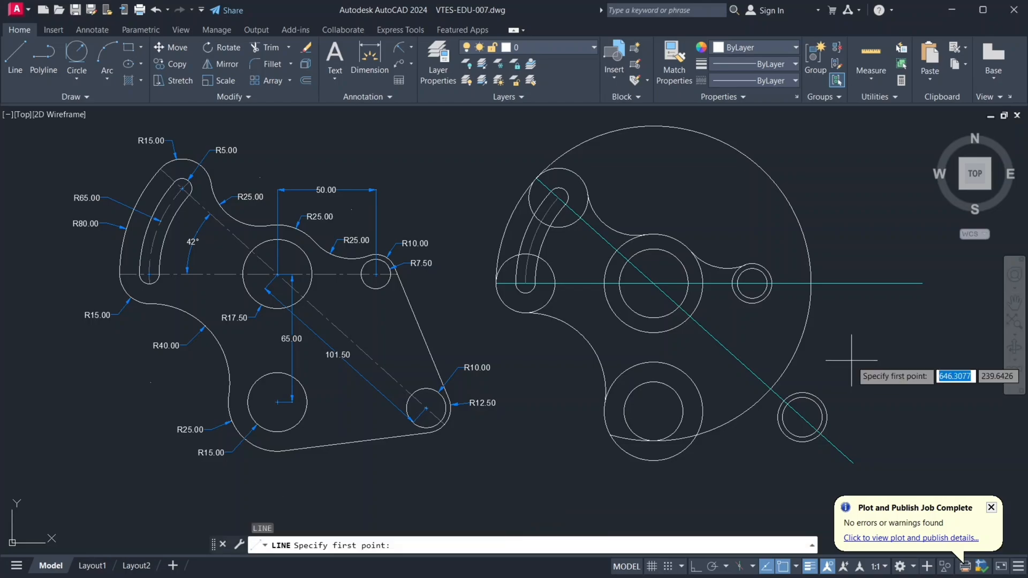
scroll(771, 279, "up", 4)
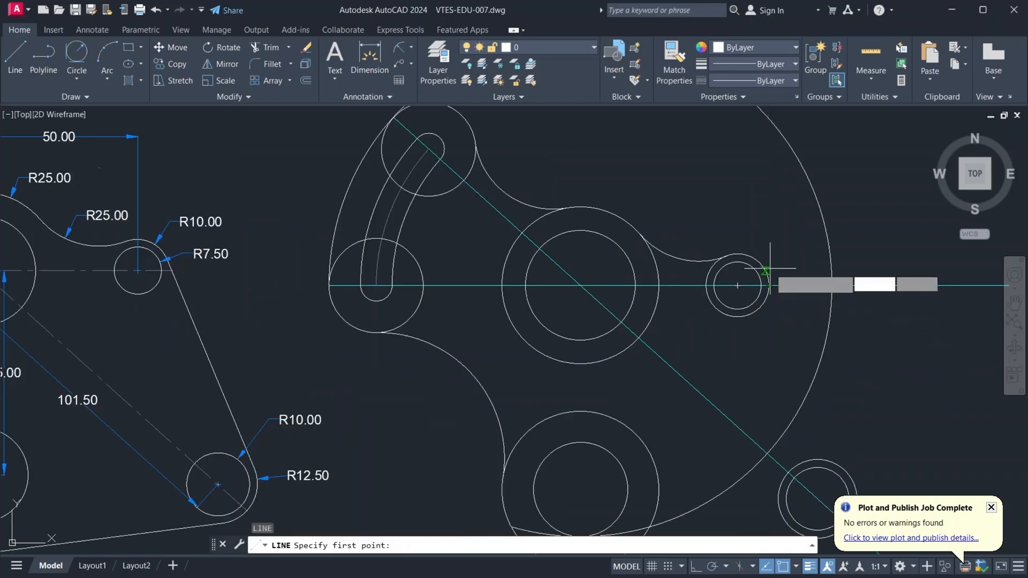
right_click(761, 265, "shift")
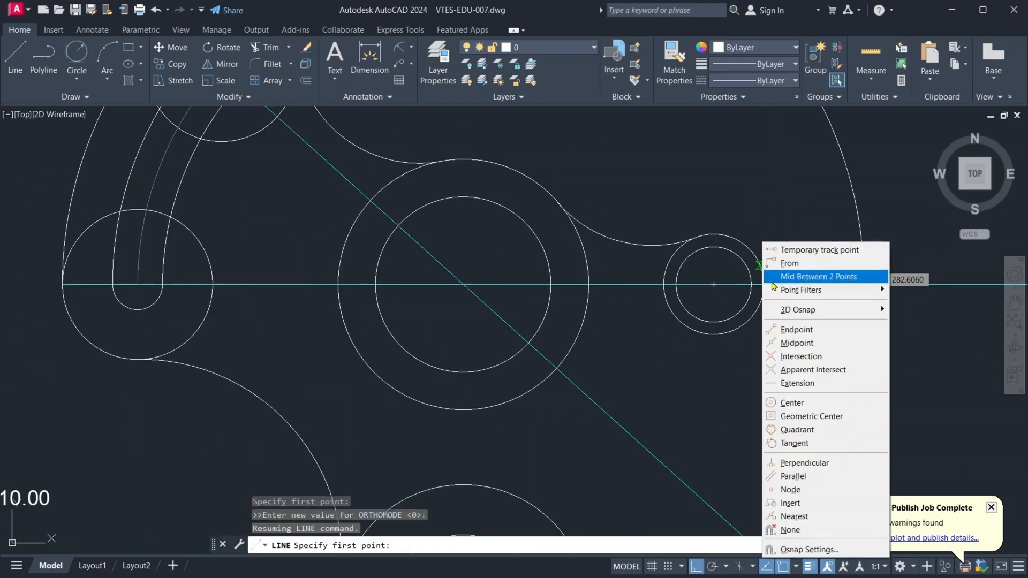
left_click(811, 445)
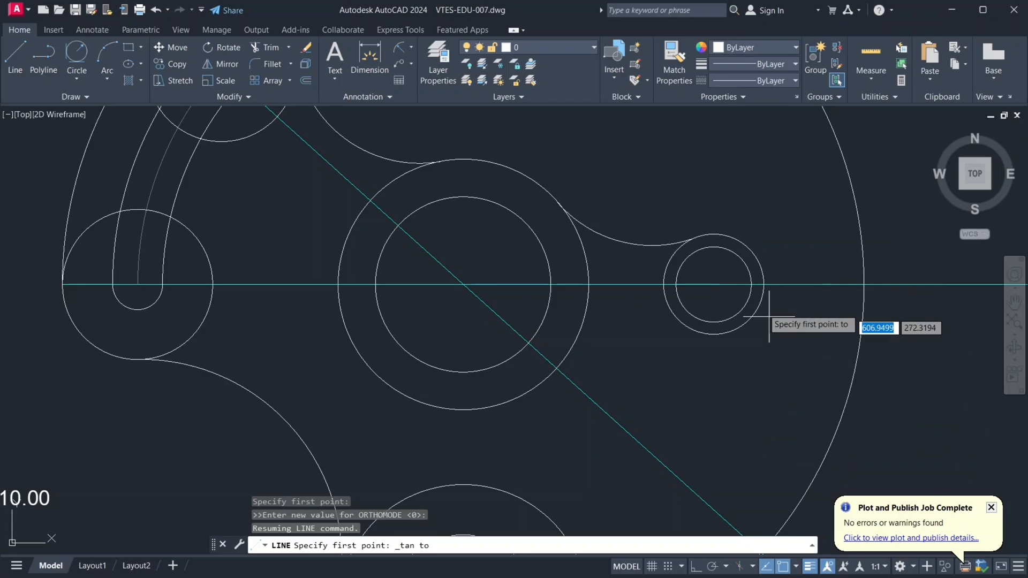
left_click(761, 267)
scroll(821, 428, "down", 2)
middle_click_drag(821, 428, 727, 320)
scroll(773, 444, "up", 2)
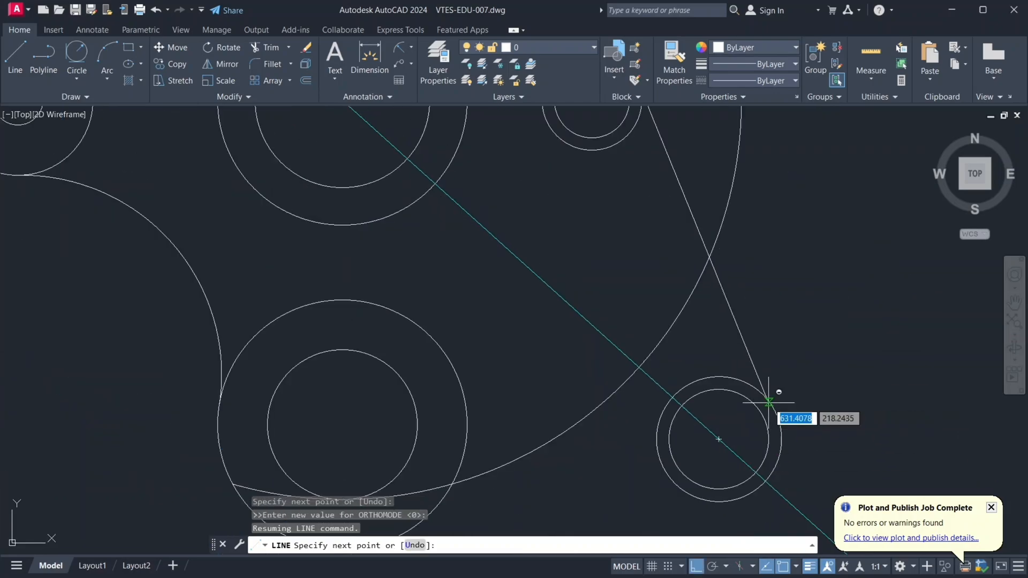
right_click(772, 410, "shift")
left_click(804, 288)
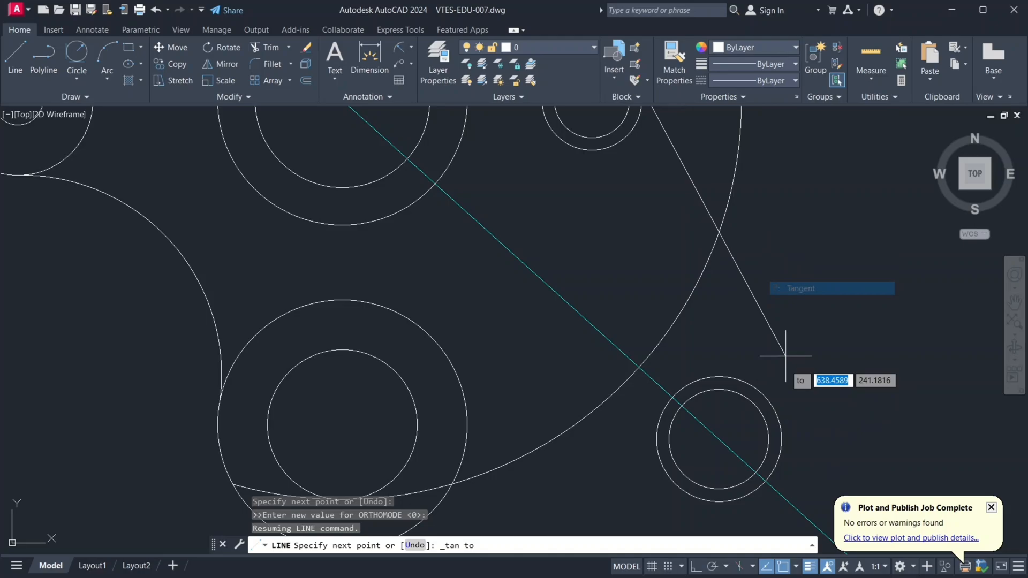
left_click(781, 409)
key("Escape")
scroll(730, 364, "down", 4)
middle_click_drag(729, 363, 721, 378)
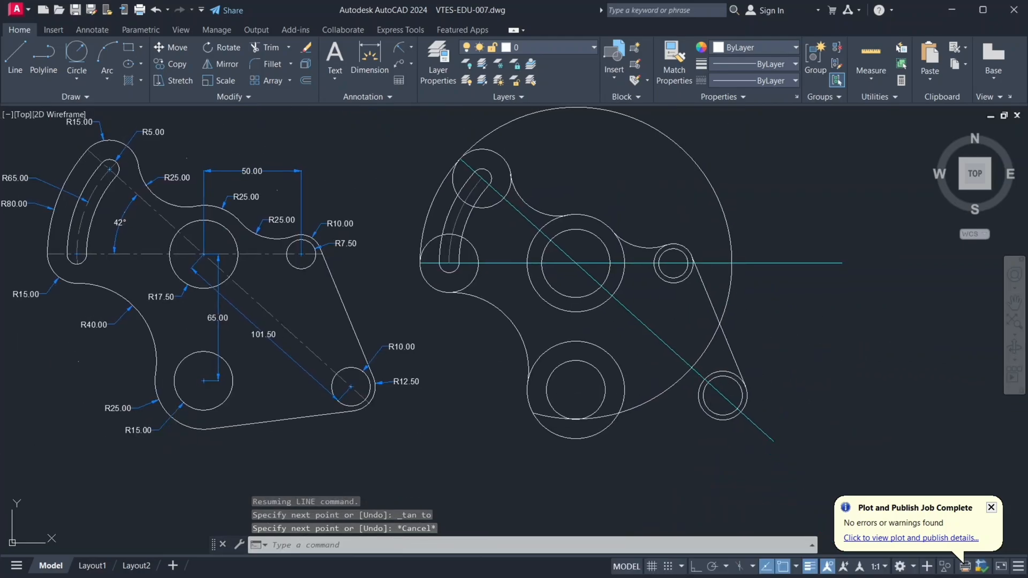
- Draw a line tangent to the undersides of the bottom boss's outer circle and the radius 12.5 circle
left_click(177, 428)
left_click(177, 428)
left_click(179, 424)
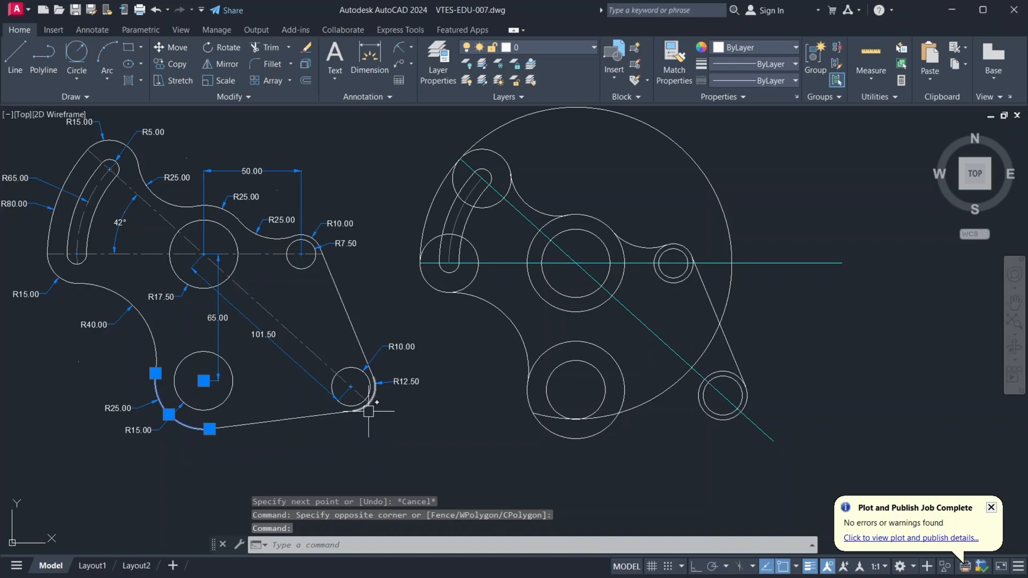
key("Escape")
key("Escape")
type("l")
key("Return")
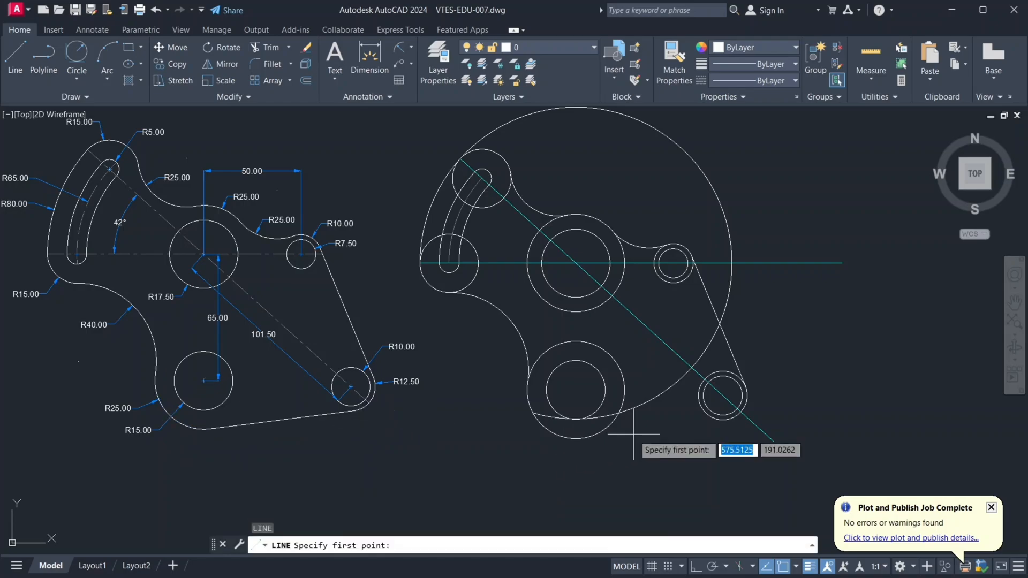
scroll(661, 434, "up", 2)
right_click(522, 440, "shift")
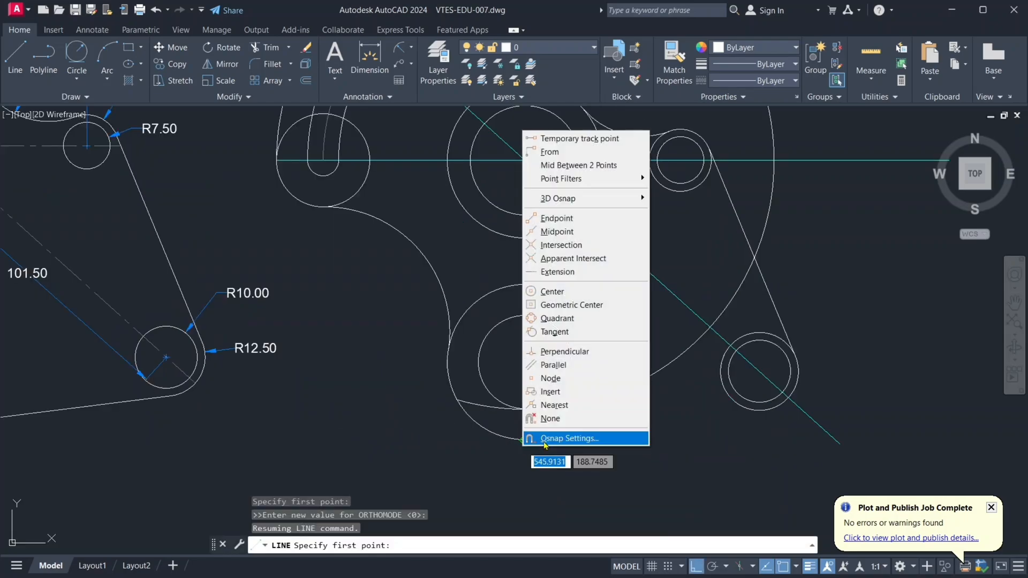
left_click(555, 334)
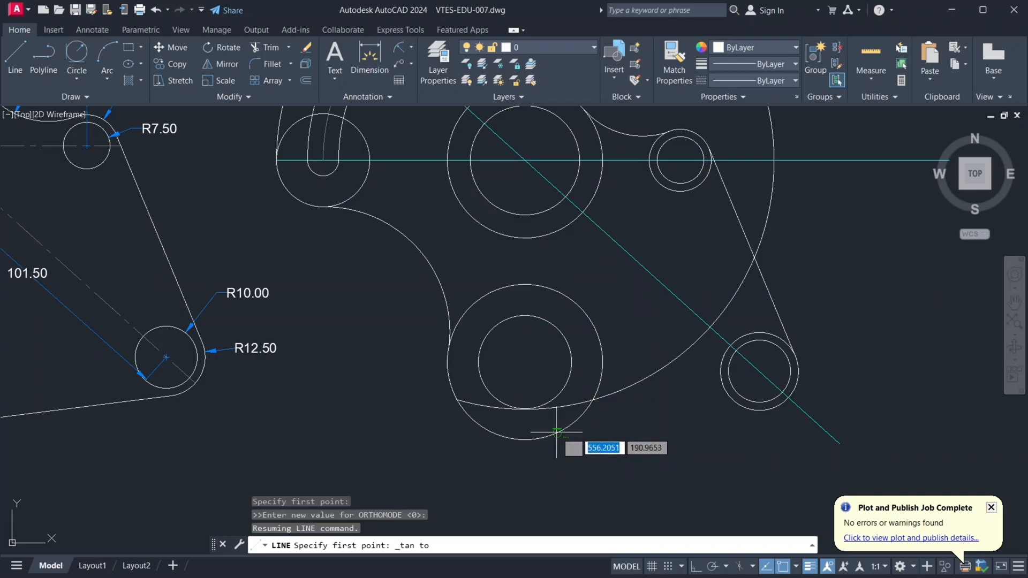
left_click(578, 432)
right_click(769, 417, "shift")
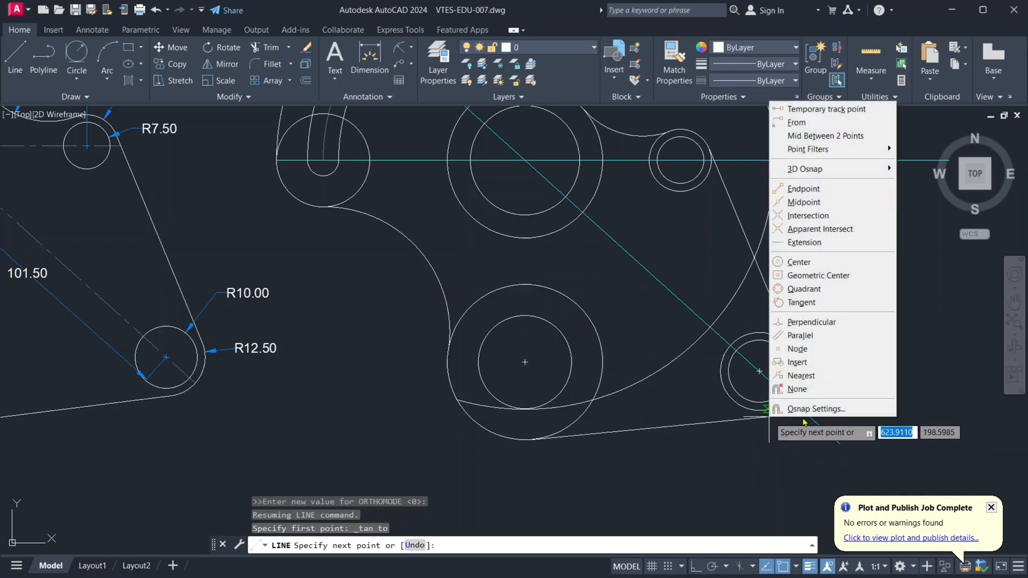
left_click(803, 303)
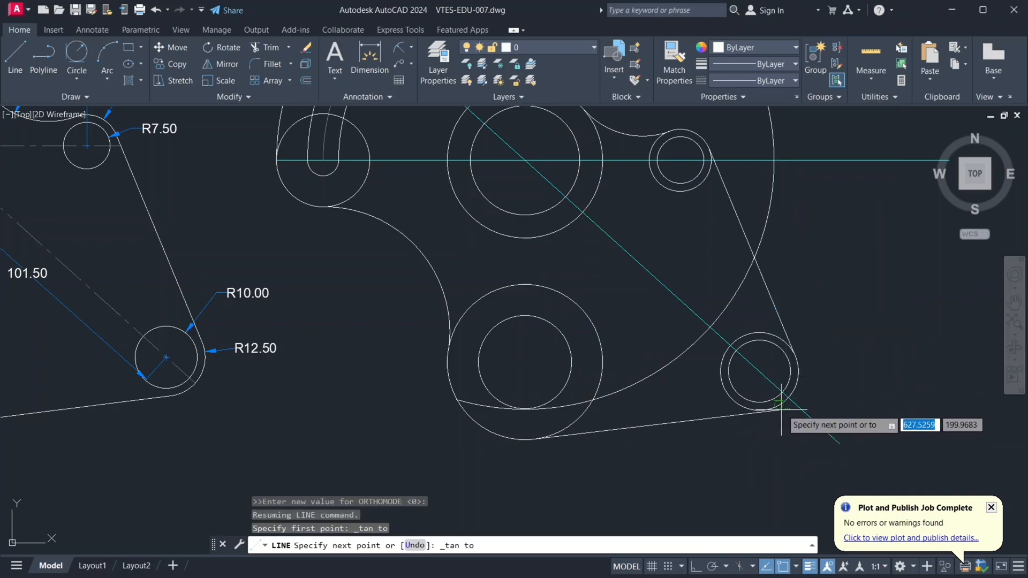
left_click(770, 416)
key("Escape")
scroll(696, 404, "down", 3)
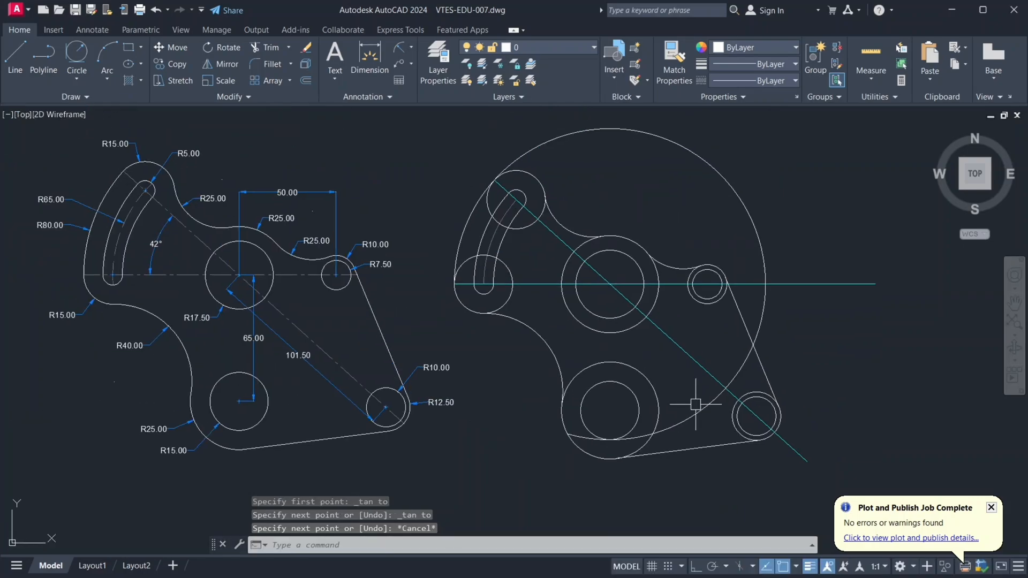
- Trim the large radius 80 circle to leave only the outer arc beside the curved slot
type("tr")
key("Return")
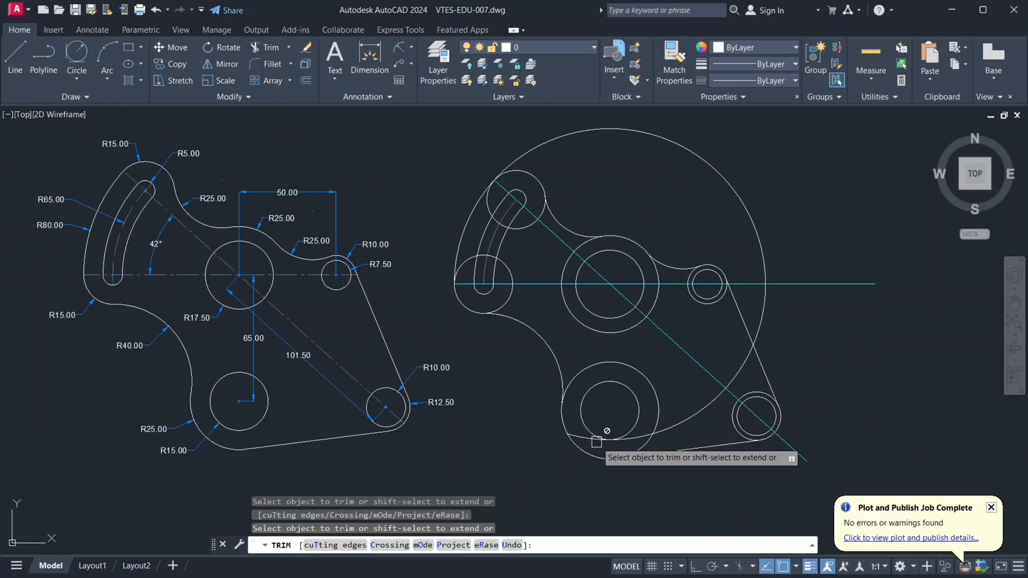
scroll(589, 436, "up", 2)
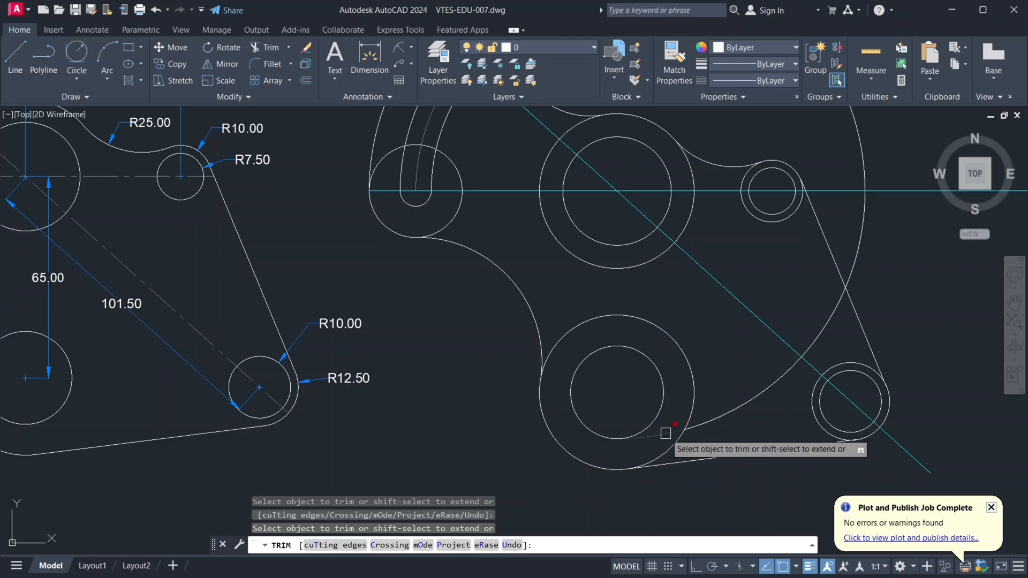
scroll(686, 432, "down", 2)
left_click(736, 401)
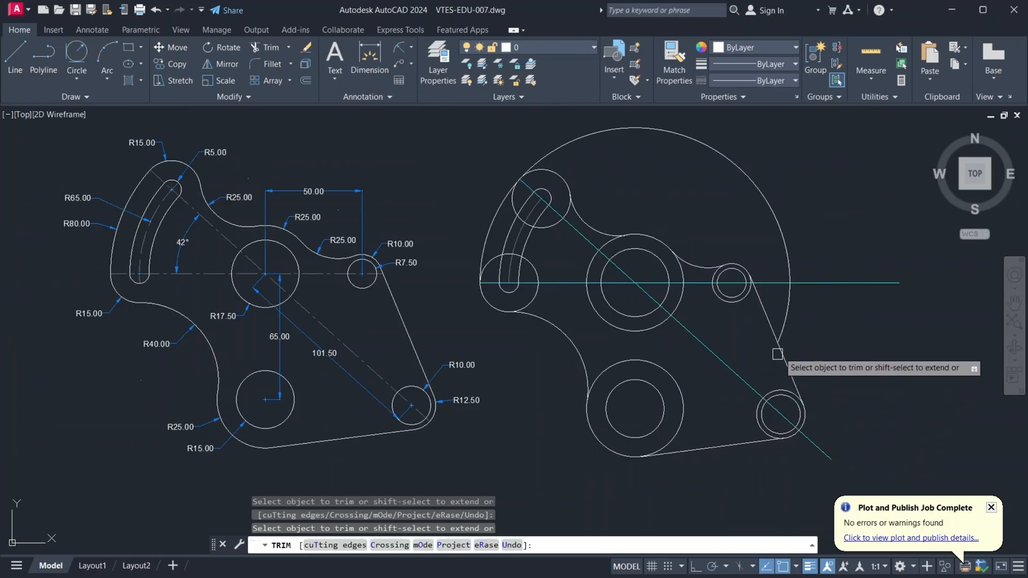
left_click(782, 222)
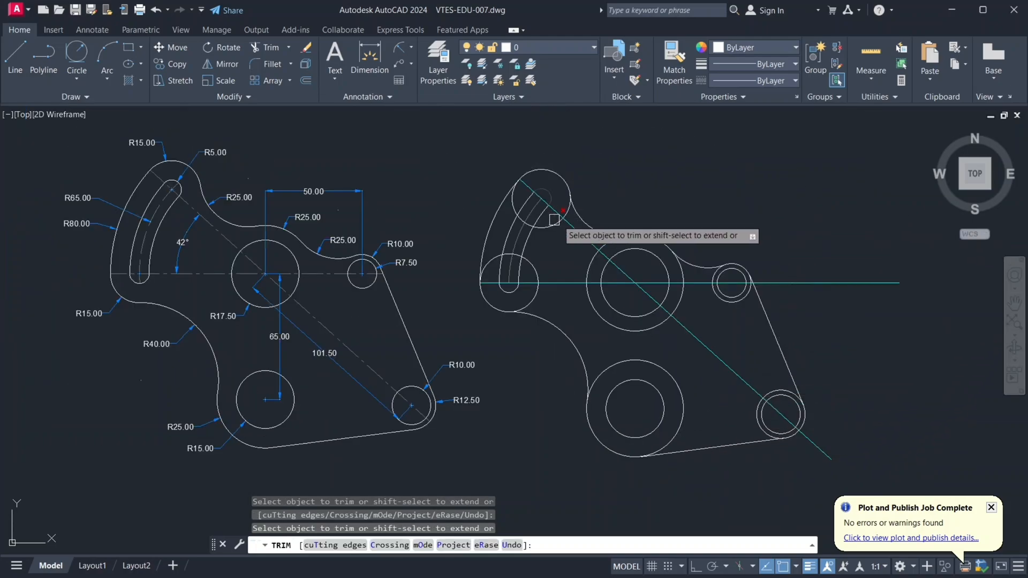
- Trim the inner portions of the radius 15 circles around both slot ends, leaving only their outer outline arcs
scroll(541, 204, "up", 2)
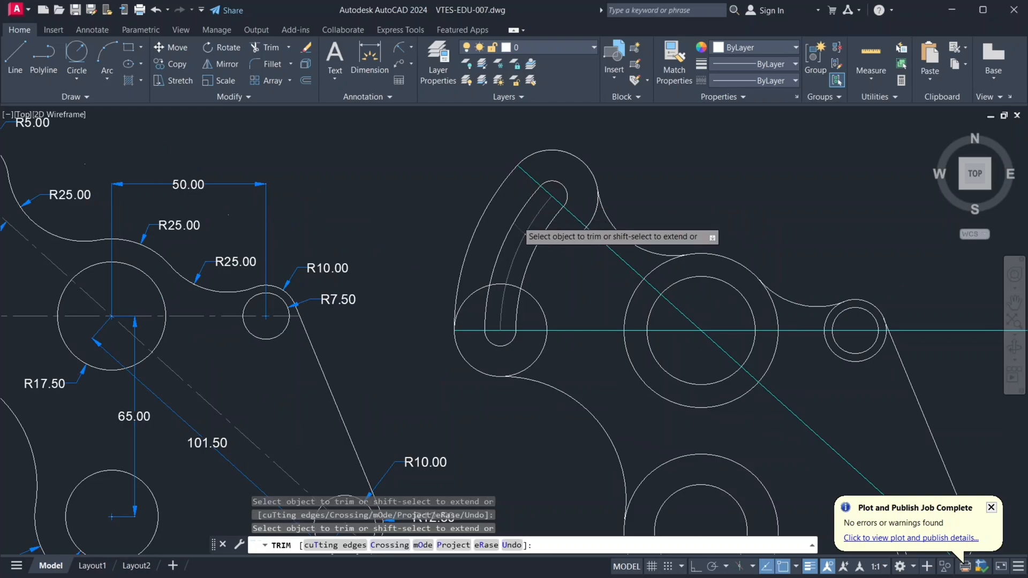
scroll(514, 212, "up", 2)
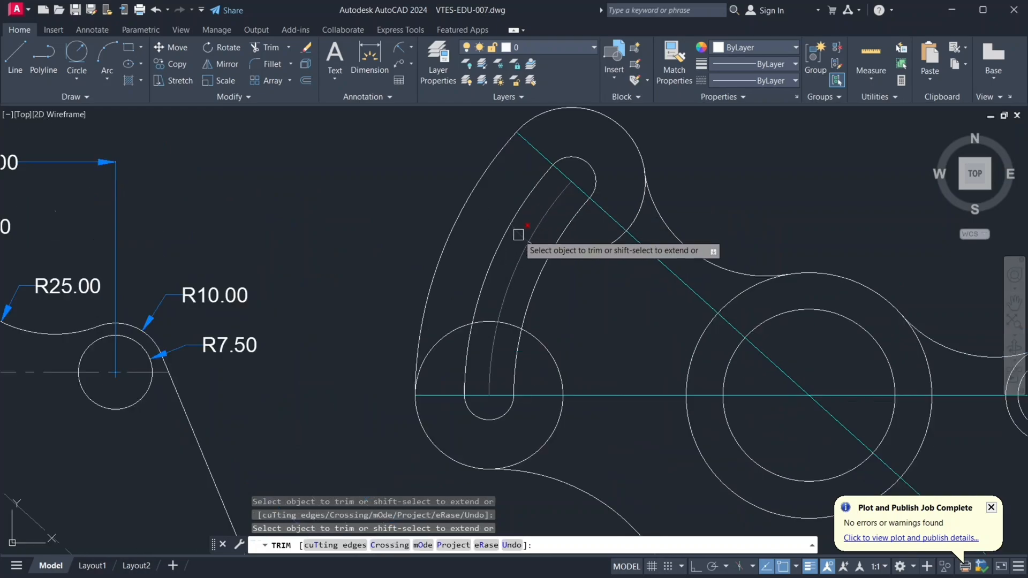
left_click(646, 219)
left_click(441, 207)
key("Return")
scroll(558, 336, "down", 2)
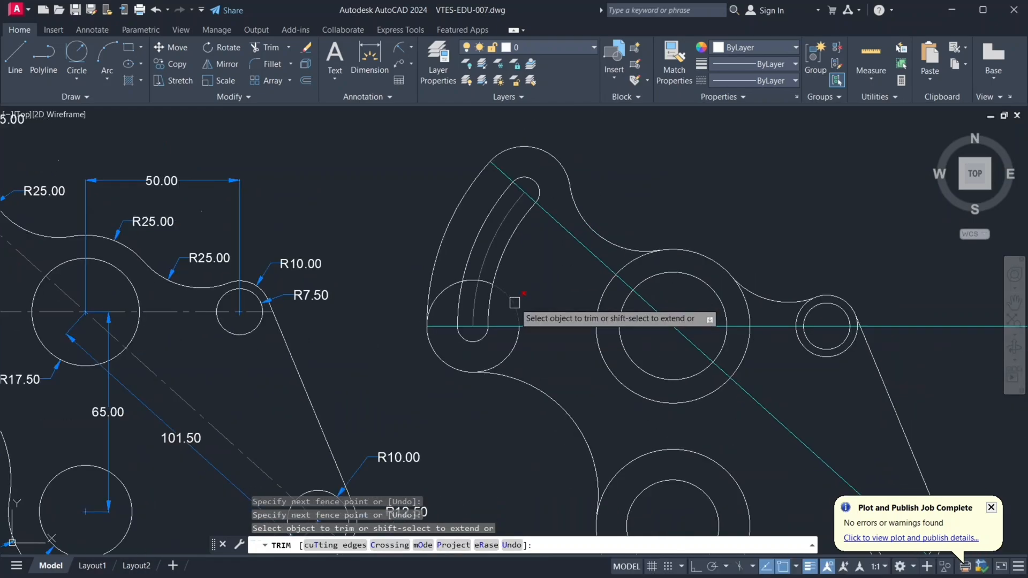
scroll(477, 317, "up", 2)
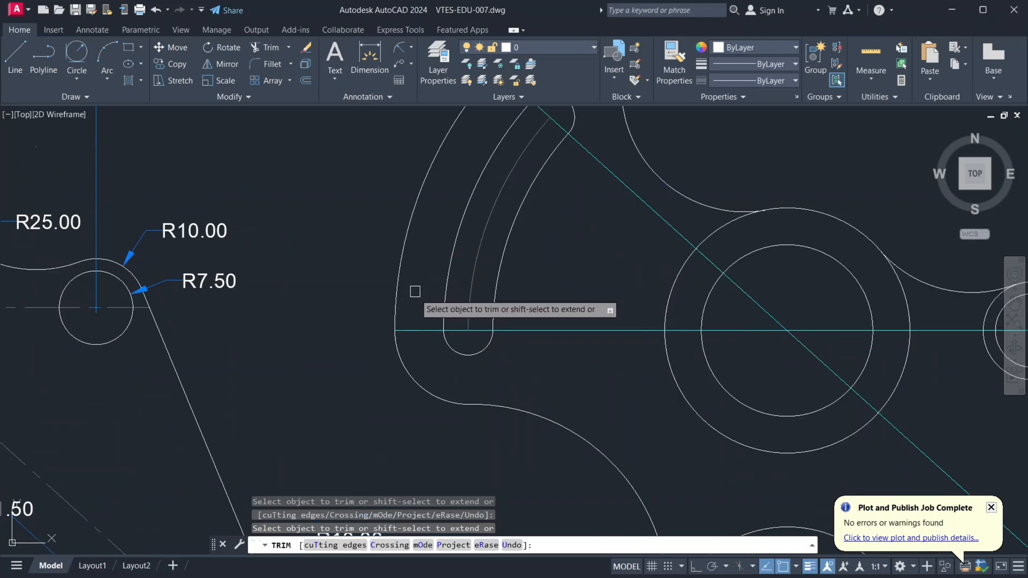
- Trim the central boss's outer circle beside its upper outline arc and remove the inner part of the small right boss's radius 10 circle
scroll(413, 291, "down", 2)
scroll(569, 341, "down", 2)
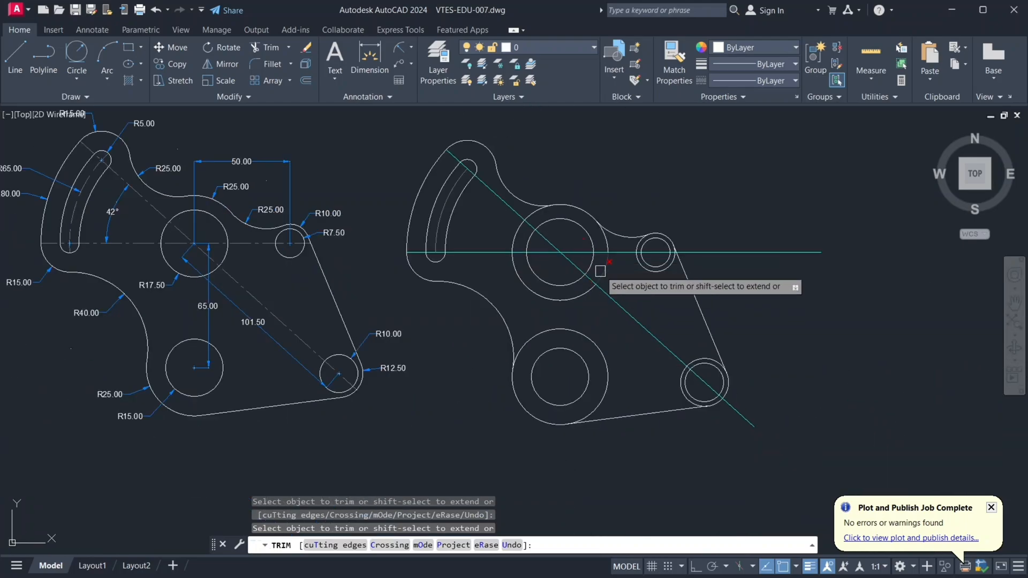
scroll(611, 244, "up", 3)
left_click(612, 244)
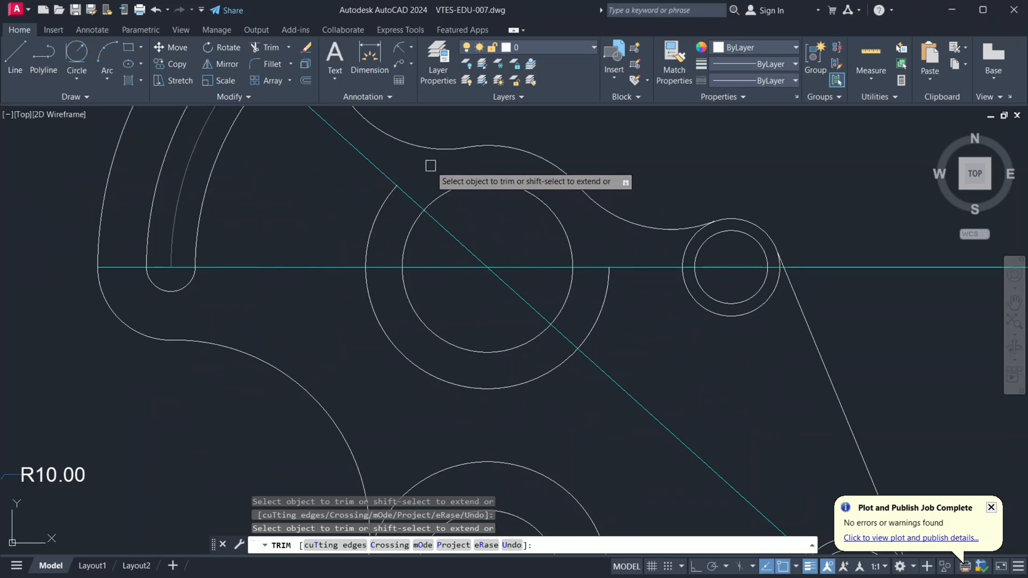
left_click(770, 292)
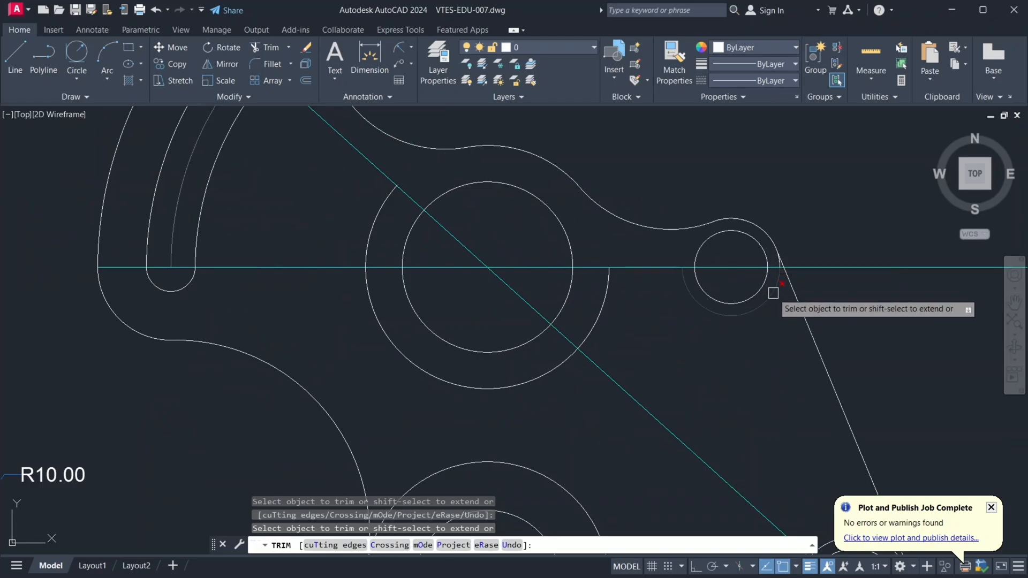
scroll(776, 265, "up", 3)
left_click(792, 257)
scroll(603, 299, "down", 2)
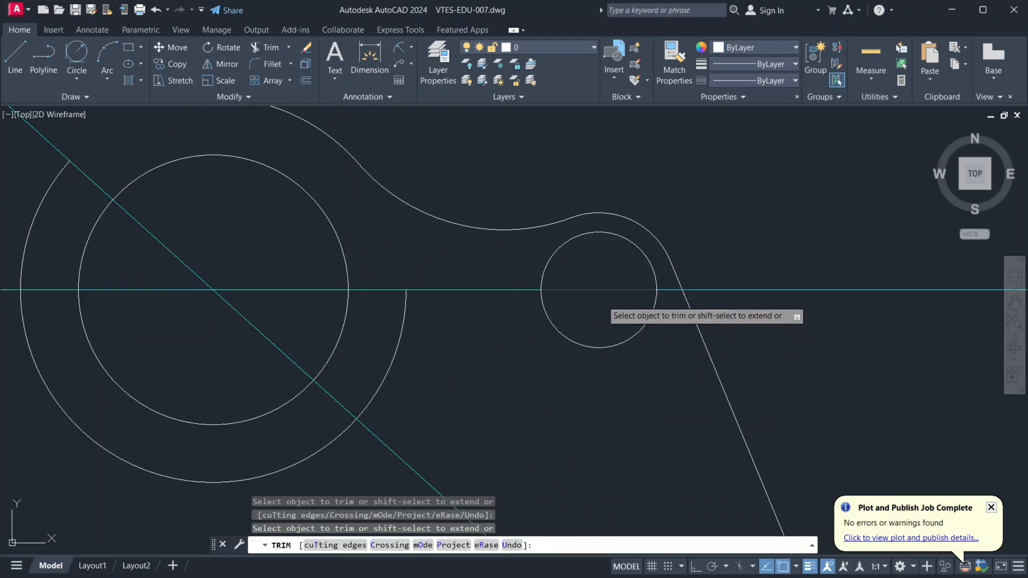
- Trim the inner portions of the bottom boss's outer circle and the radius 12.5 circle on the diagonal, keeping their outline arcs
middle_click_drag(435, 371, 429, 248)
scroll(450, 246, "down", 4)
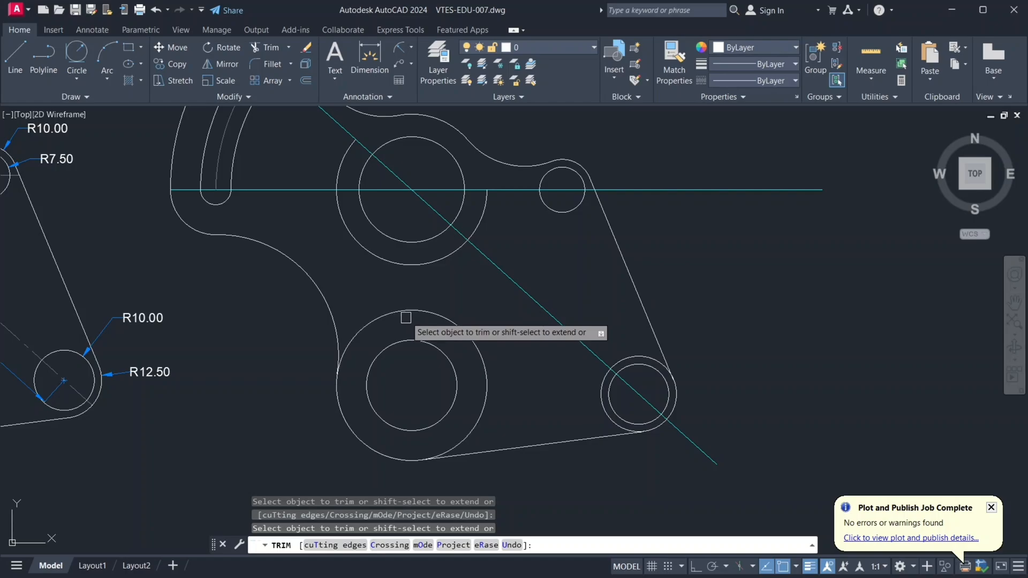
scroll(680, 374, "up", 2)
left_click(654, 360)
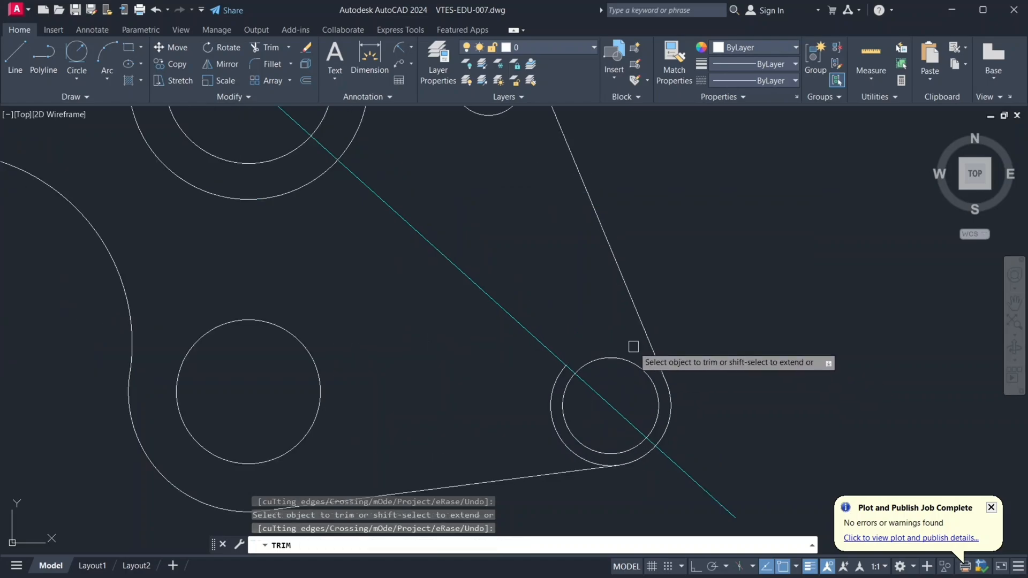
left_click(557, 434)
scroll(513, 351, "down", 2)
middle_click_drag(513, 351, 569, 391)
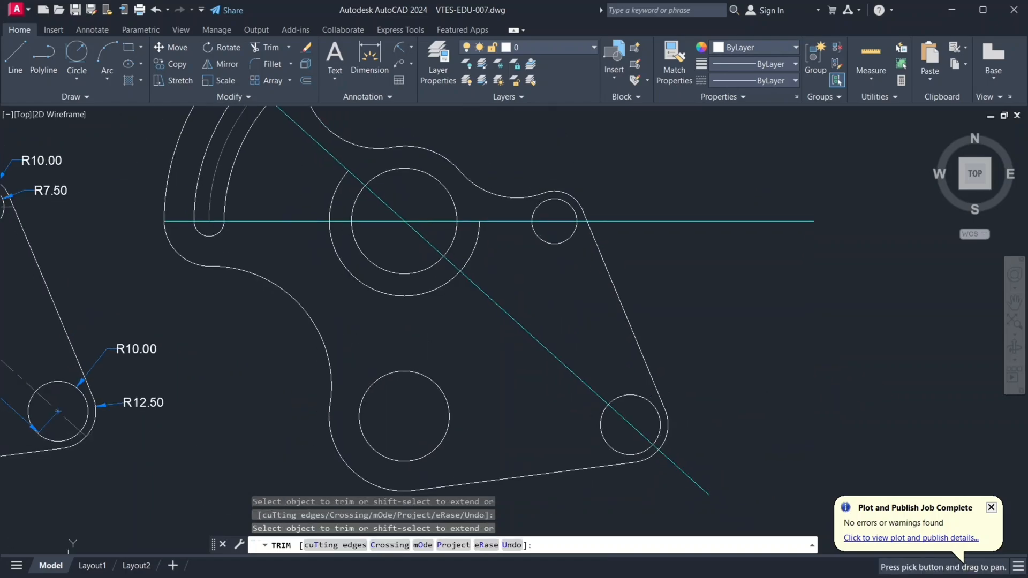
- End trimming and delete the leftover lower arc around the central hole
key("Escape")
left_click(469, 261)
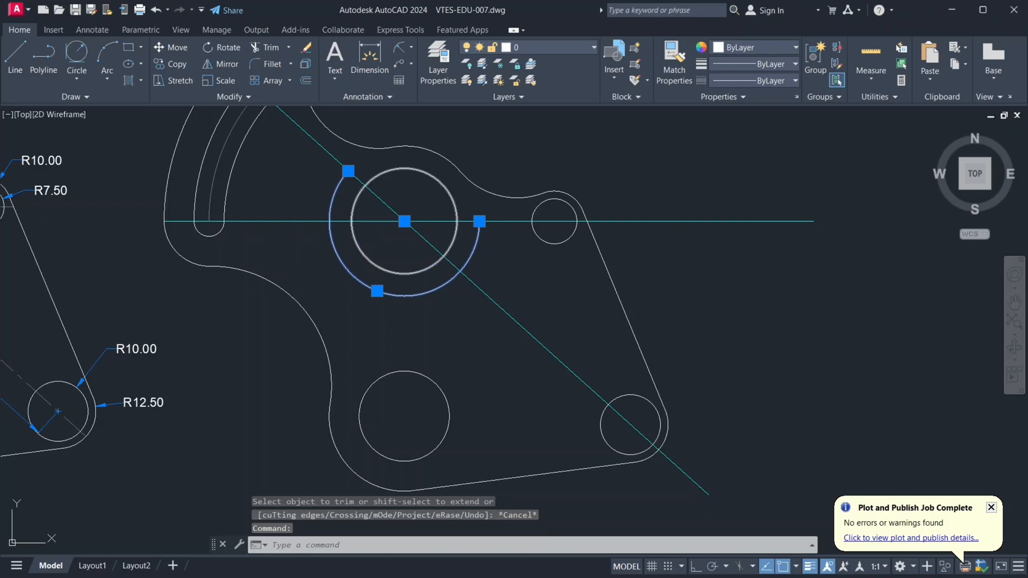
key("Delete")
- Match the properties of the reference drawing's diagonal centreline onto the new diagonal and horizontal centrelines
scroll(361, 262, "down", 2)
mouse_move(360, 262)
middle_mouse_down()
mouse_move(513, 259)
mouse_move(628, 287)
mouse_move(647, 312)
middle_mouse_up()
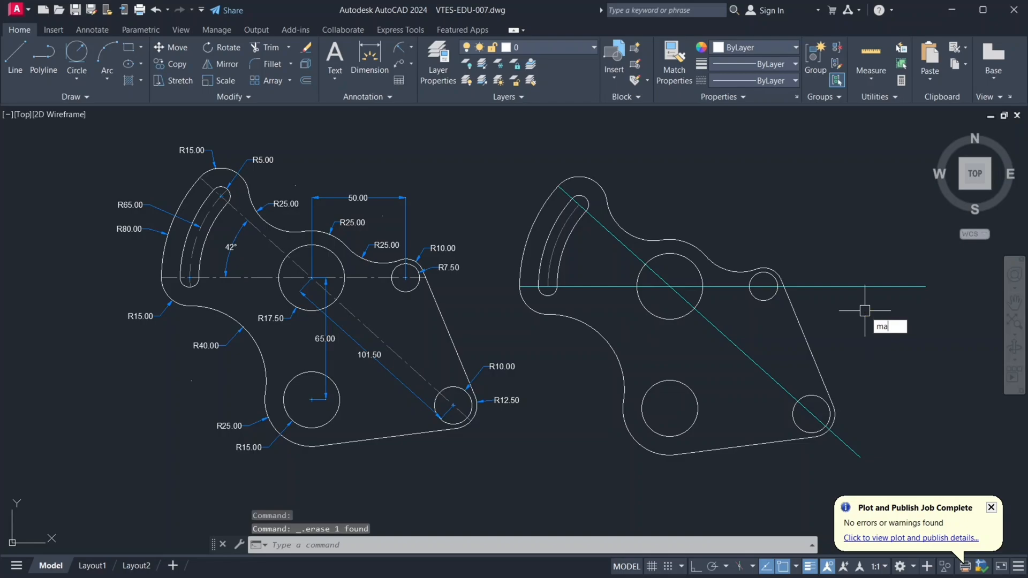
key("Return")
left_click(360, 323)
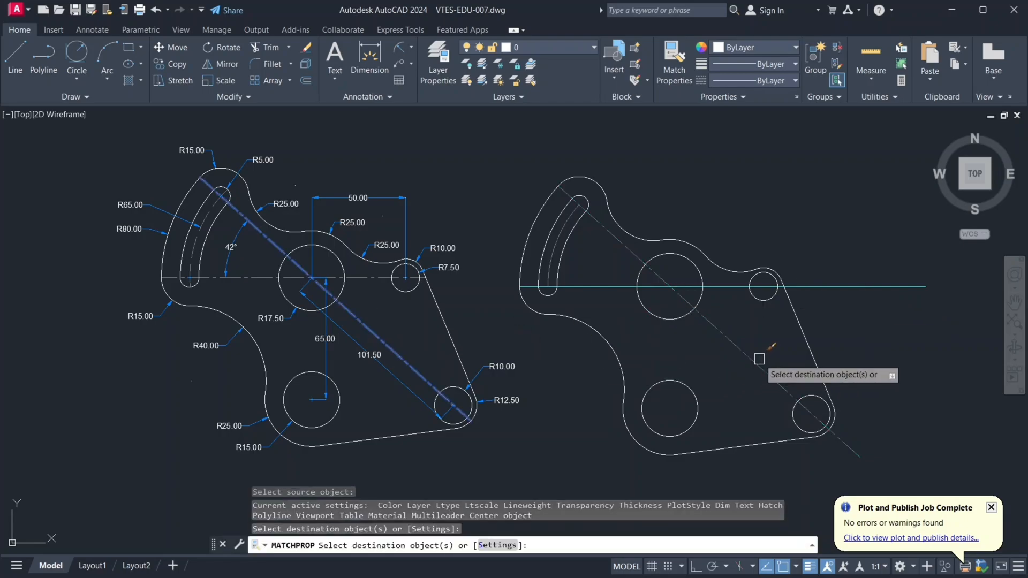
left_click(829, 288)
key("Escape")
- Shorten the horizontal centreline by stretching its right end back to just beyond the small right boss
left_click(869, 304)
left_click(867, 287)
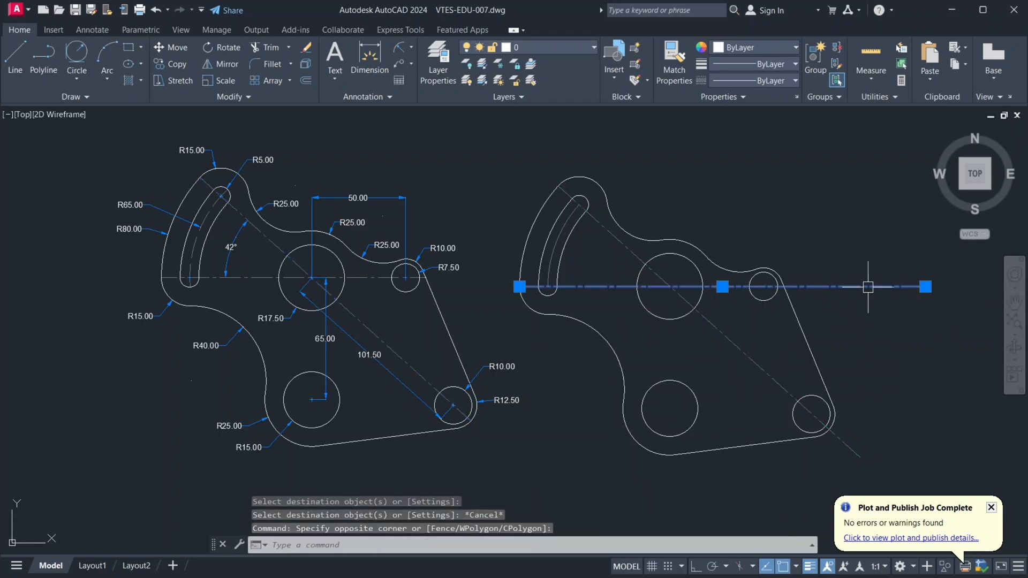
left_click(926, 286)
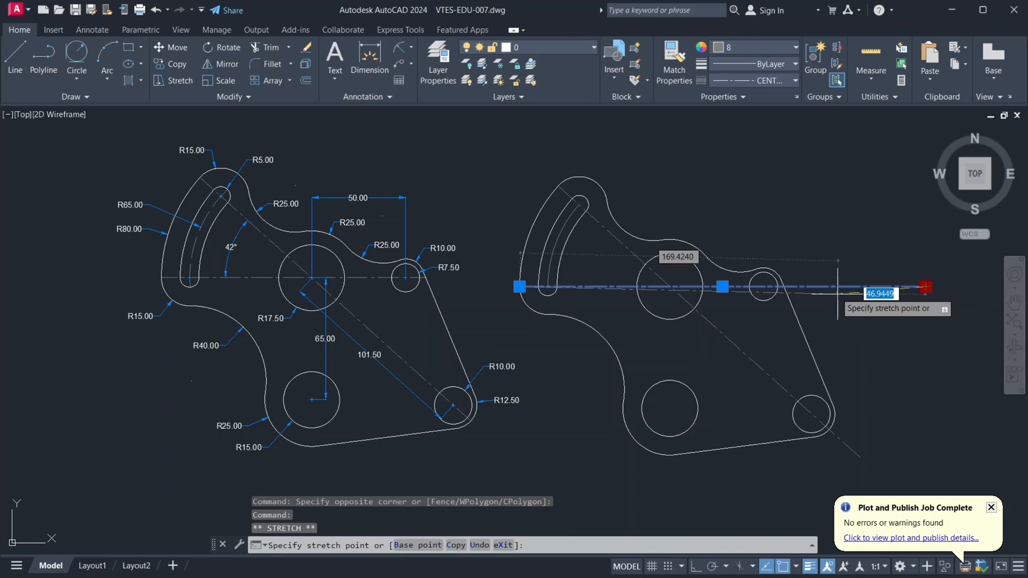
left_click(809, 287)
key("Escape")
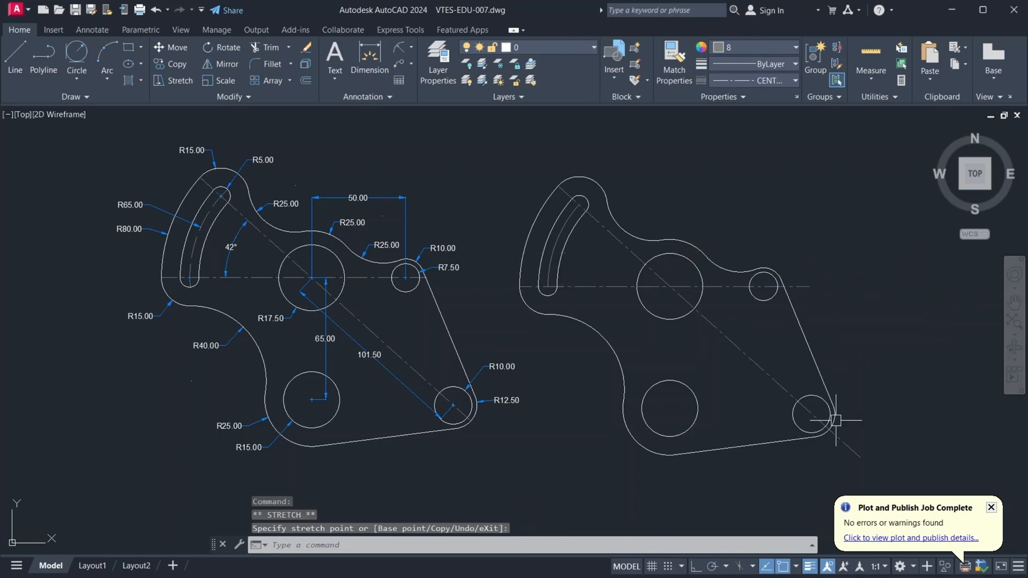
key("Escape")
right_click(441, 198)
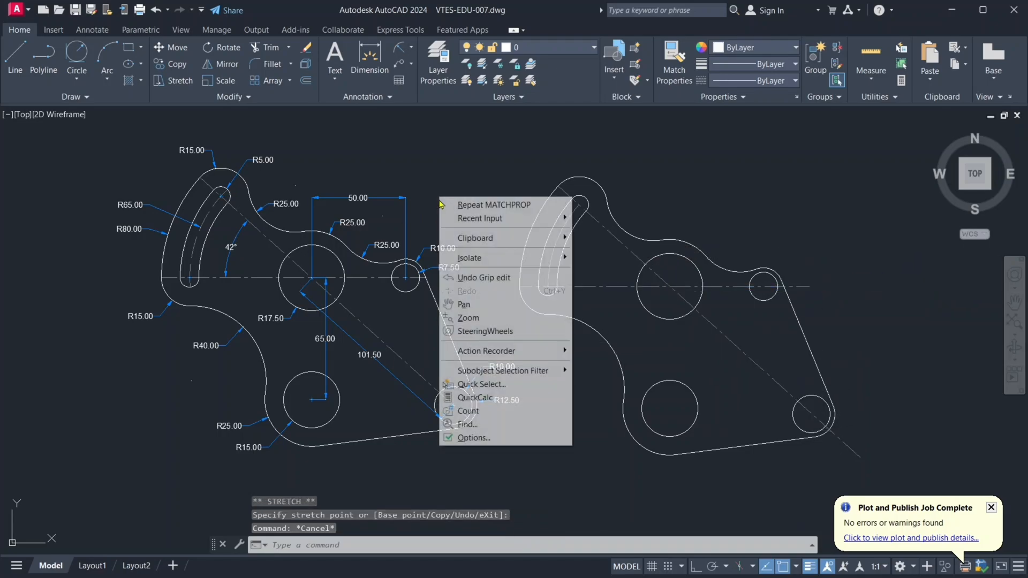
left_click(480, 318)
left_click_drag(510, 317, 405, 250)
middle_click_drag(458, 270, 475, 278)
right_click(508, 199)
left_click(530, 206)
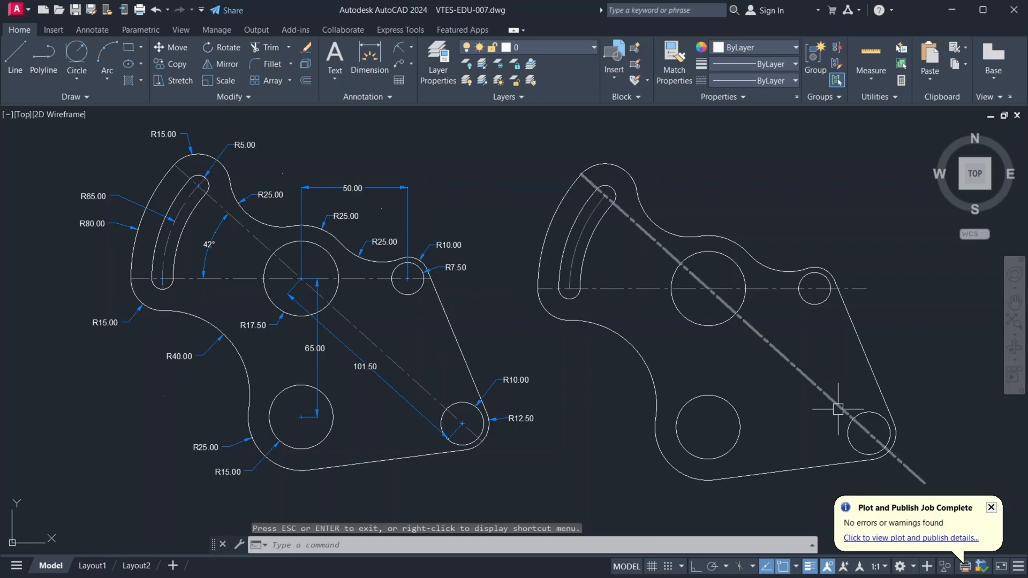
middle_click_drag(837, 395, 834, 393)
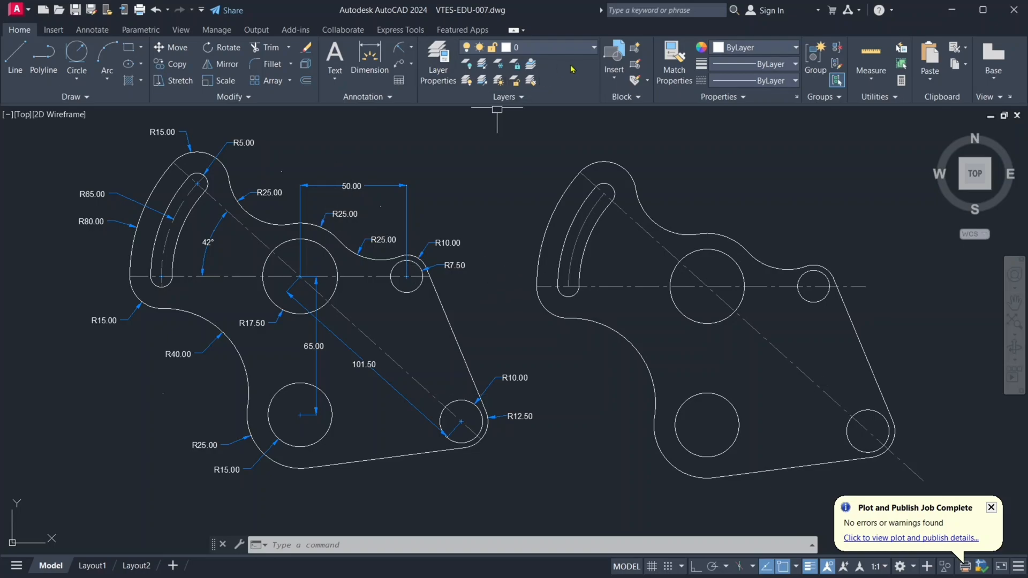
- Add a linear dimension between the centres of the central hole and the small right hole, placed above the outline
left_click(411, 47)
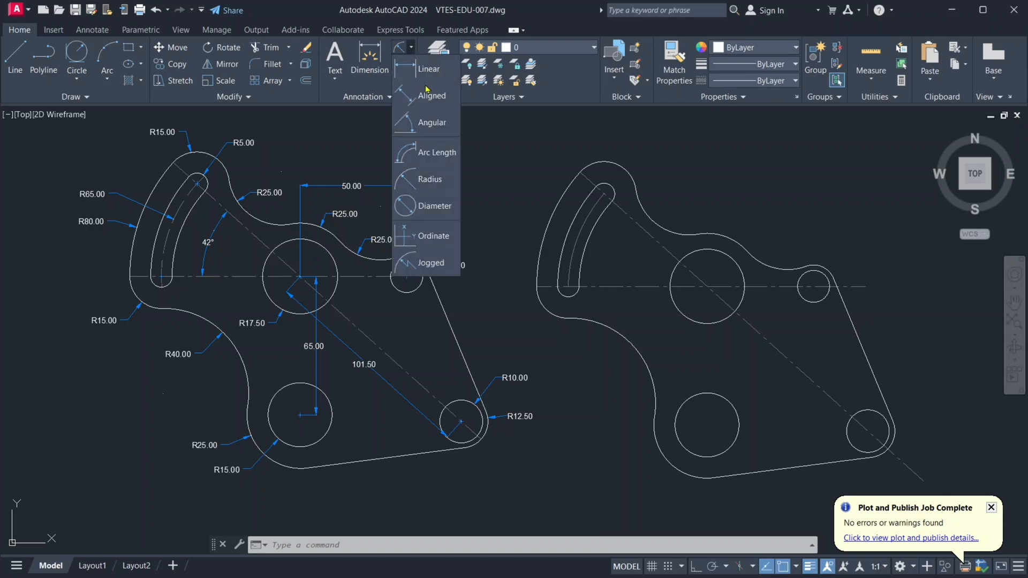
left_click(427, 70)
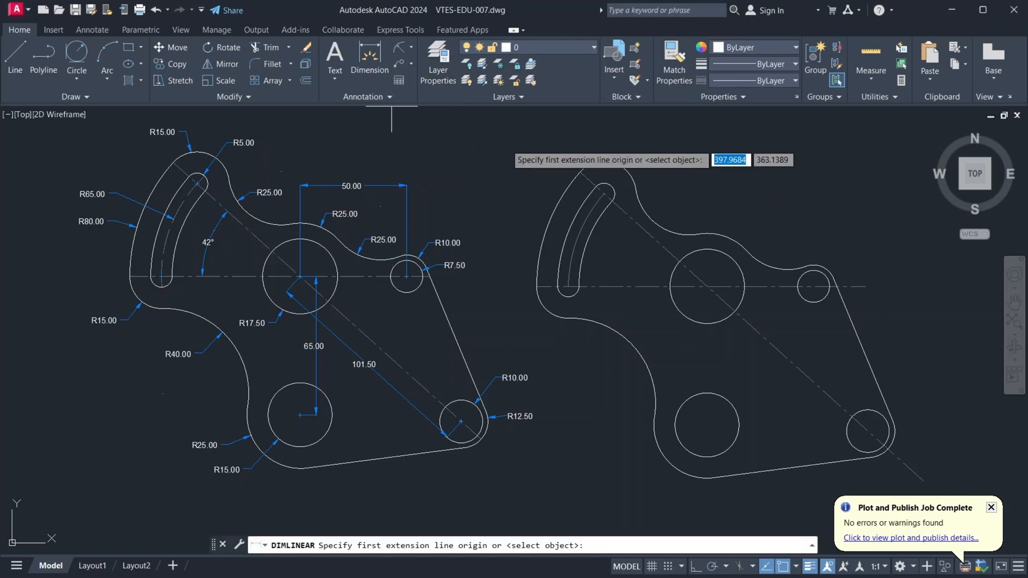
left_click(706, 287)
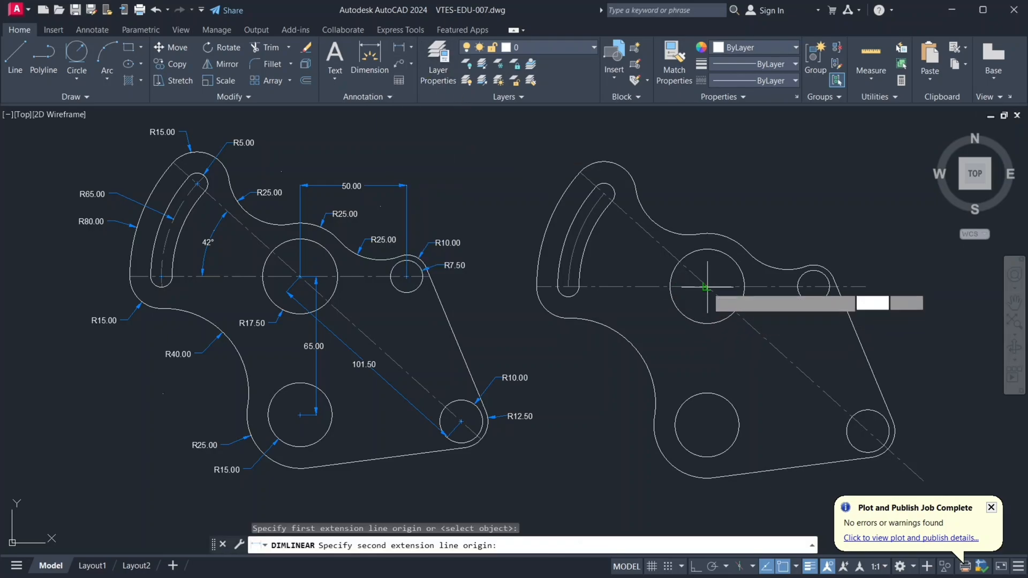
left_click(814, 286)
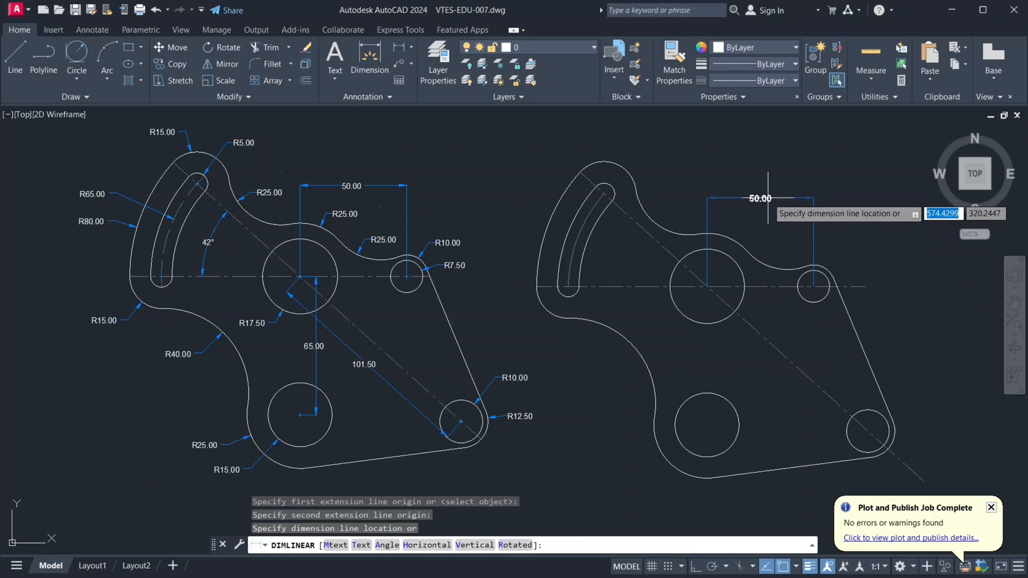
left_click(771, 200)
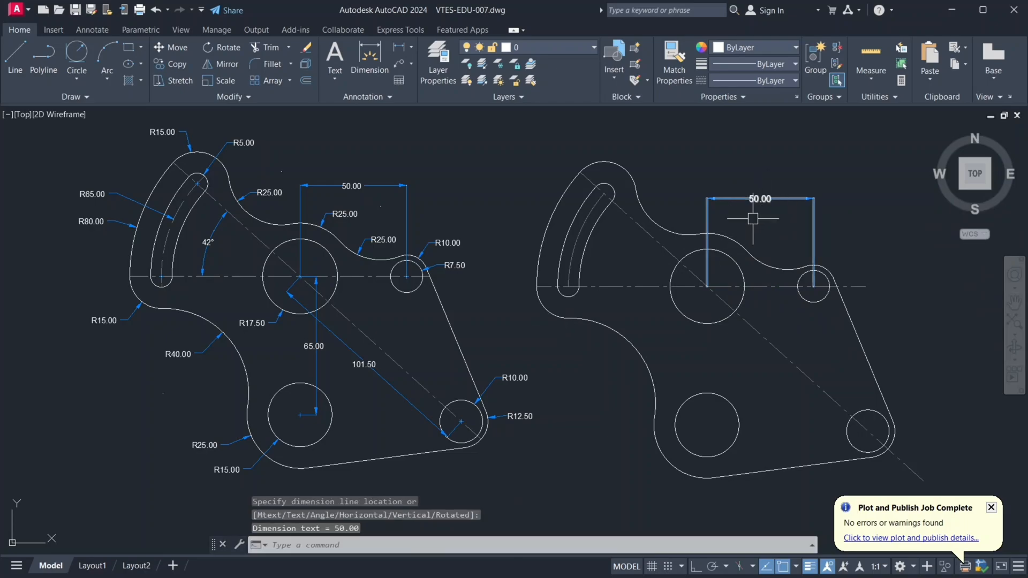